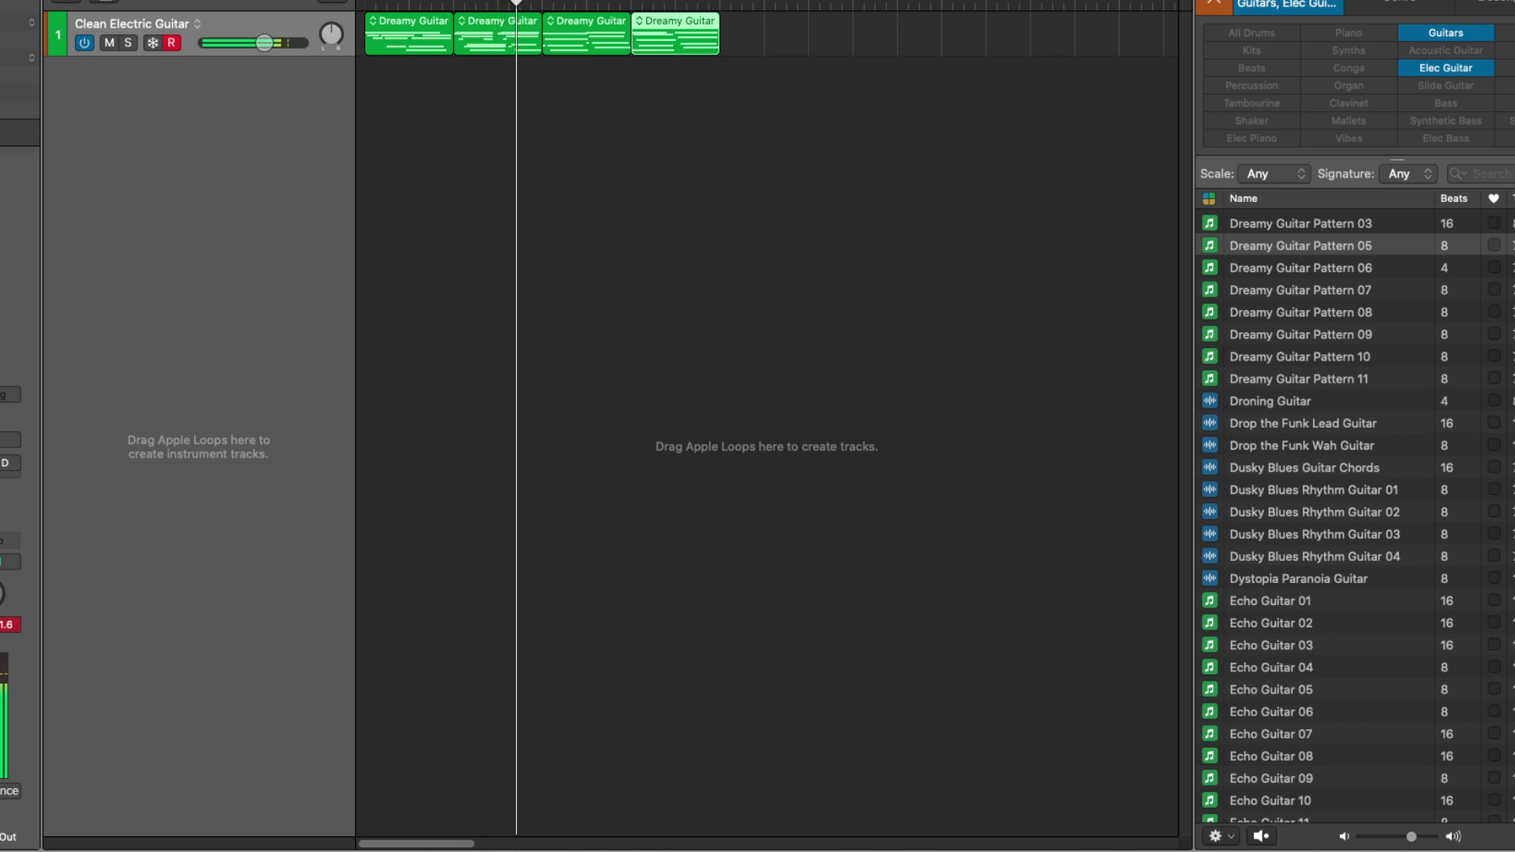
- Open the Space Designer reverb on the Stereo Out and place the Spring & Tape sample folder beside it
click(10, 561)
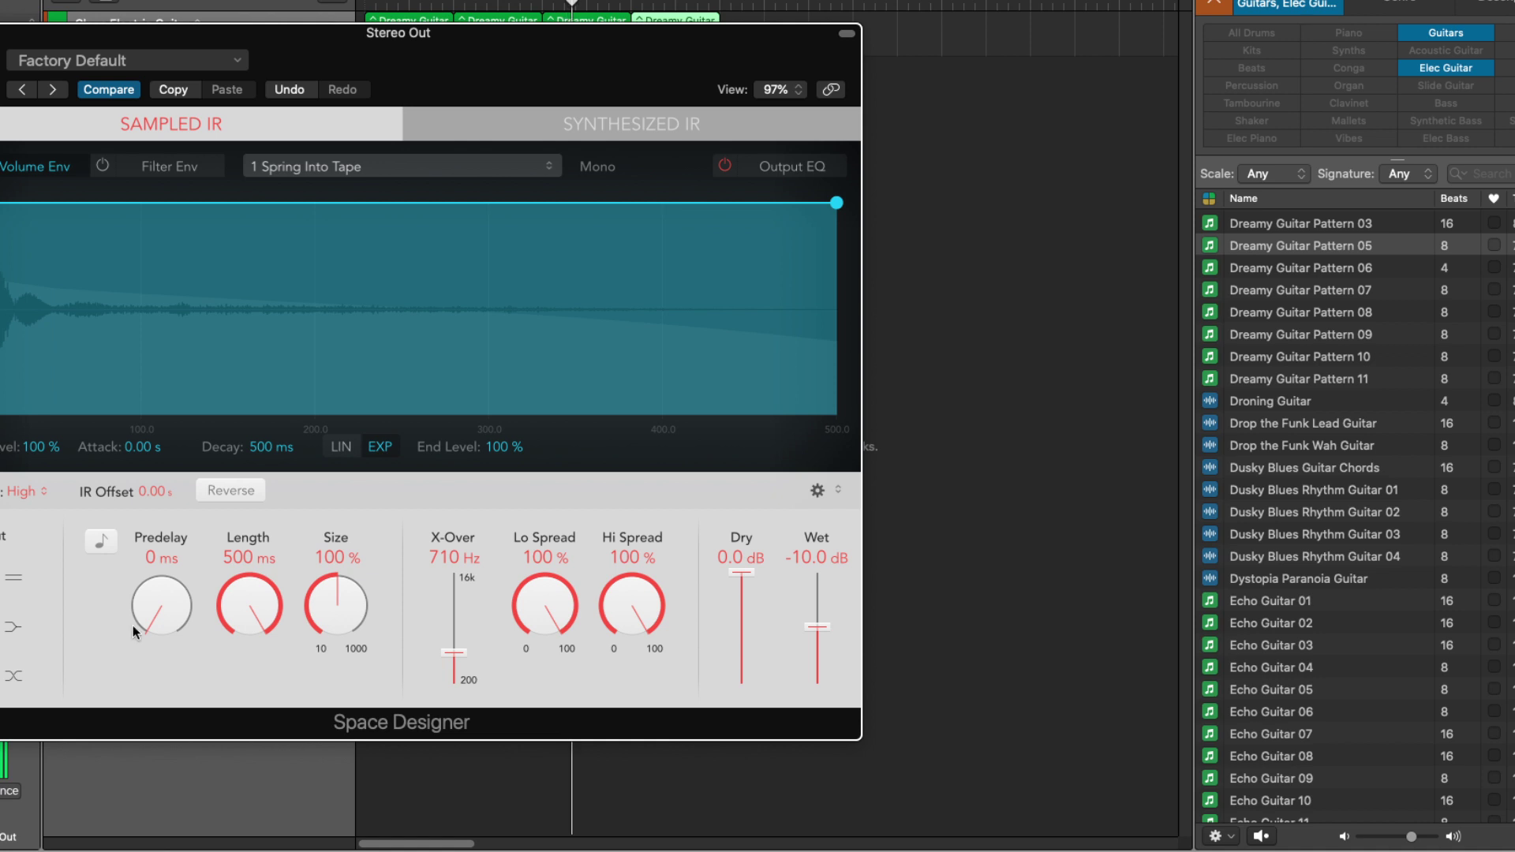
mouse_move(158, 801)
click(163, 804)
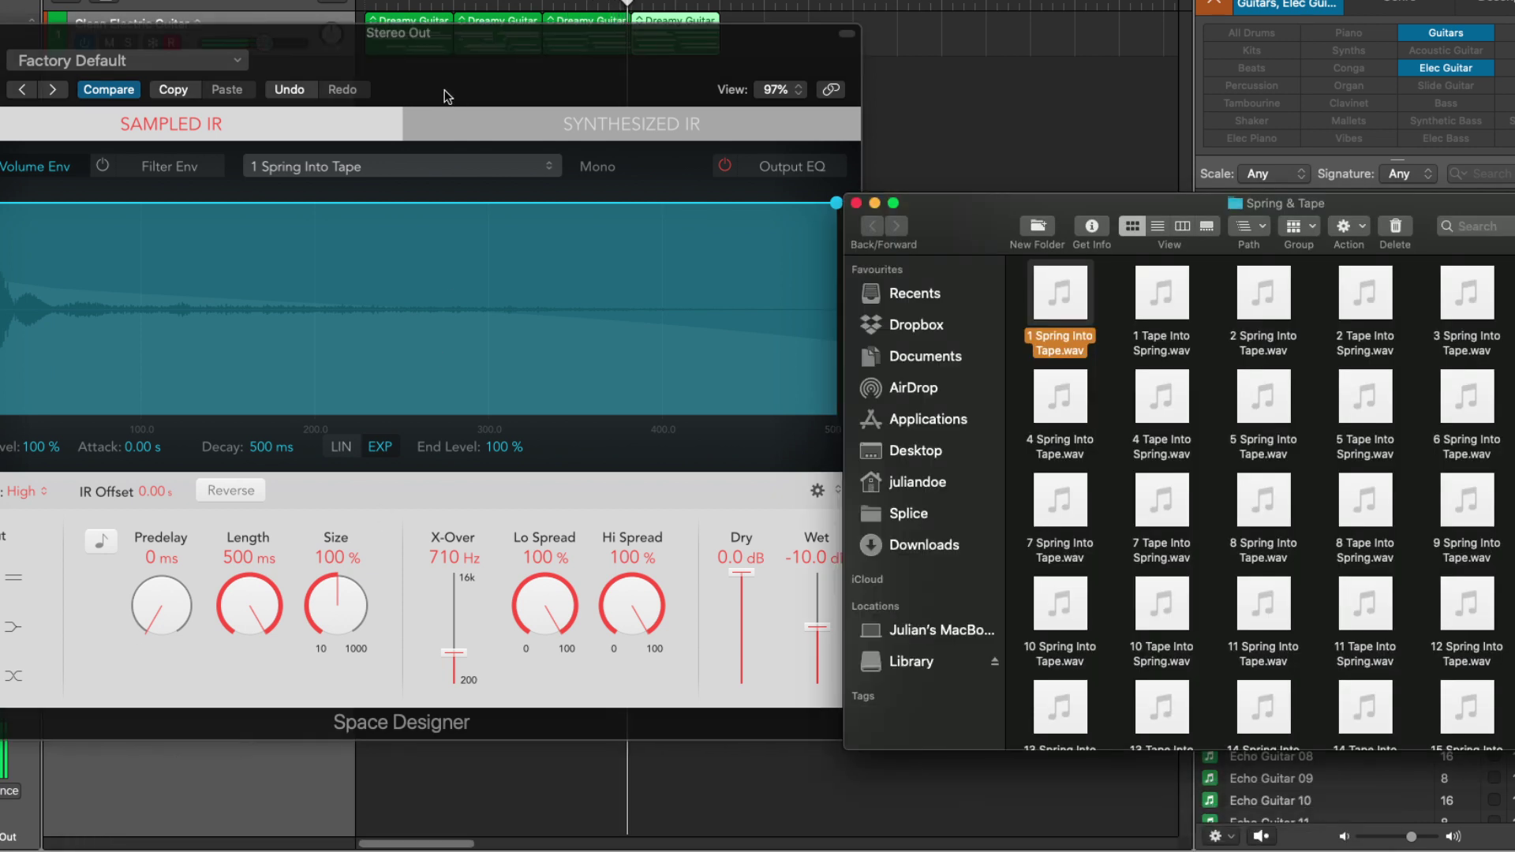
drag(1207, 205, 1203, 154)
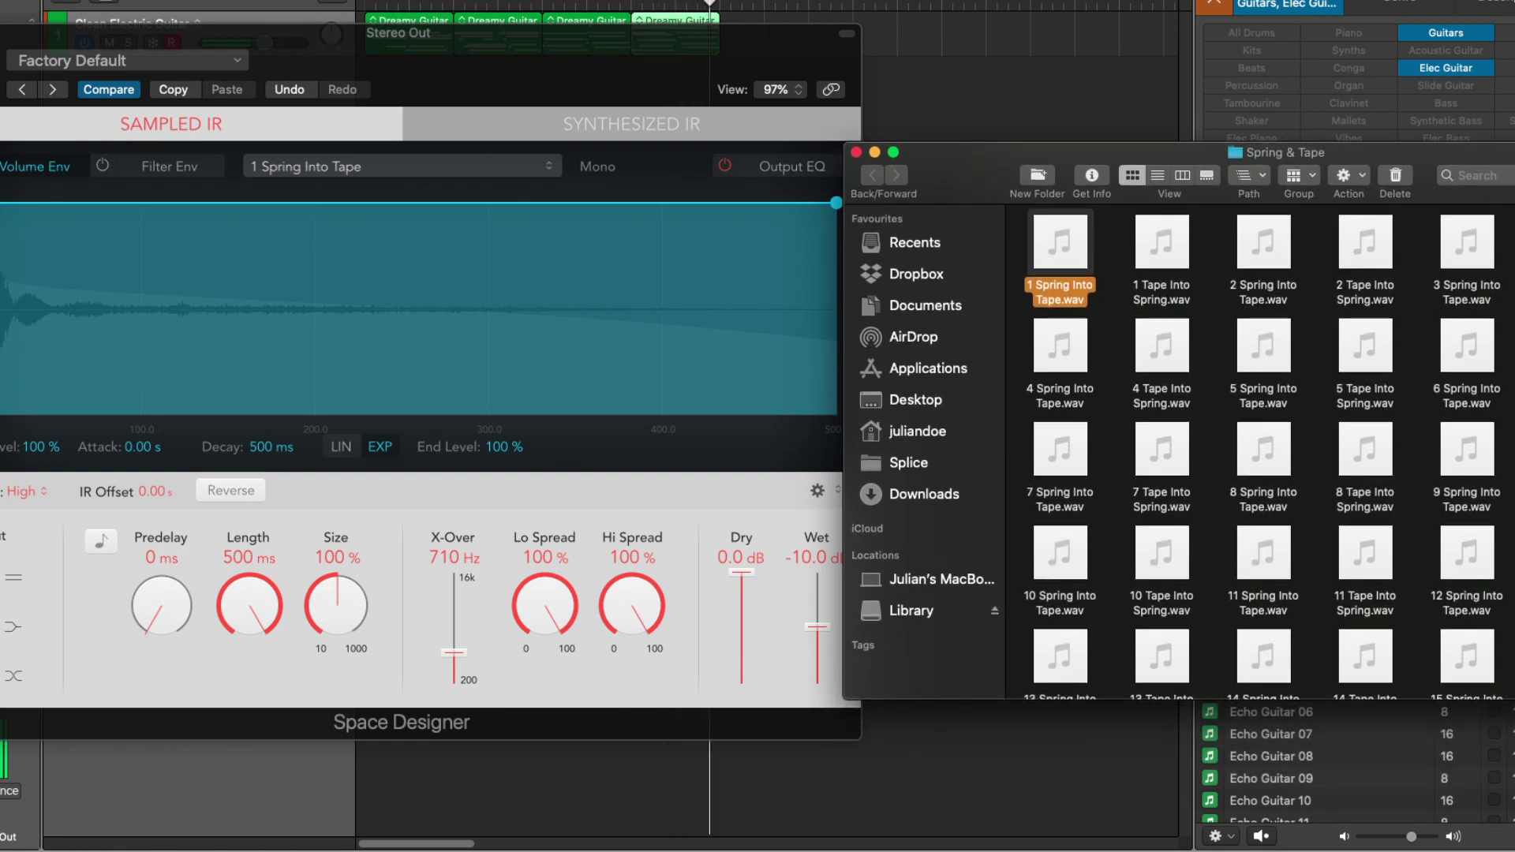
key(super+Tab)
key(space)
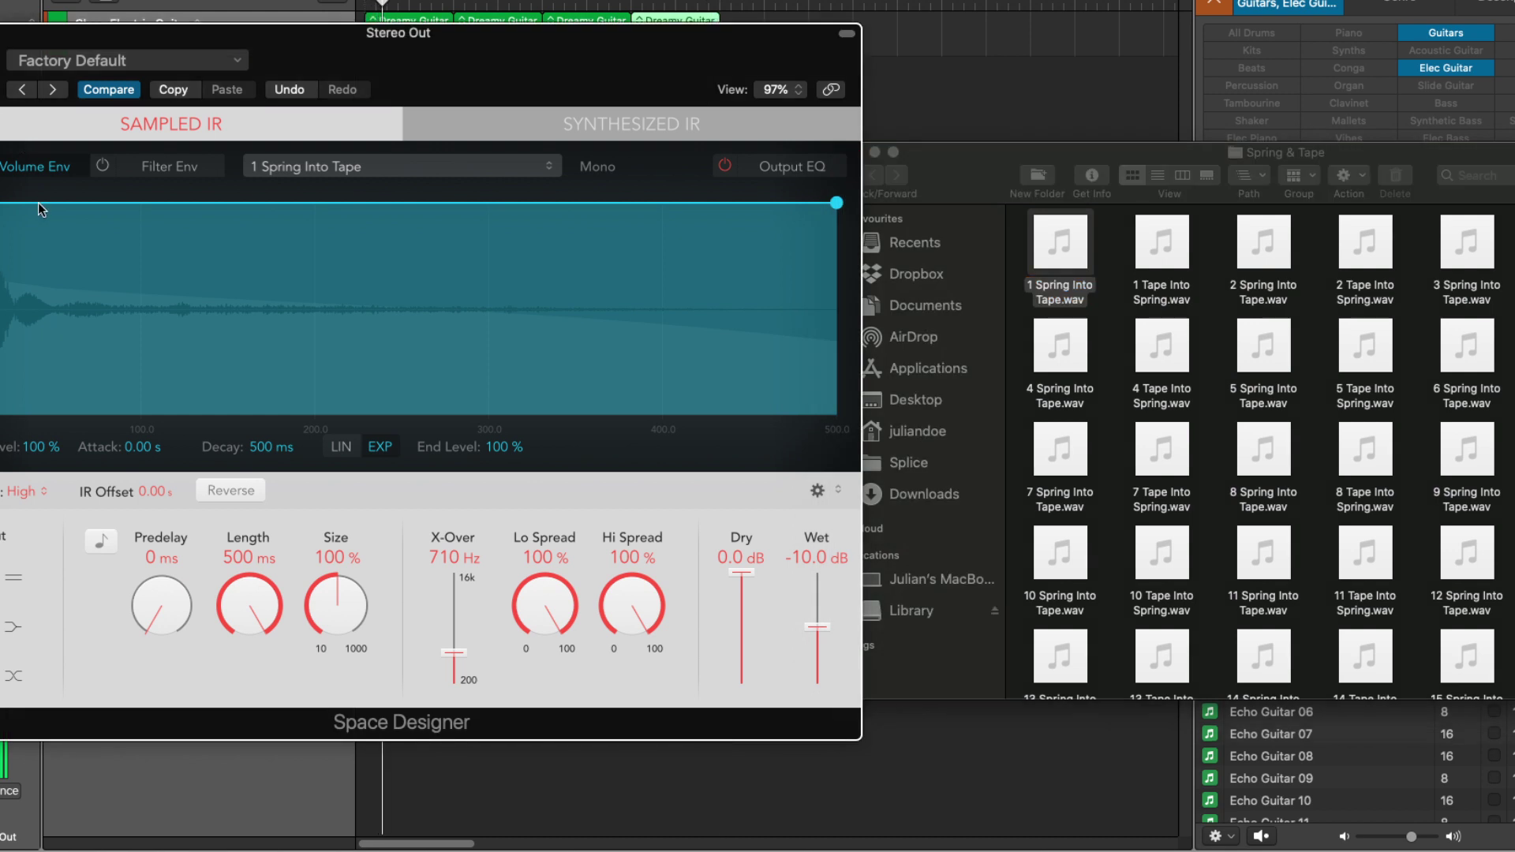
- Audition 1 Tape Into Spring as the Space Designer impulse response, followed by the Spring Into Tape and Tape Into Spring versions of 2 and 3
mouse_move(1161, 251)
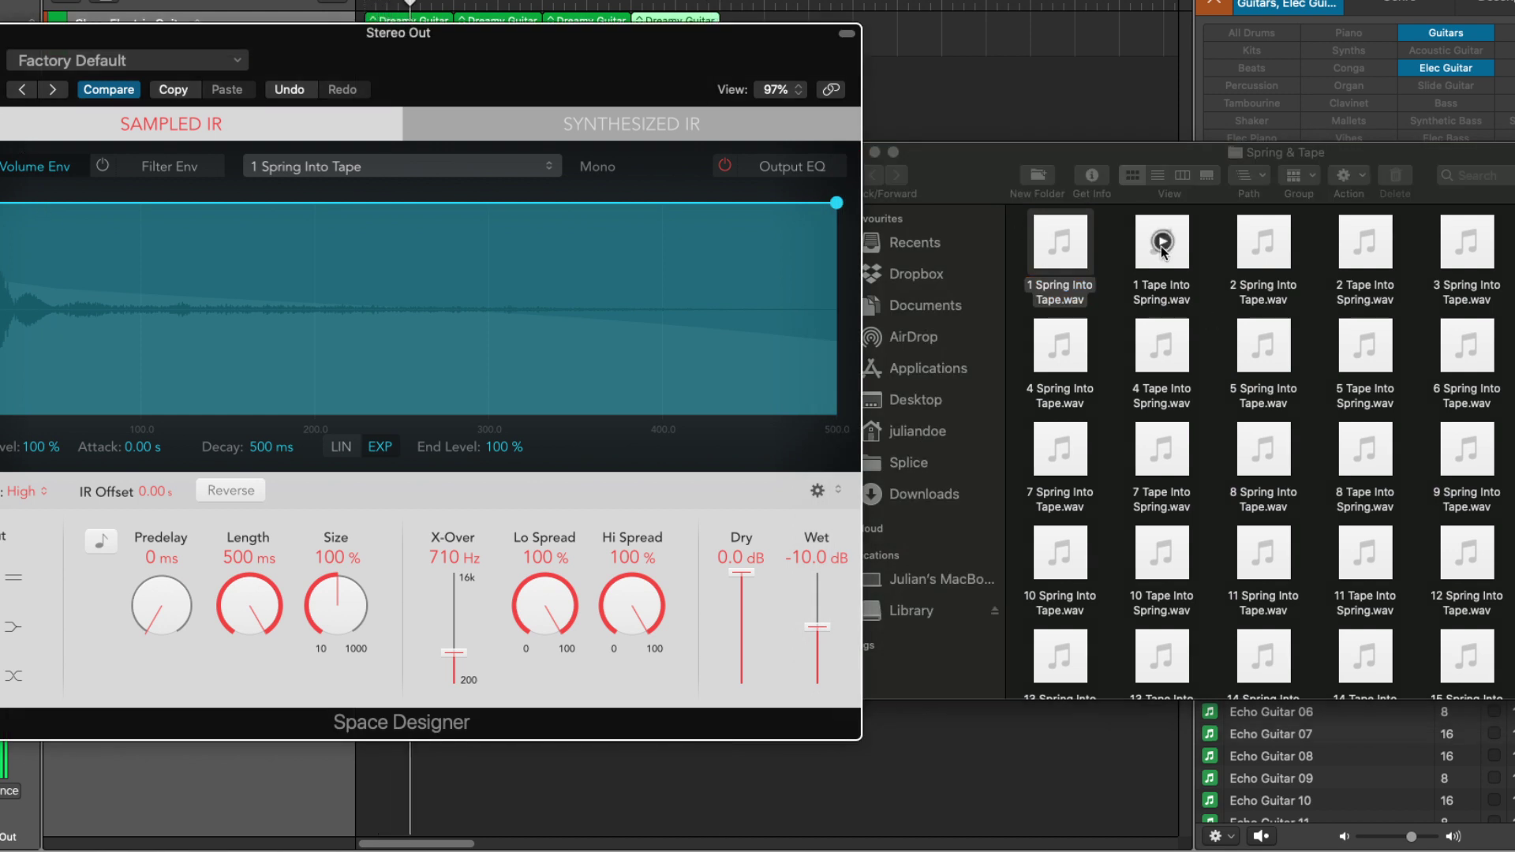
drag(1153, 273, 630, 272)
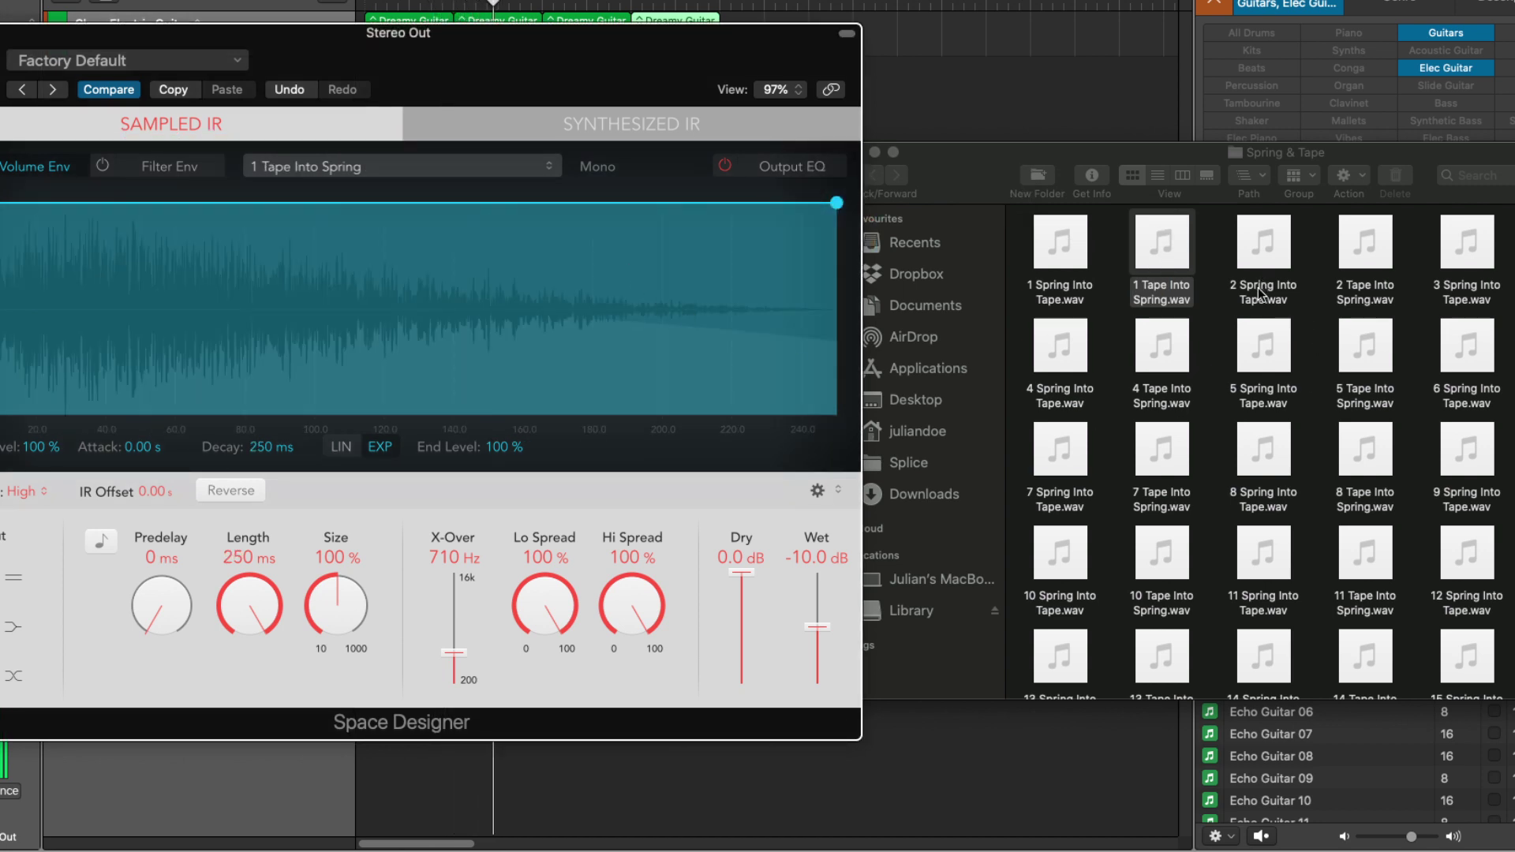
drag(1257, 290, 522, 304)
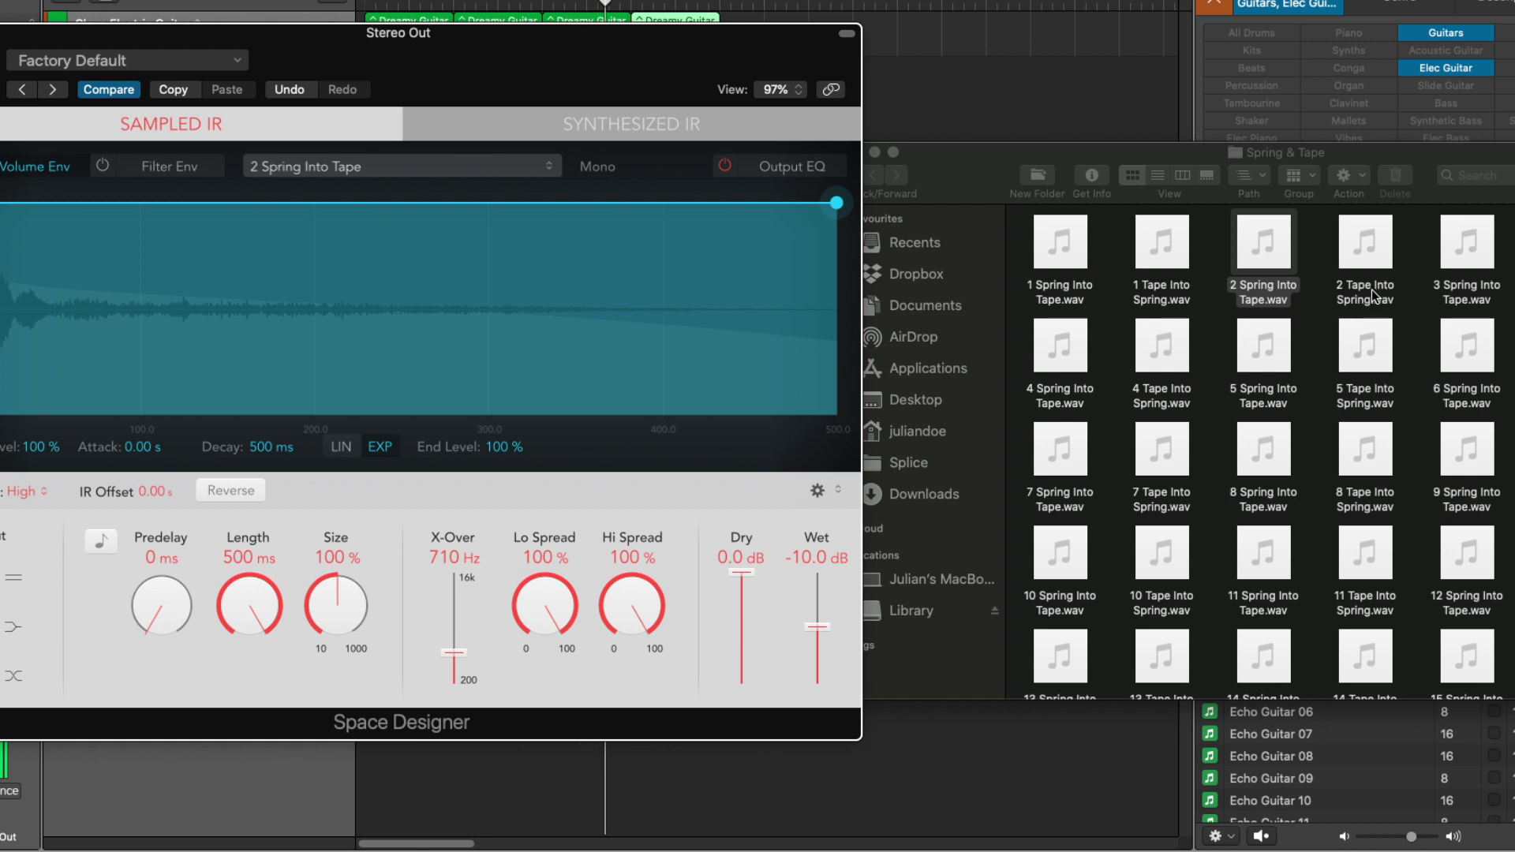
drag(1373, 296, 601, 308)
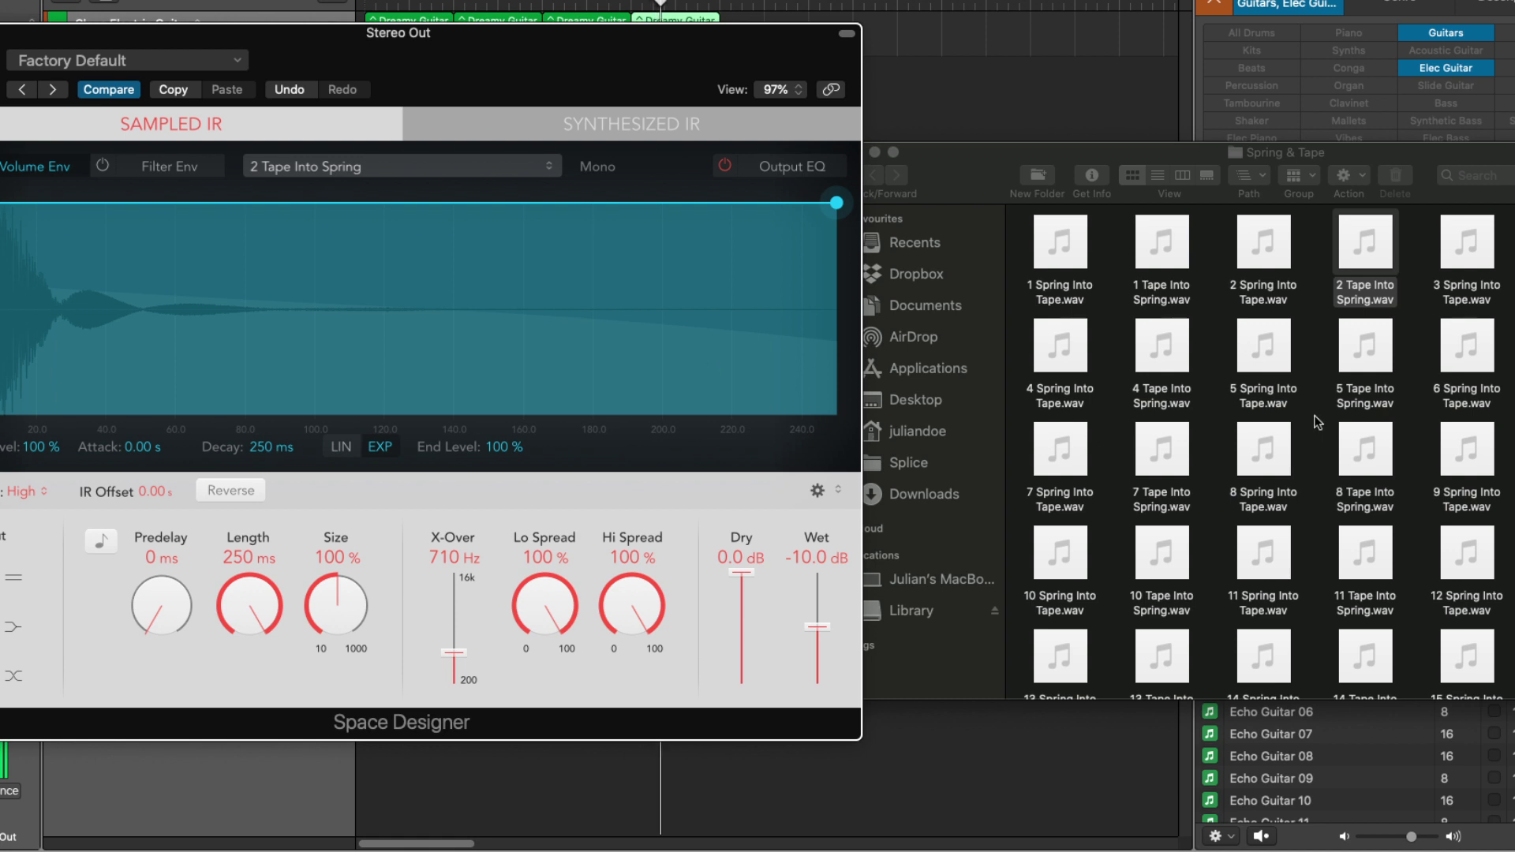
drag(1464, 296, 685, 308)
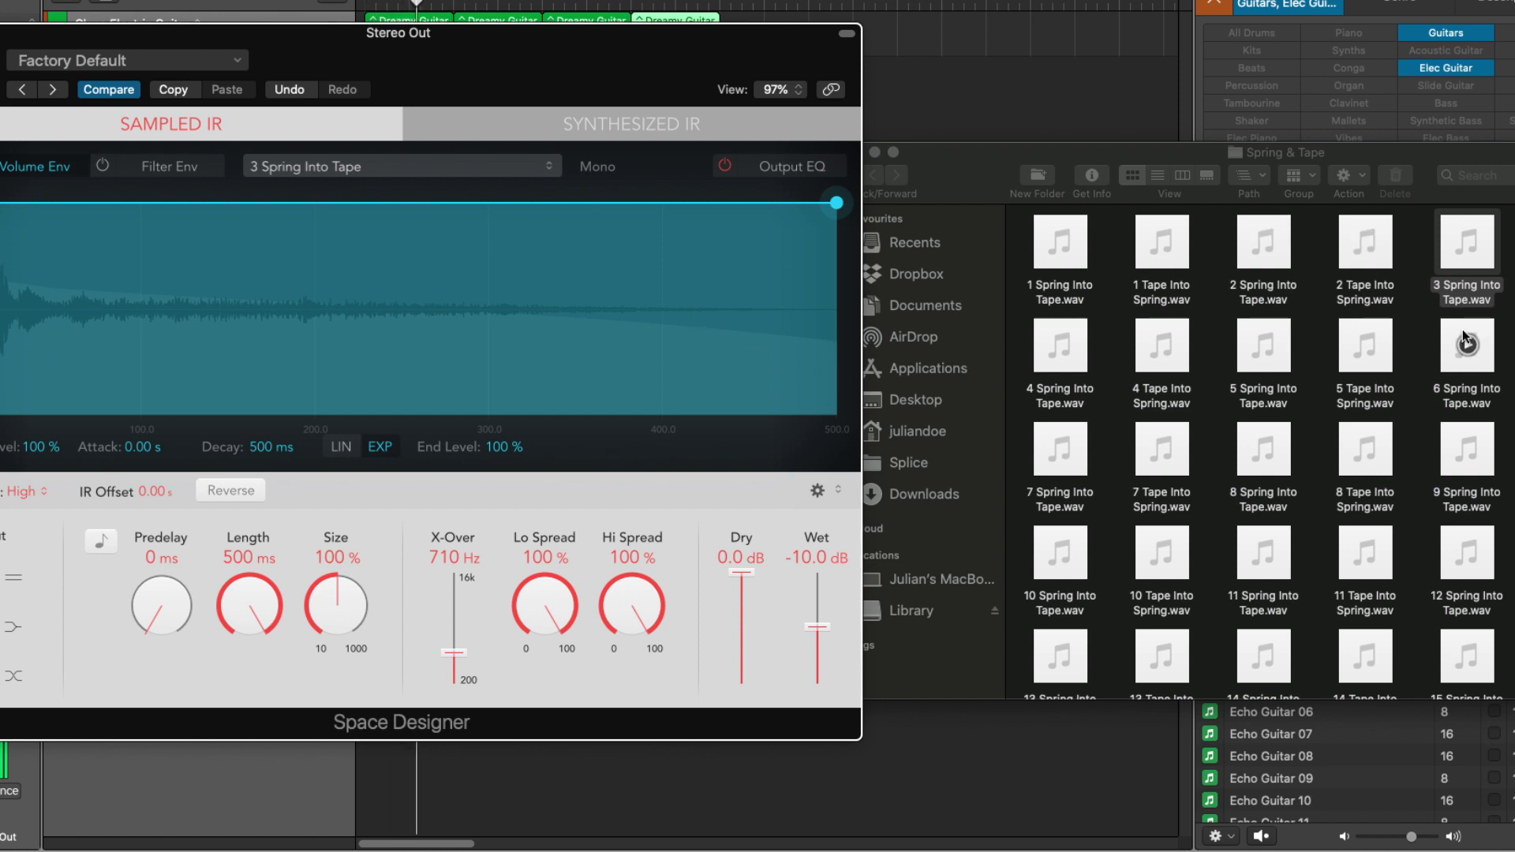
drag(1160, 284, 580, 352)
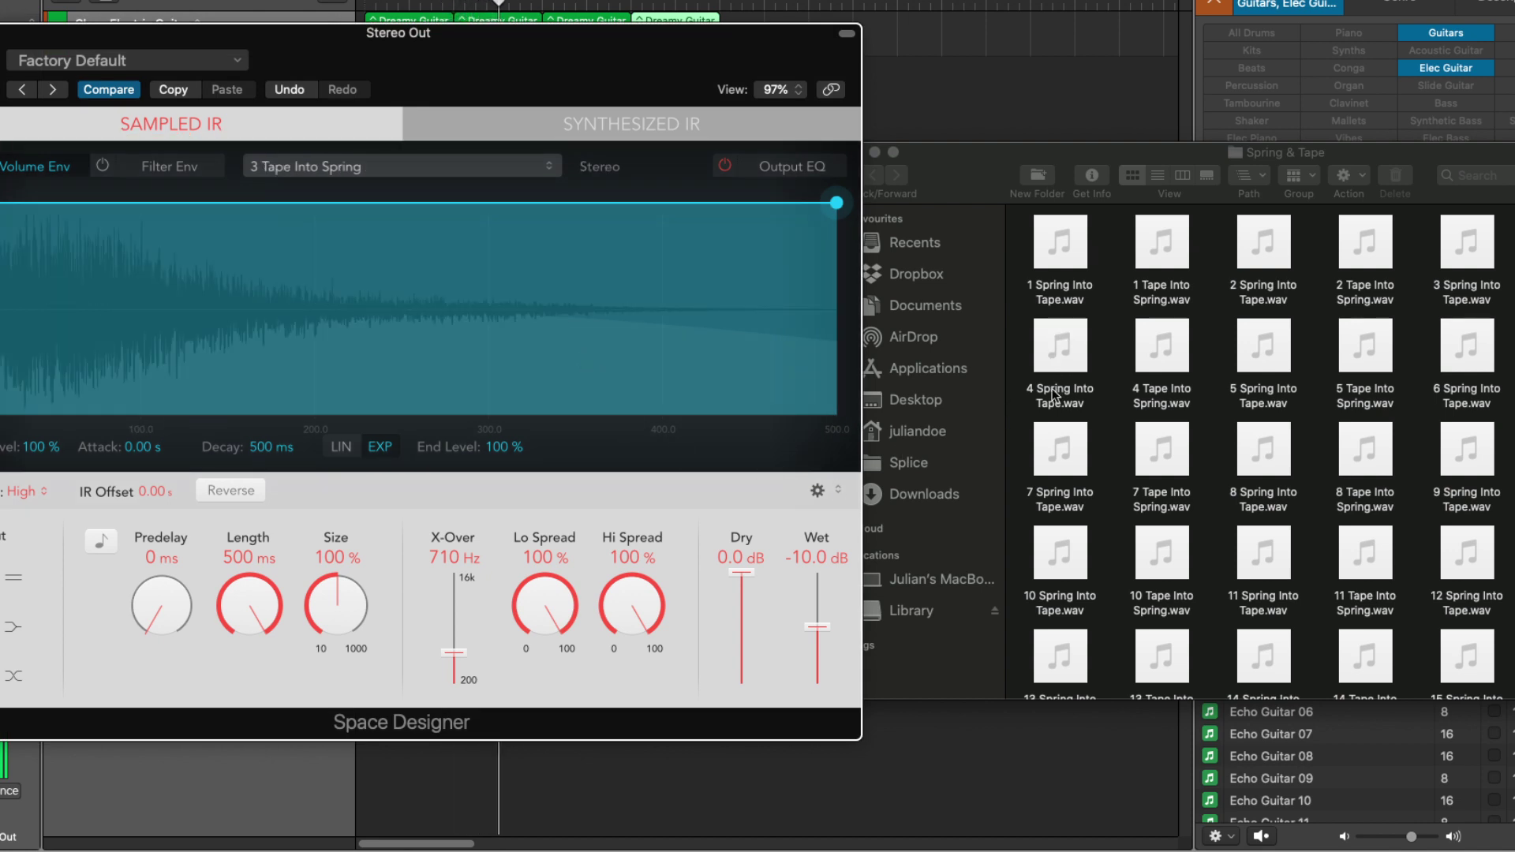
- Load samples 4 and 5 one by one as the impulse response, each as Spring Into Tape followed by Tape Into Spring
drag(1052, 397, 539, 337)
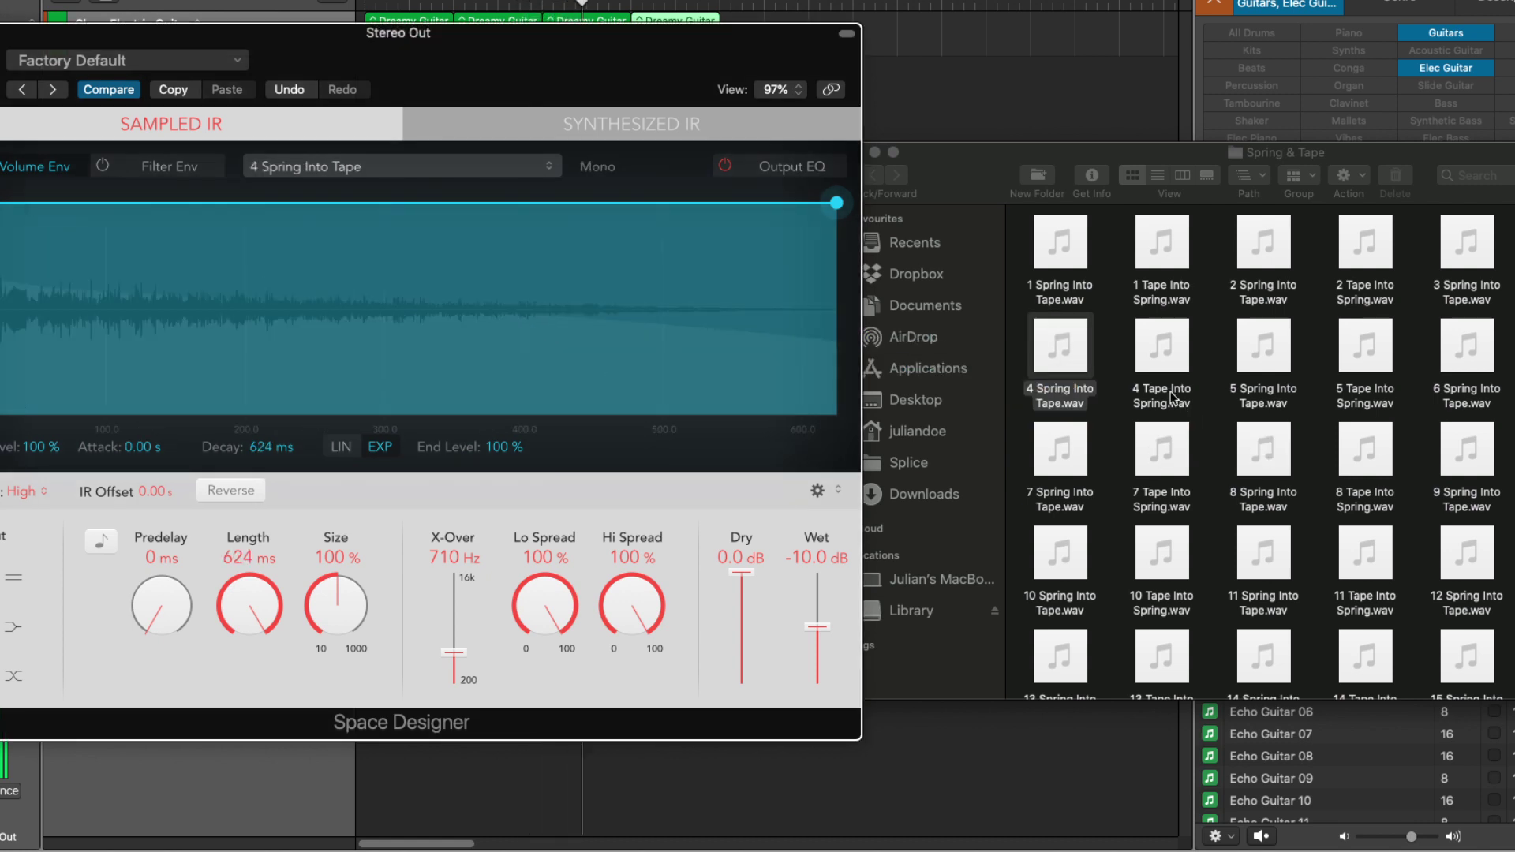
drag(1165, 396, 660, 364)
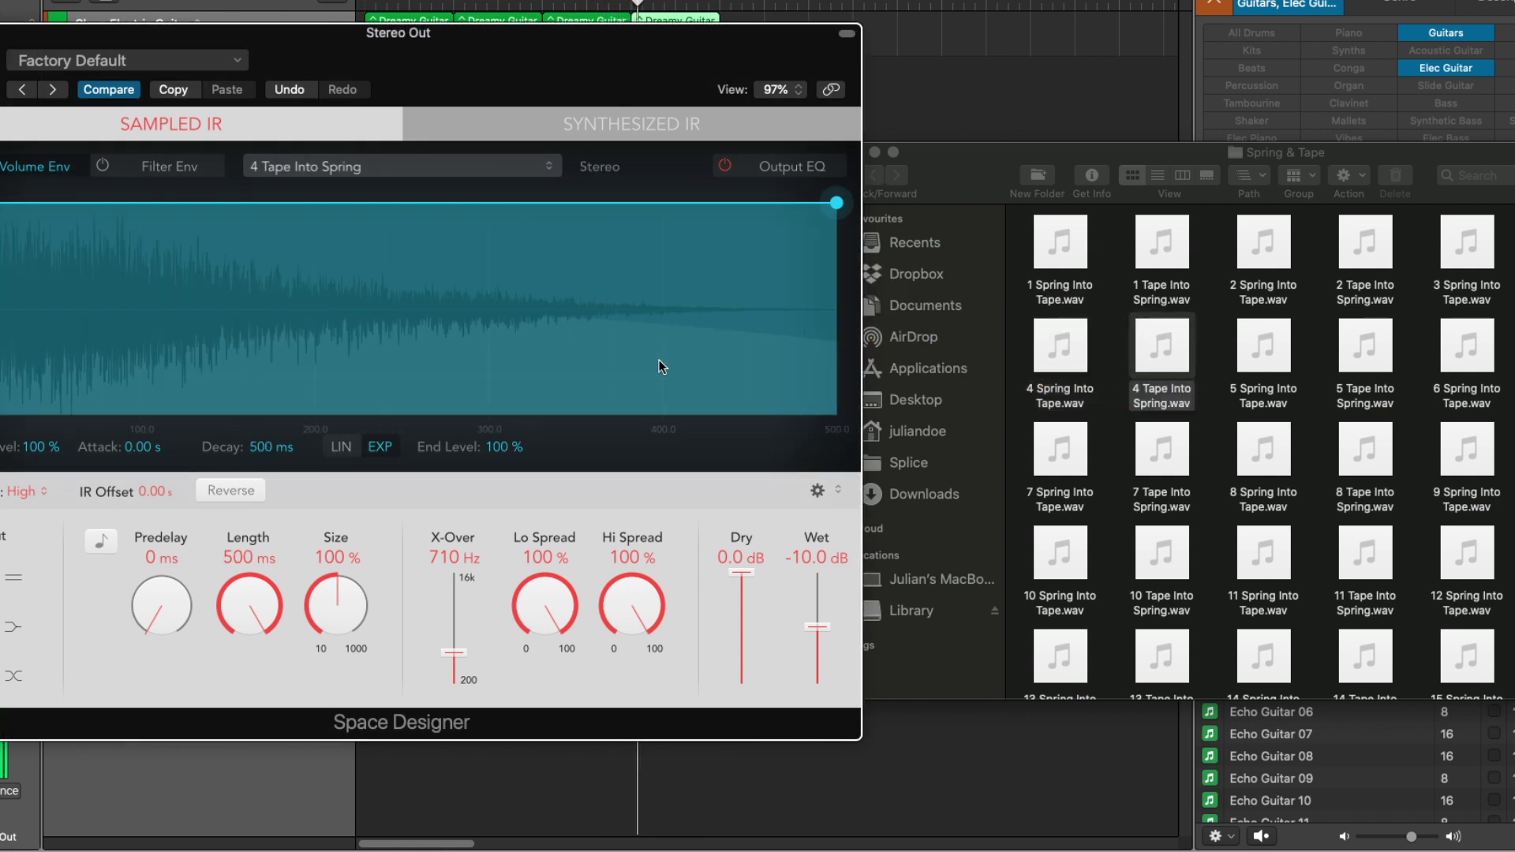
drag(646, 37, 643, 66)
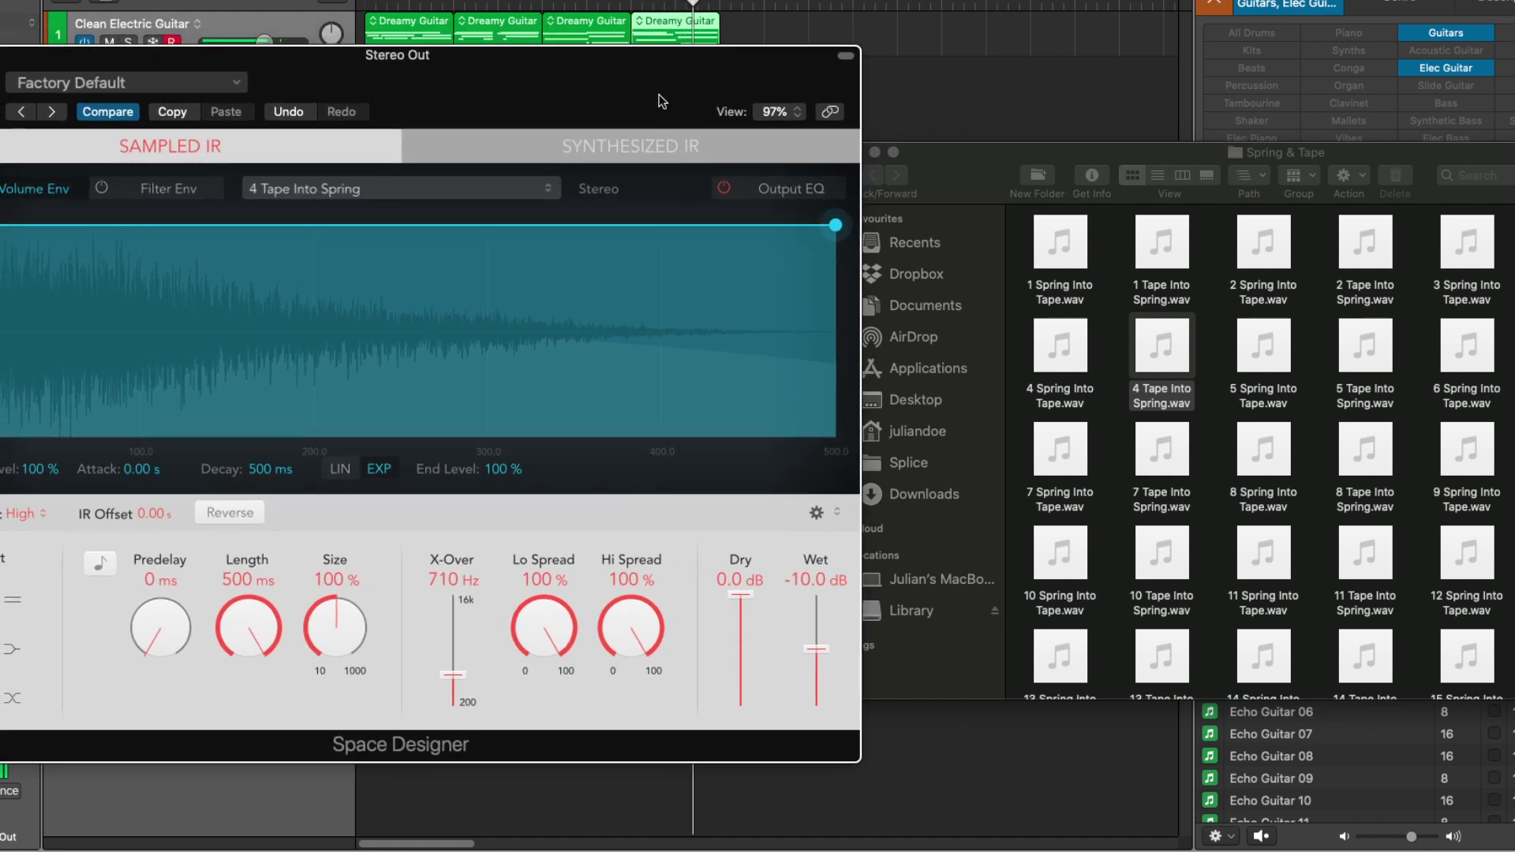
drag(1260, 399, 583, 380)
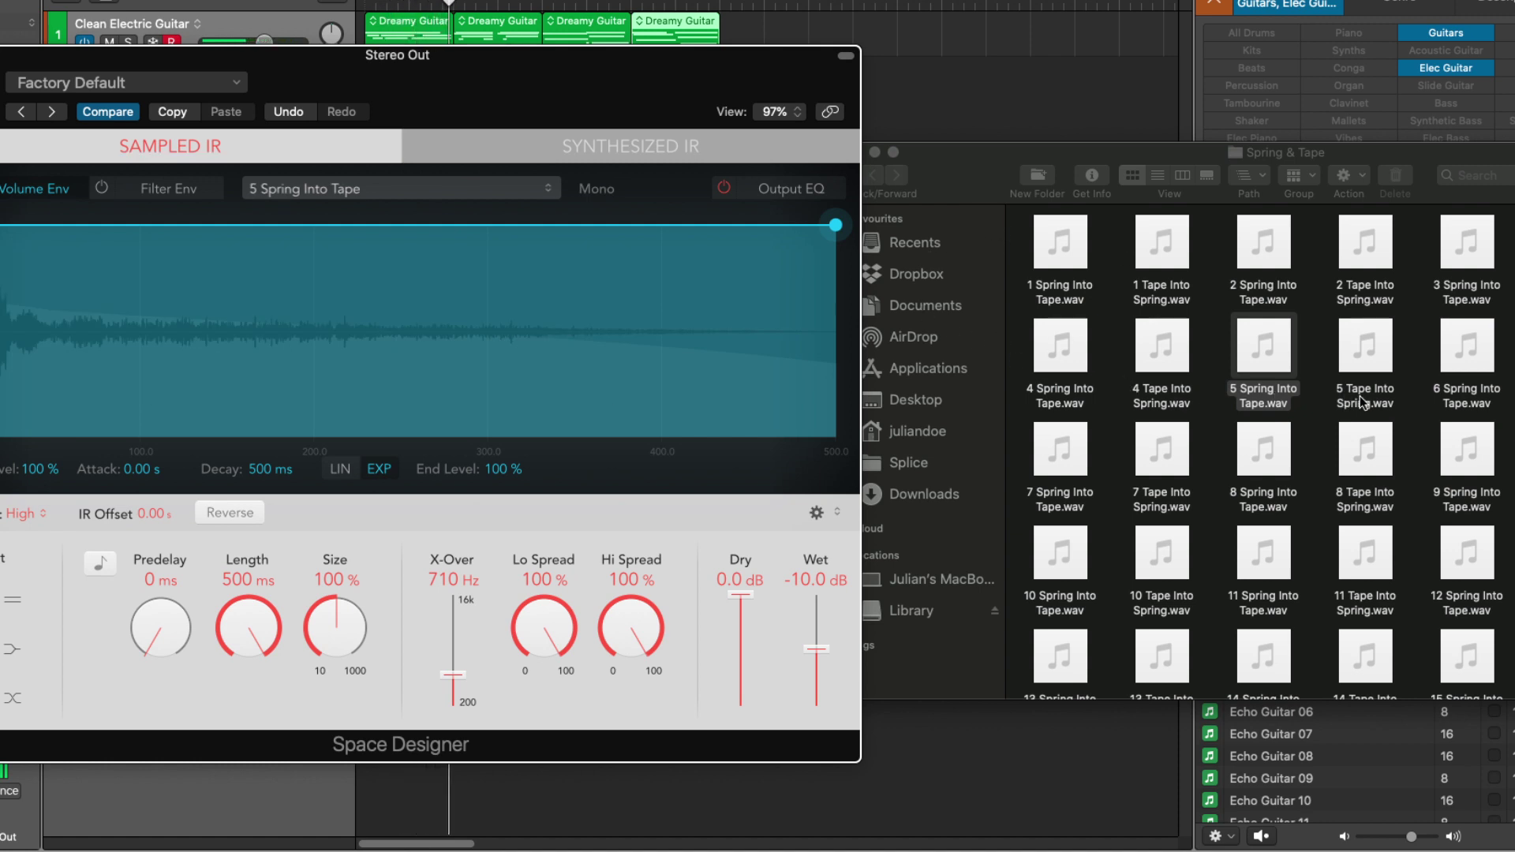
drag(1365, 398, 468, 347)
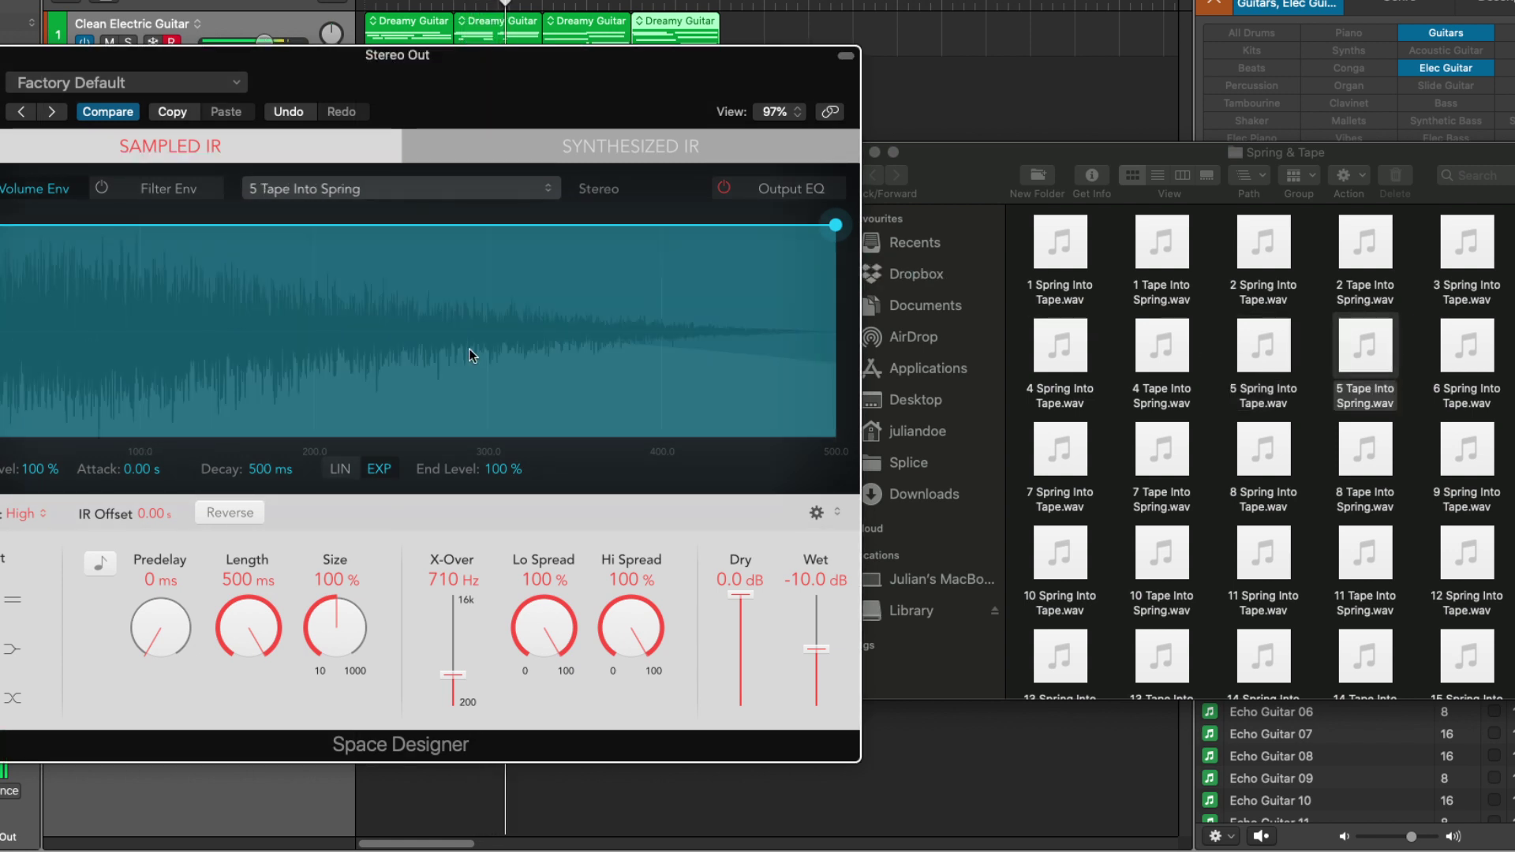
- Audition the Spring Into Tape and Tape Into Spring versions of samples 6 and 7 as the reverb's impulse response
drag(1487, 404, 452, 343)
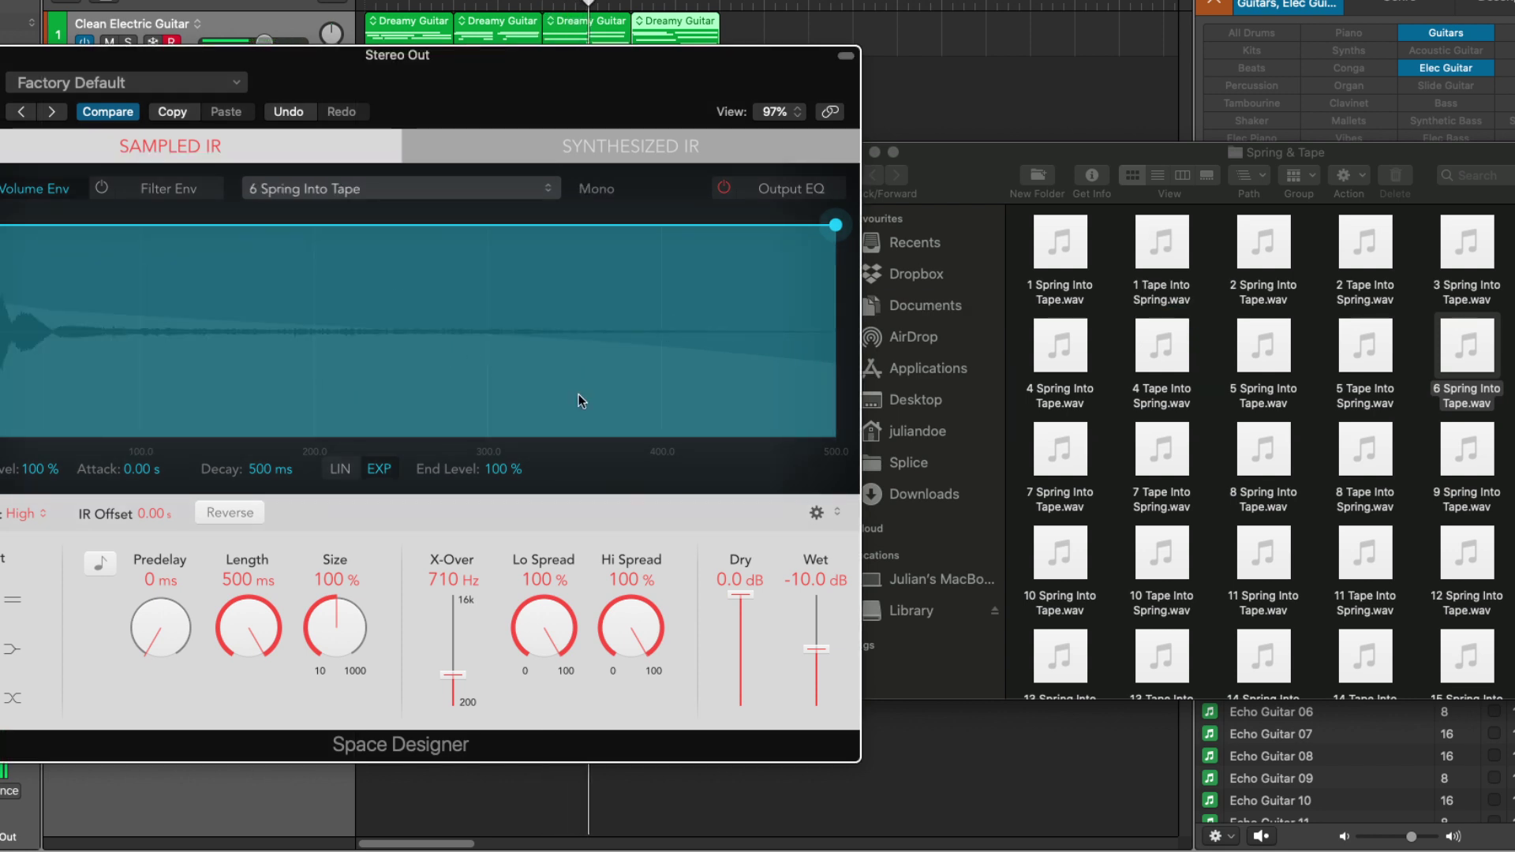
drag(1467, 345, 556, 300)
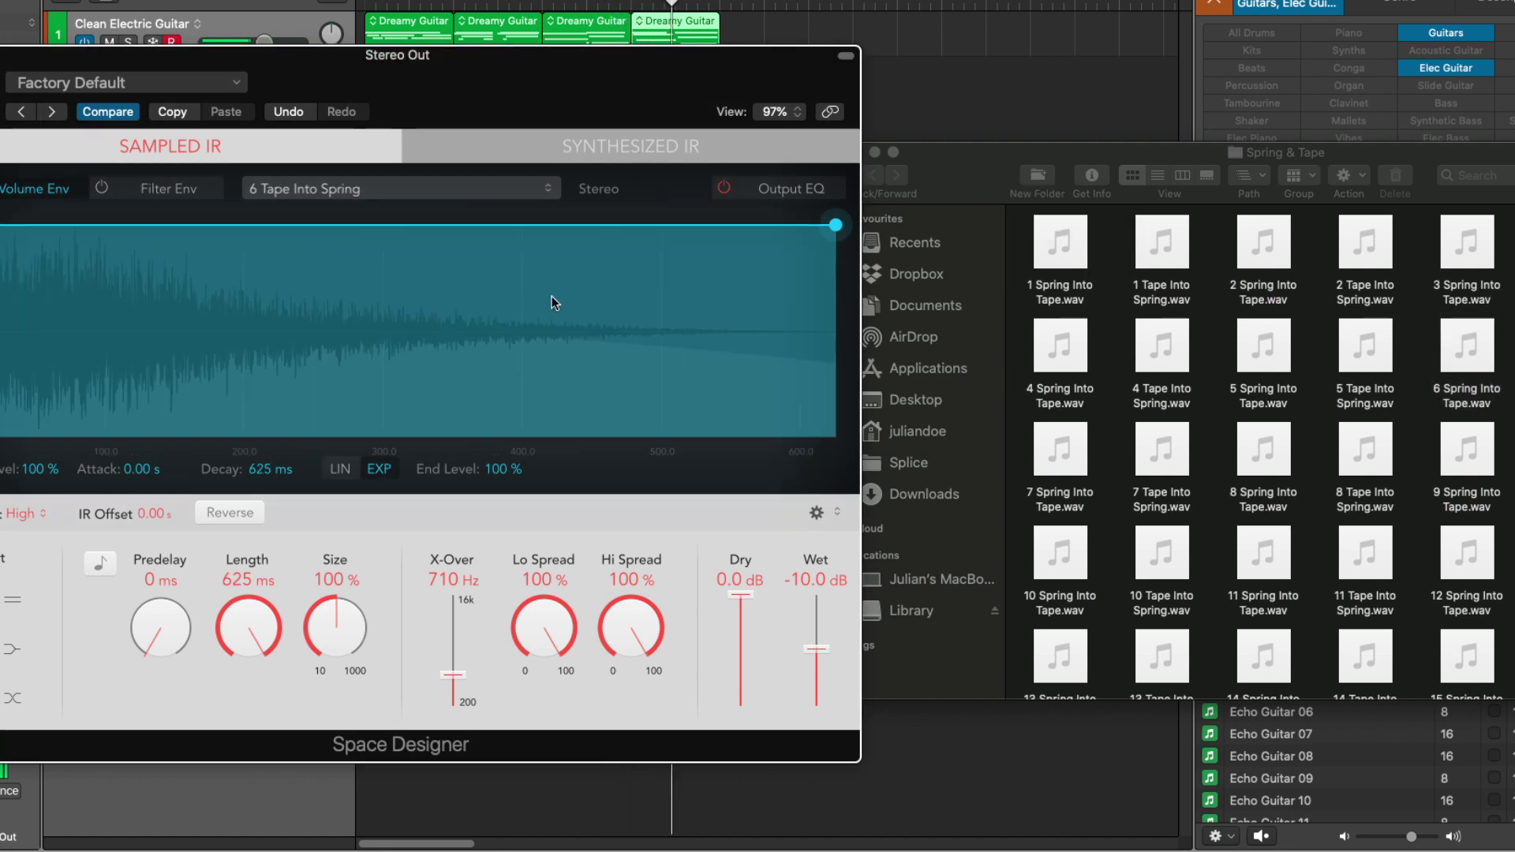
drag(1060, 449, 594, 374)
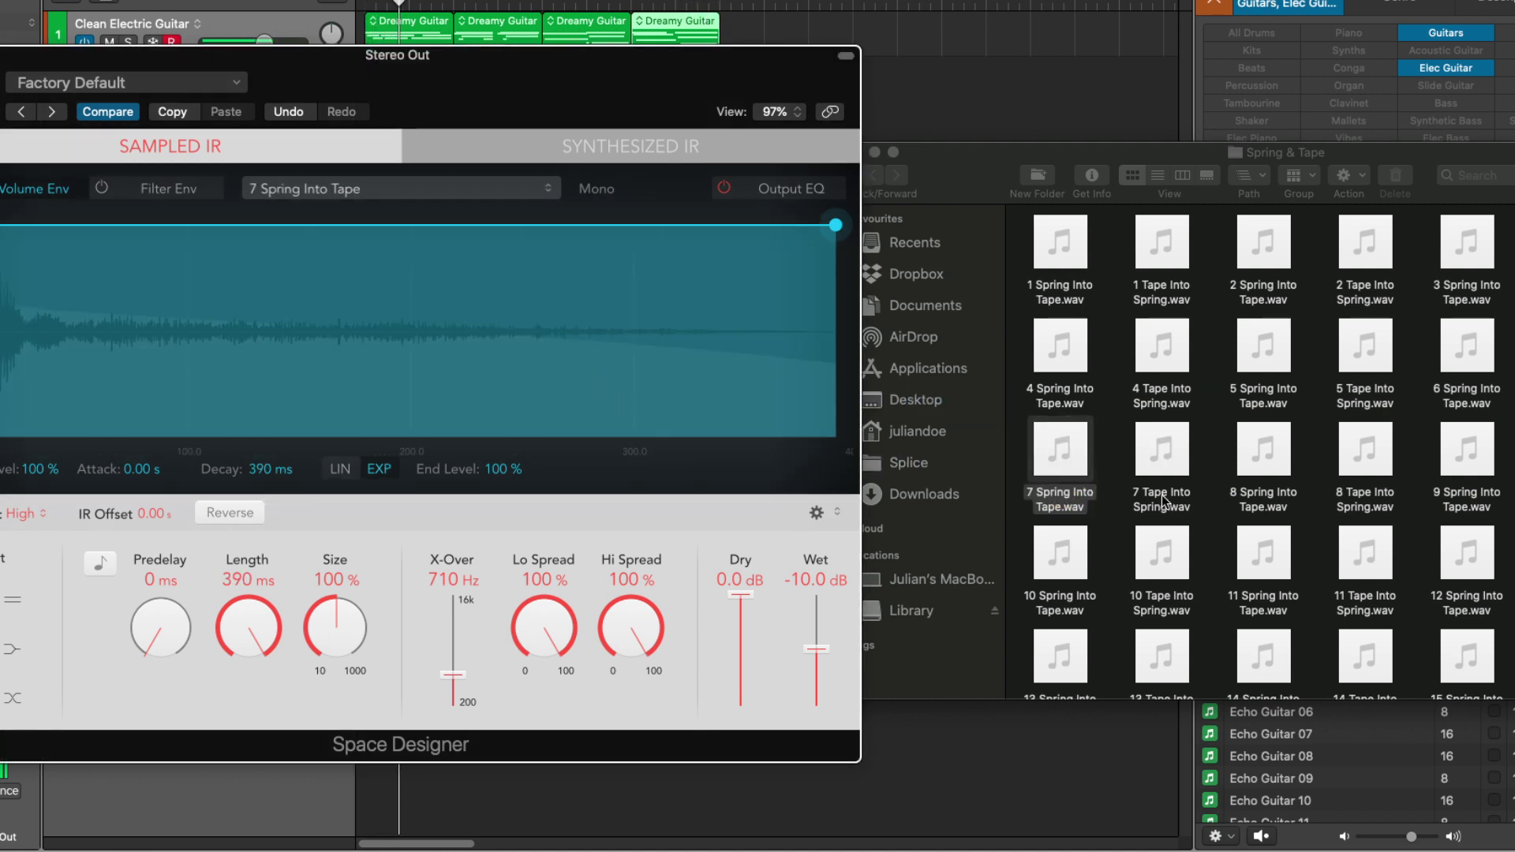
drag(1163, 501, 628, 343)
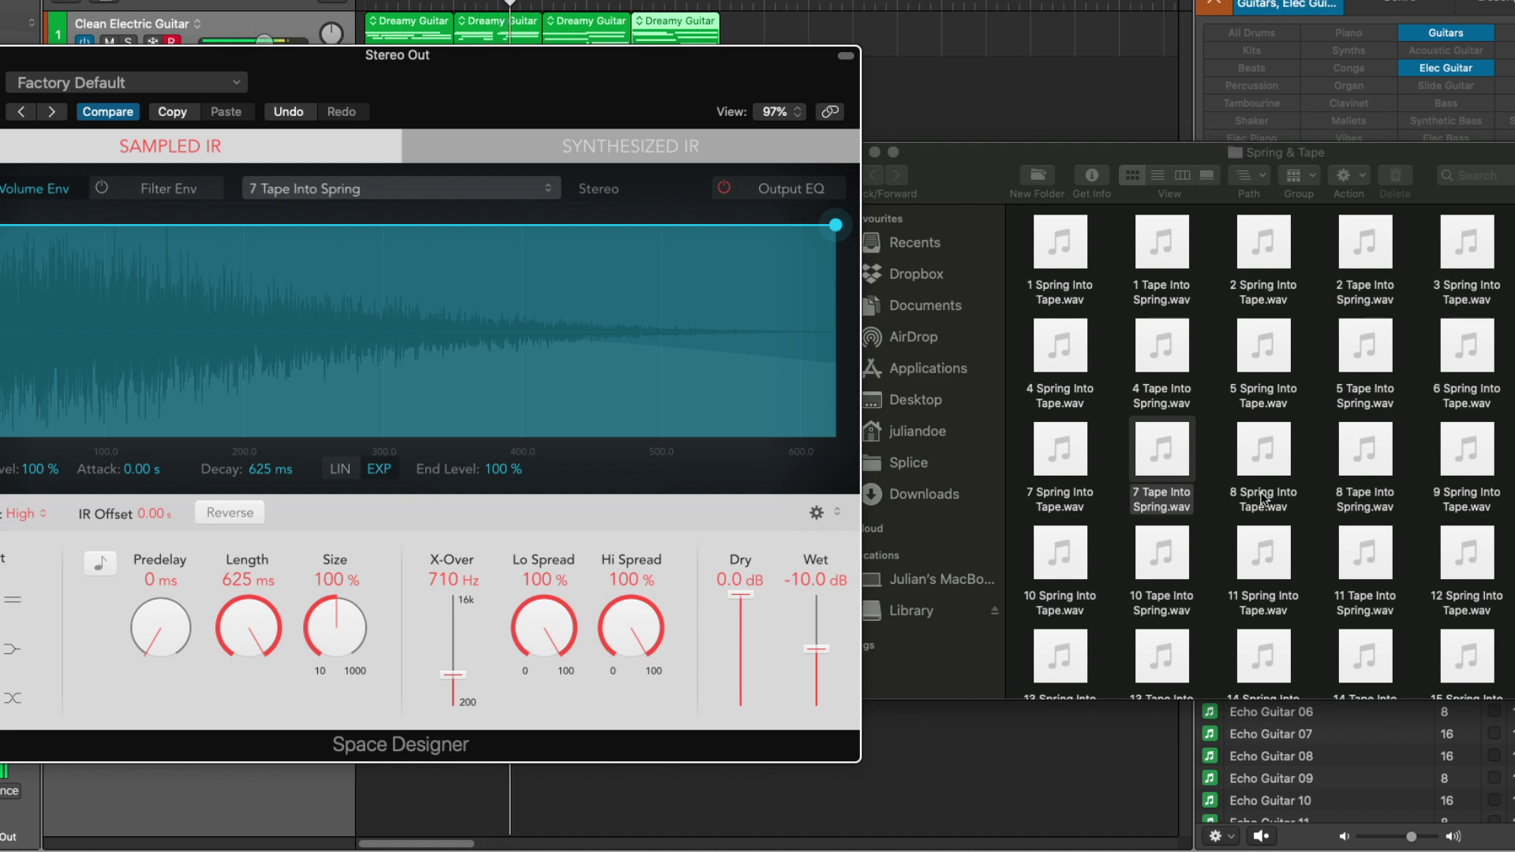
- Load 8 Spring Into Tape, 8 Tape Into Spring, 9 Spring Into Tape and 9 Tape Into Spring in turn as the impulse response
drag(1263, 499, 565, 386)
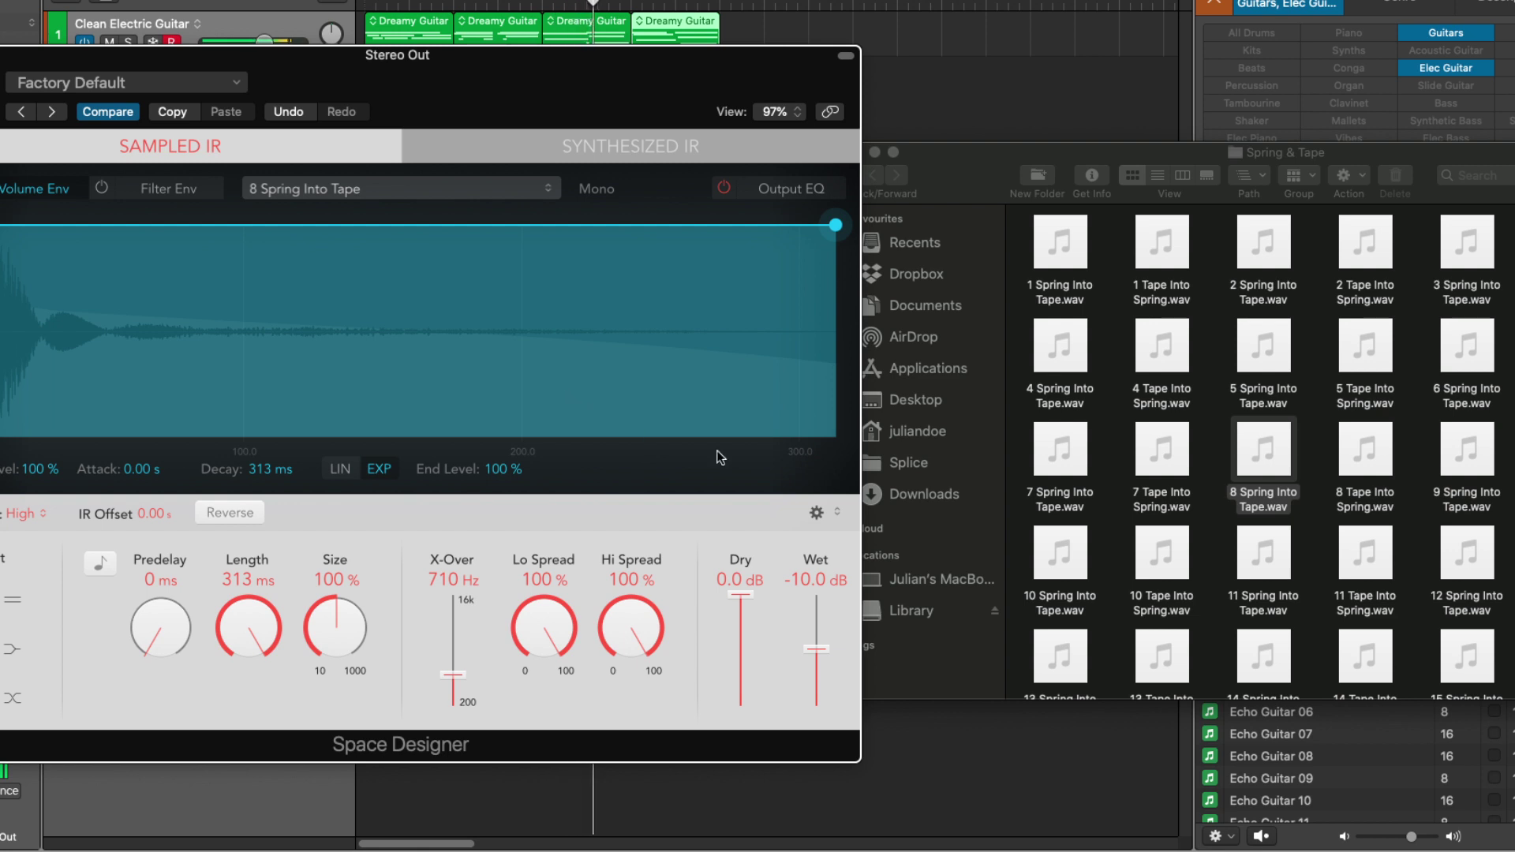
drag(1374, 498, 561, 389)
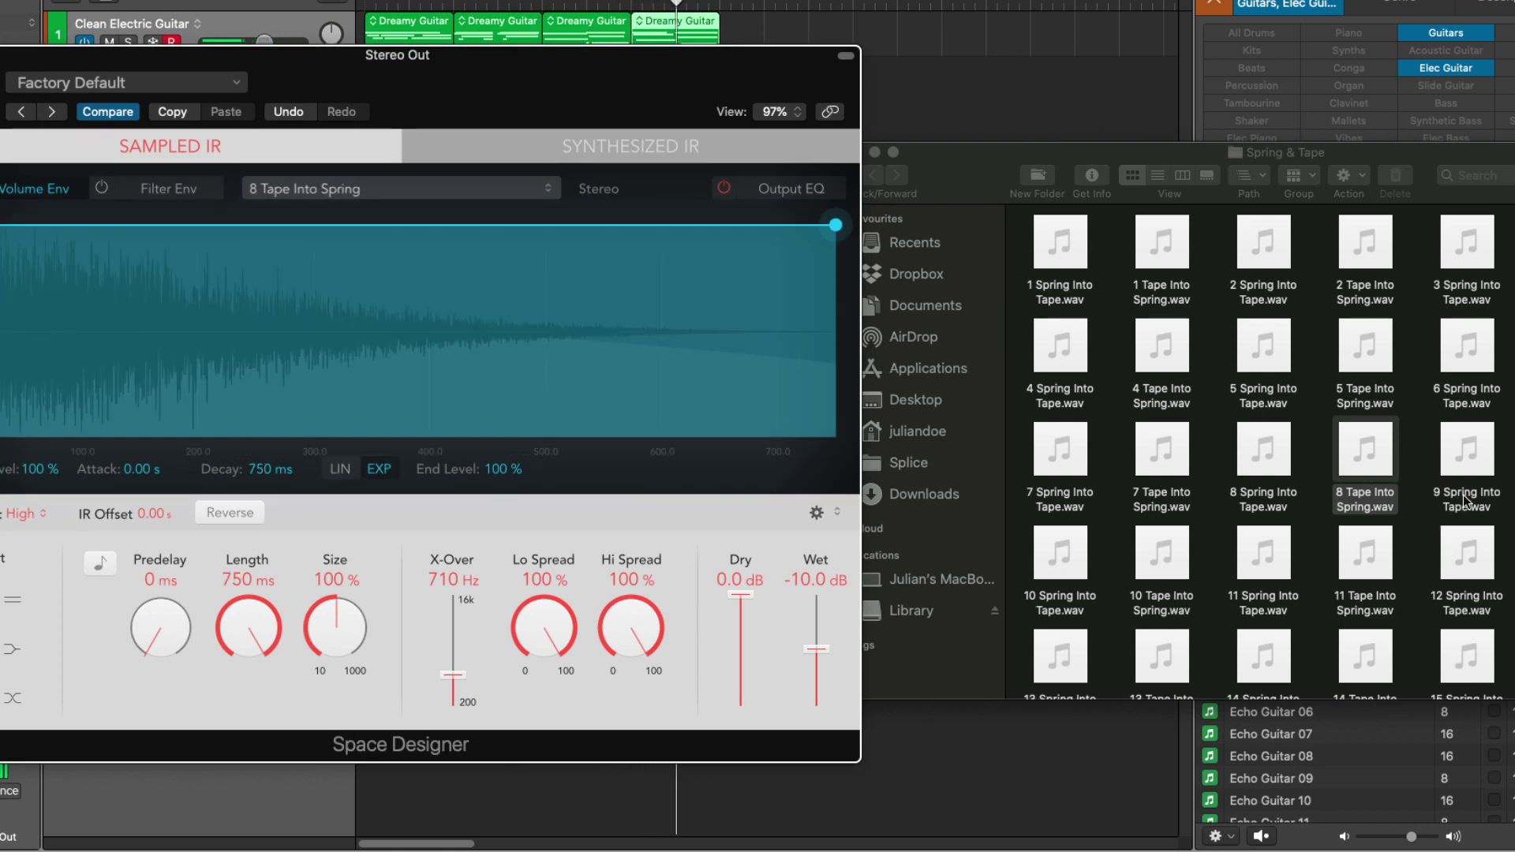
drag(1463, 501, 537, 416)
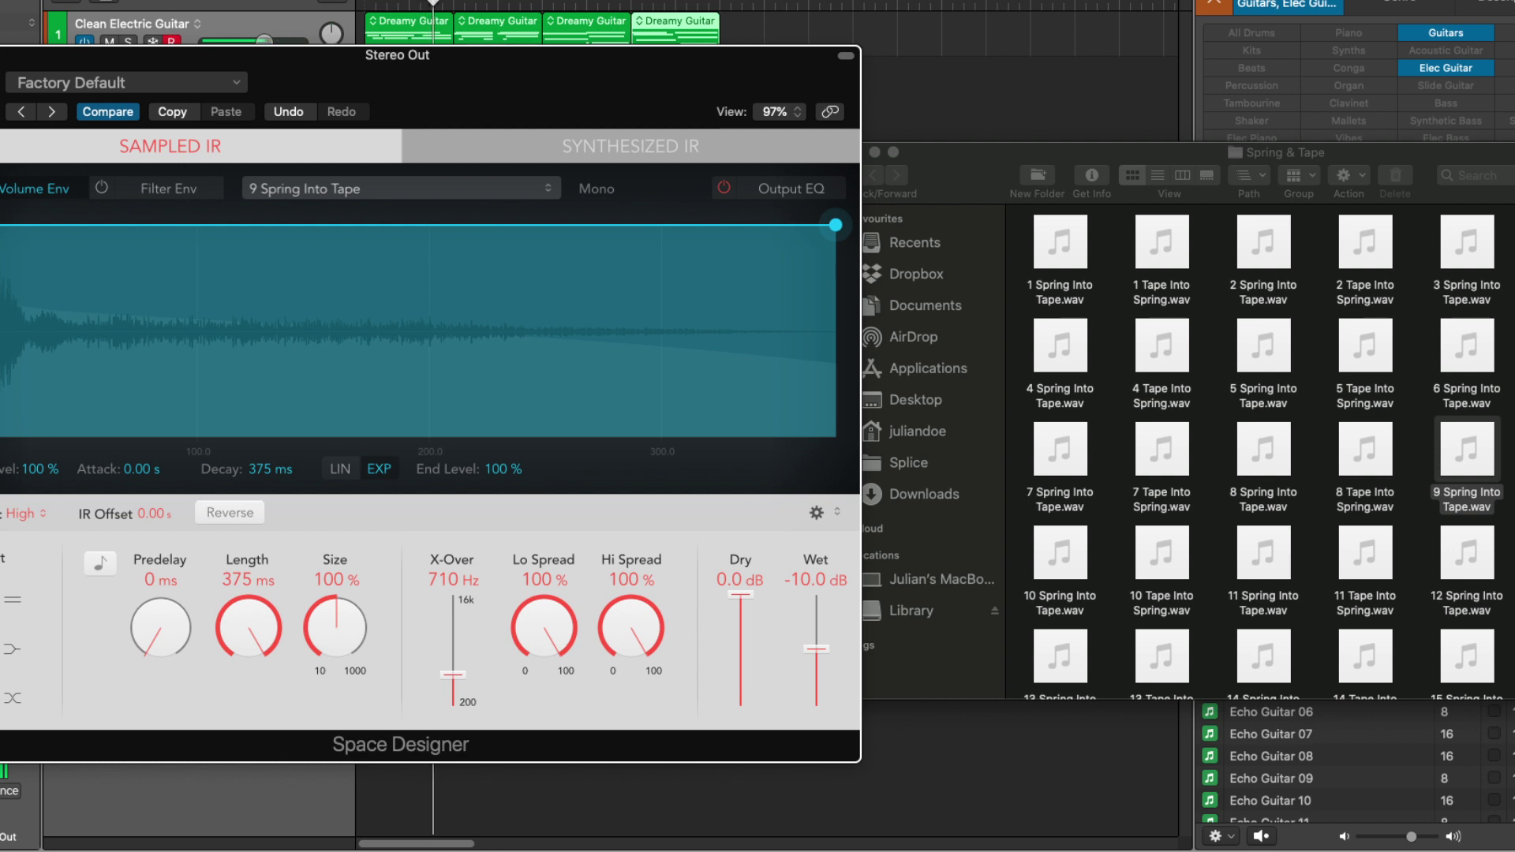
drag(1465, 454, 629, 345)
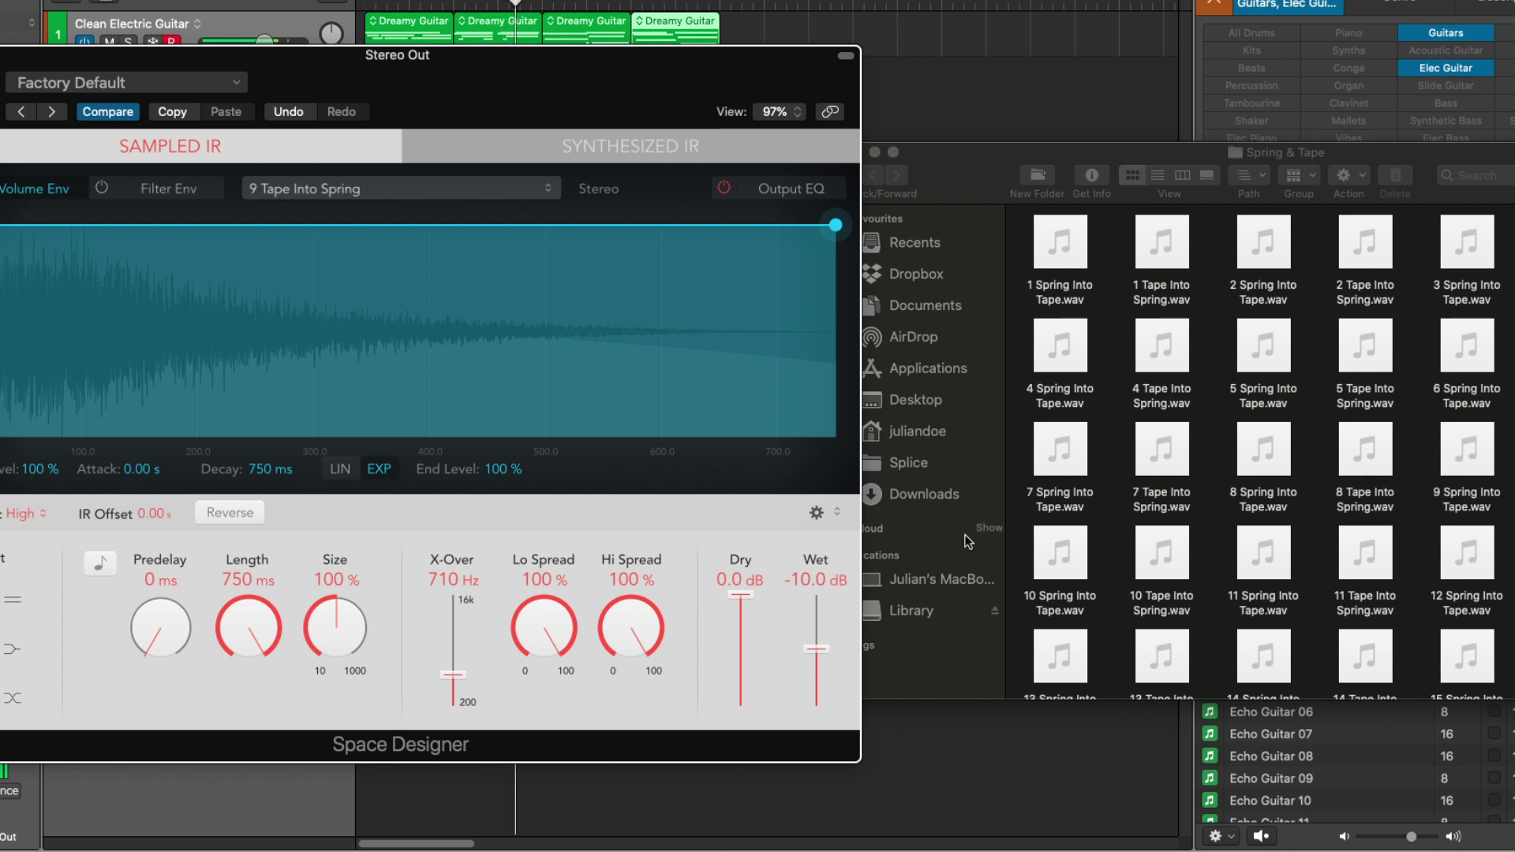
- Audition both versions of samples 10 and 11, Spring Into Tape before Tape Into Spring, as the impulse response
drag(1059, 552, 638, 385)
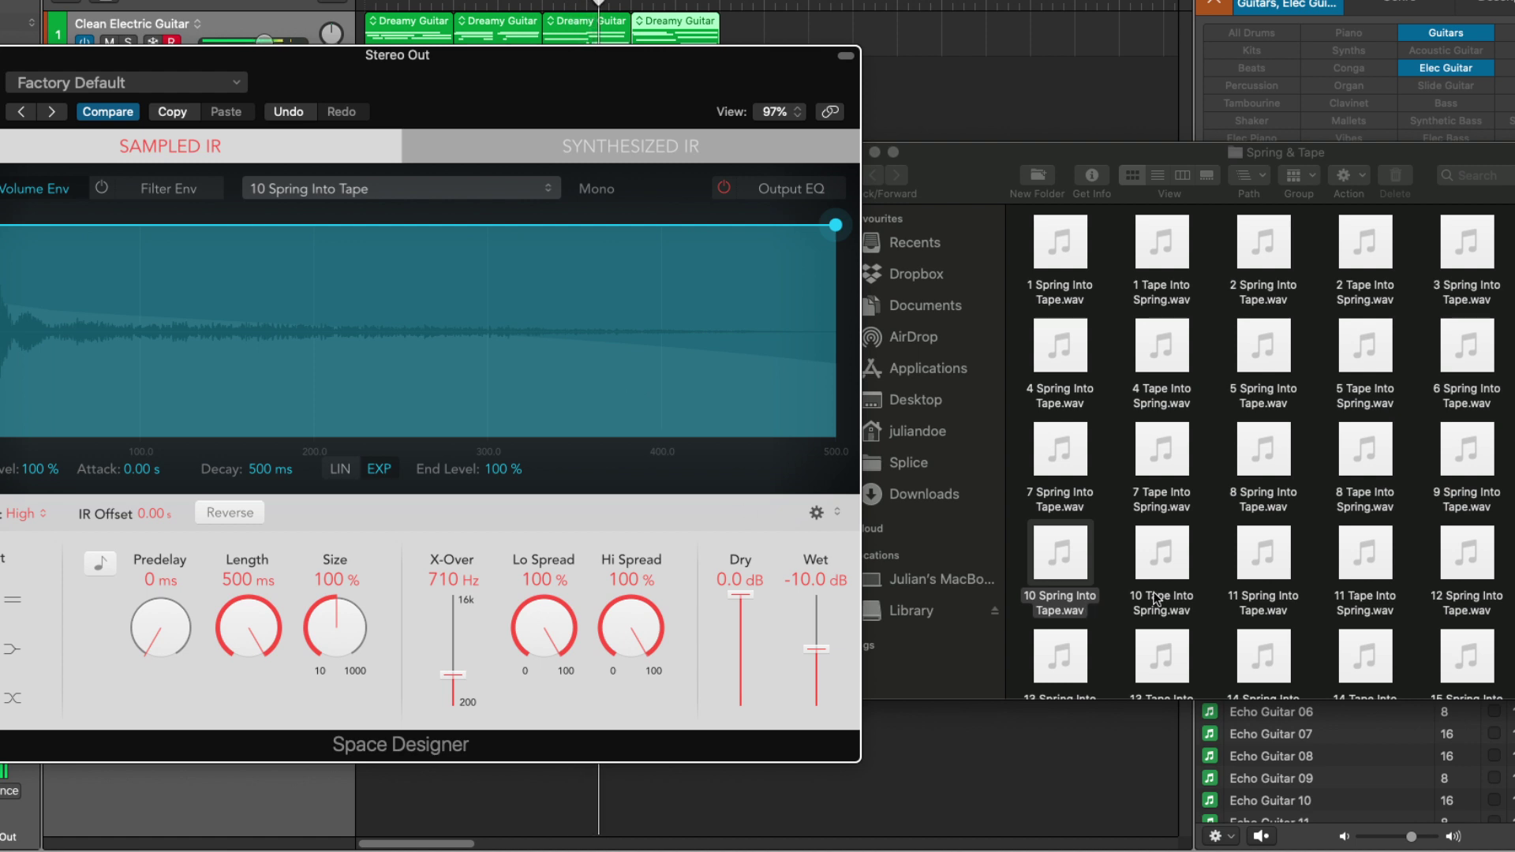
drag(1160, 552, 604, 325)
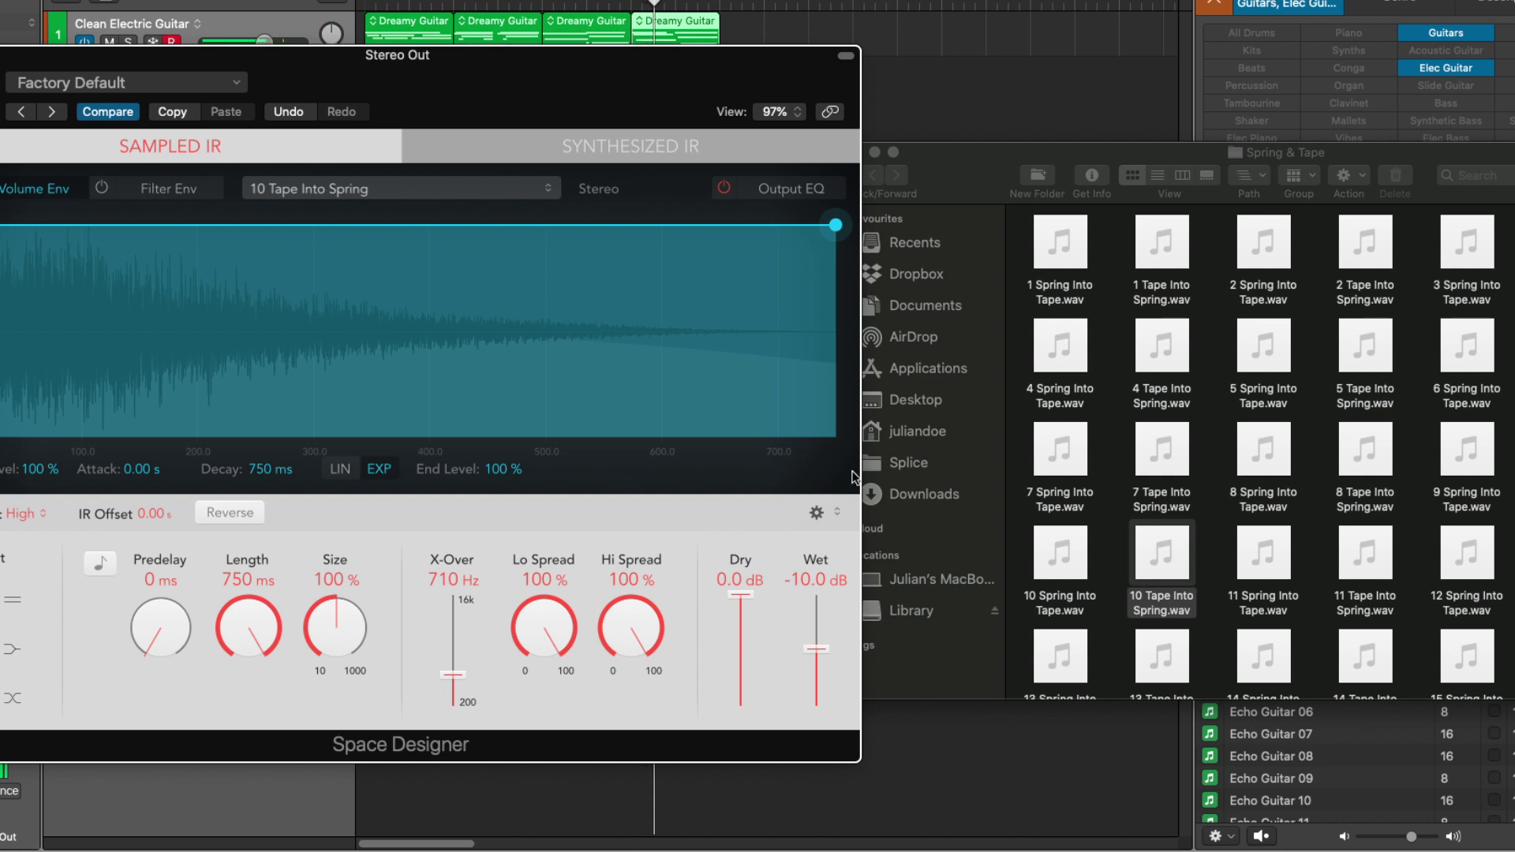
scroll(1191, 474, down, 3)
scroll(1187, 432, down, 3)
drag(1263, 379, 674, 361)
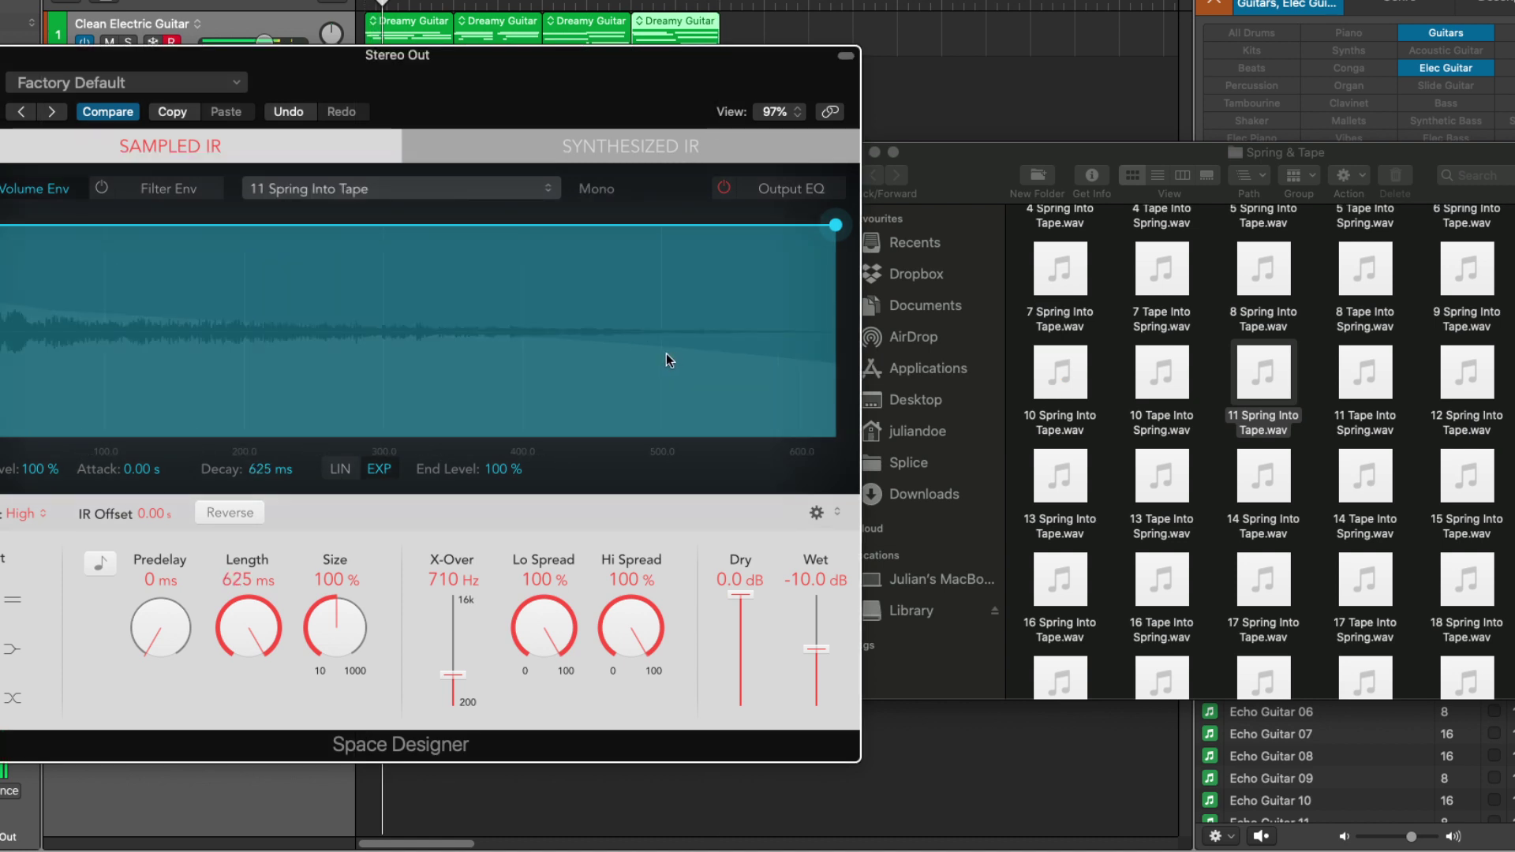
mouse_move(1263, 398)
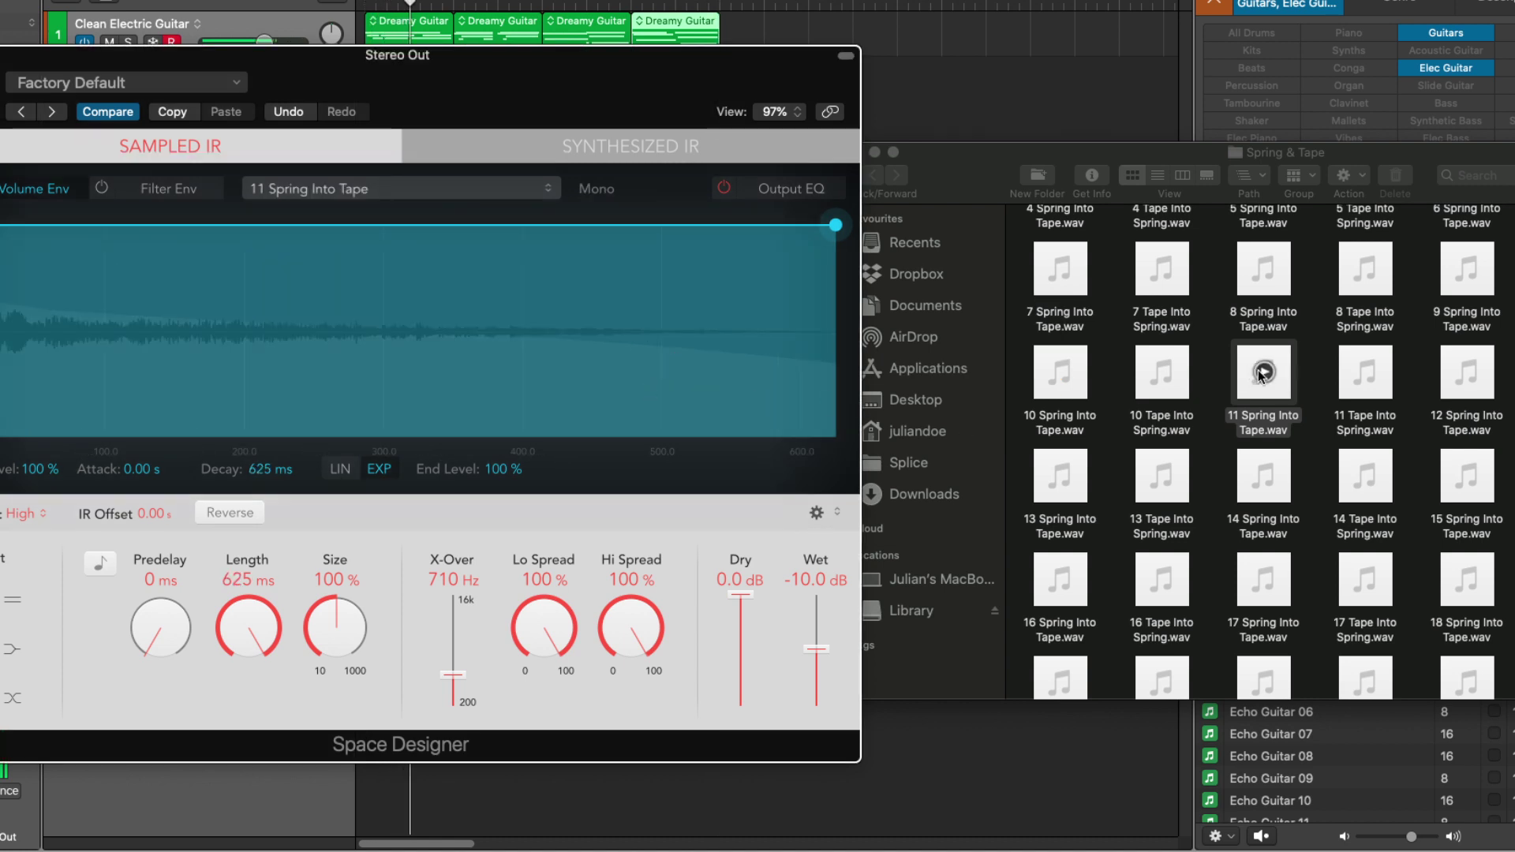
drag(1365, 372, 565, 311)
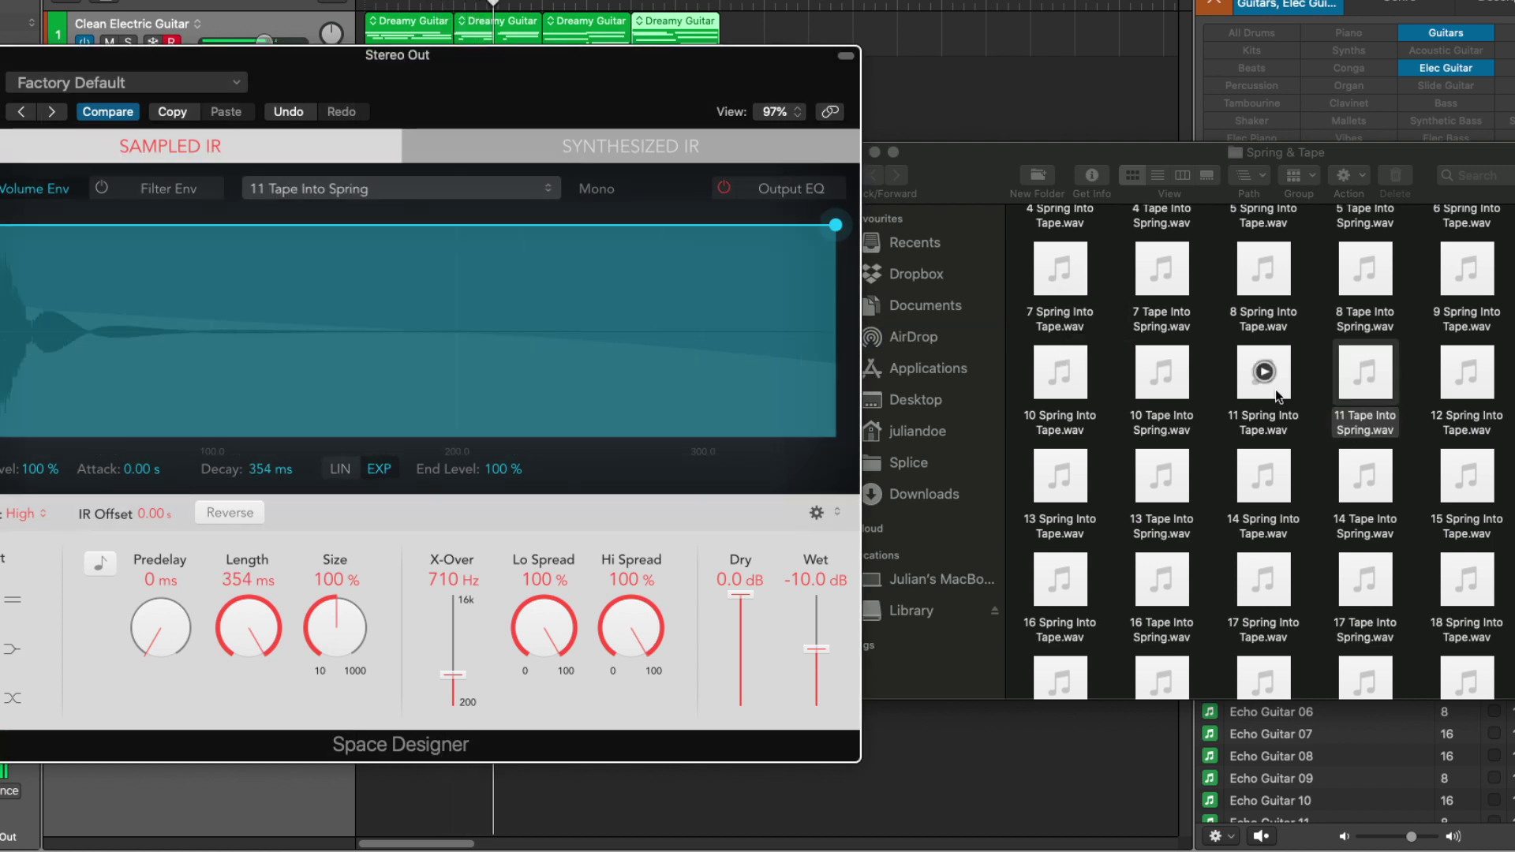
- Load 12 Spring Into Tape, 12 Tape Into Spring, 13 Spring Into Tape and 13 Tape Into Spring in turn as the impulse response
drag(1462, 421, 514, 328)
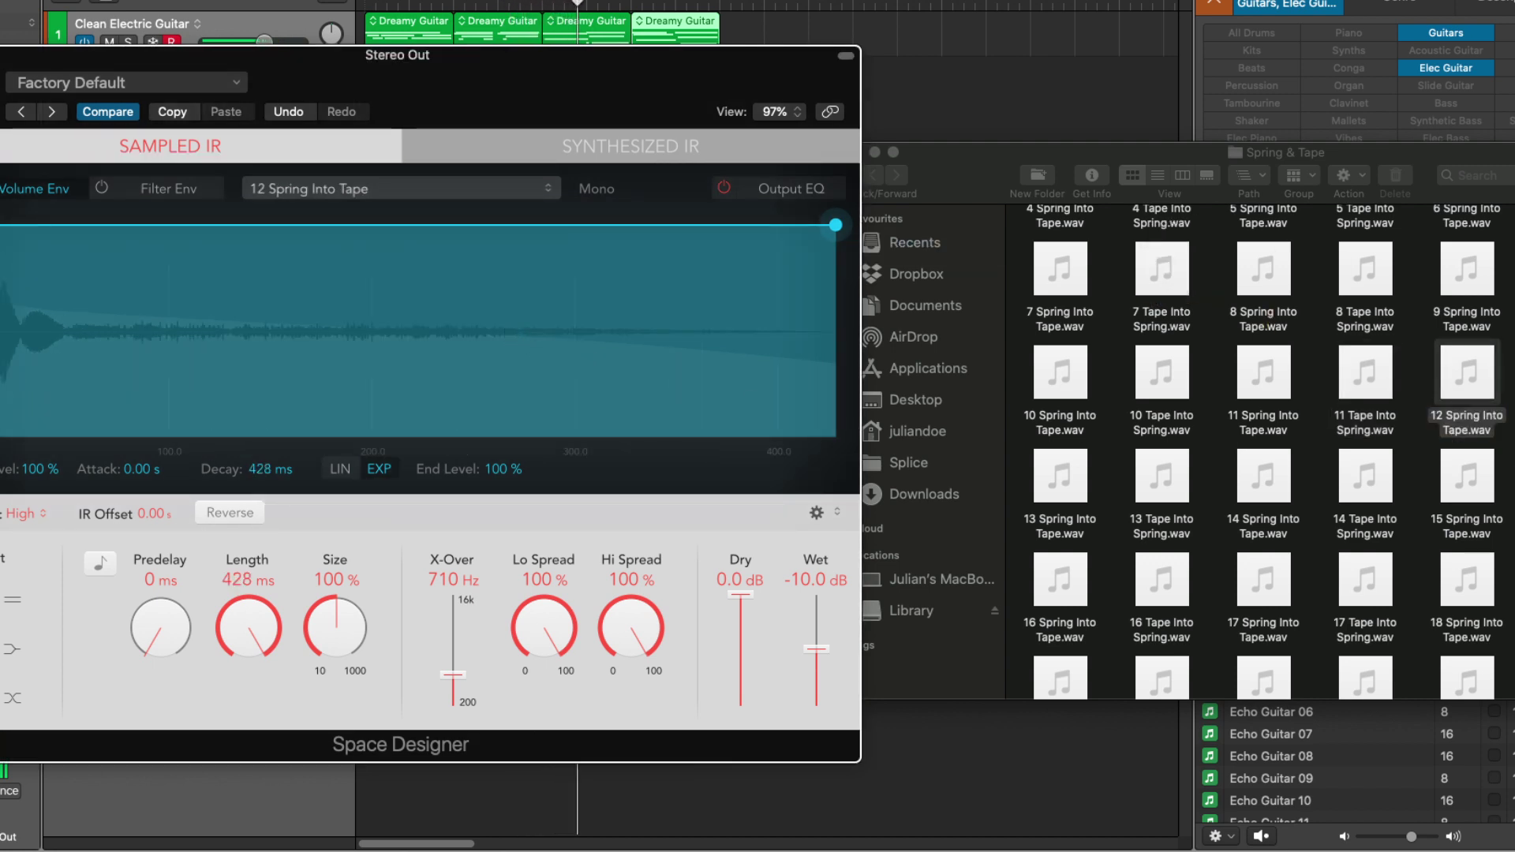
drag(1511, 422, 660, 328)
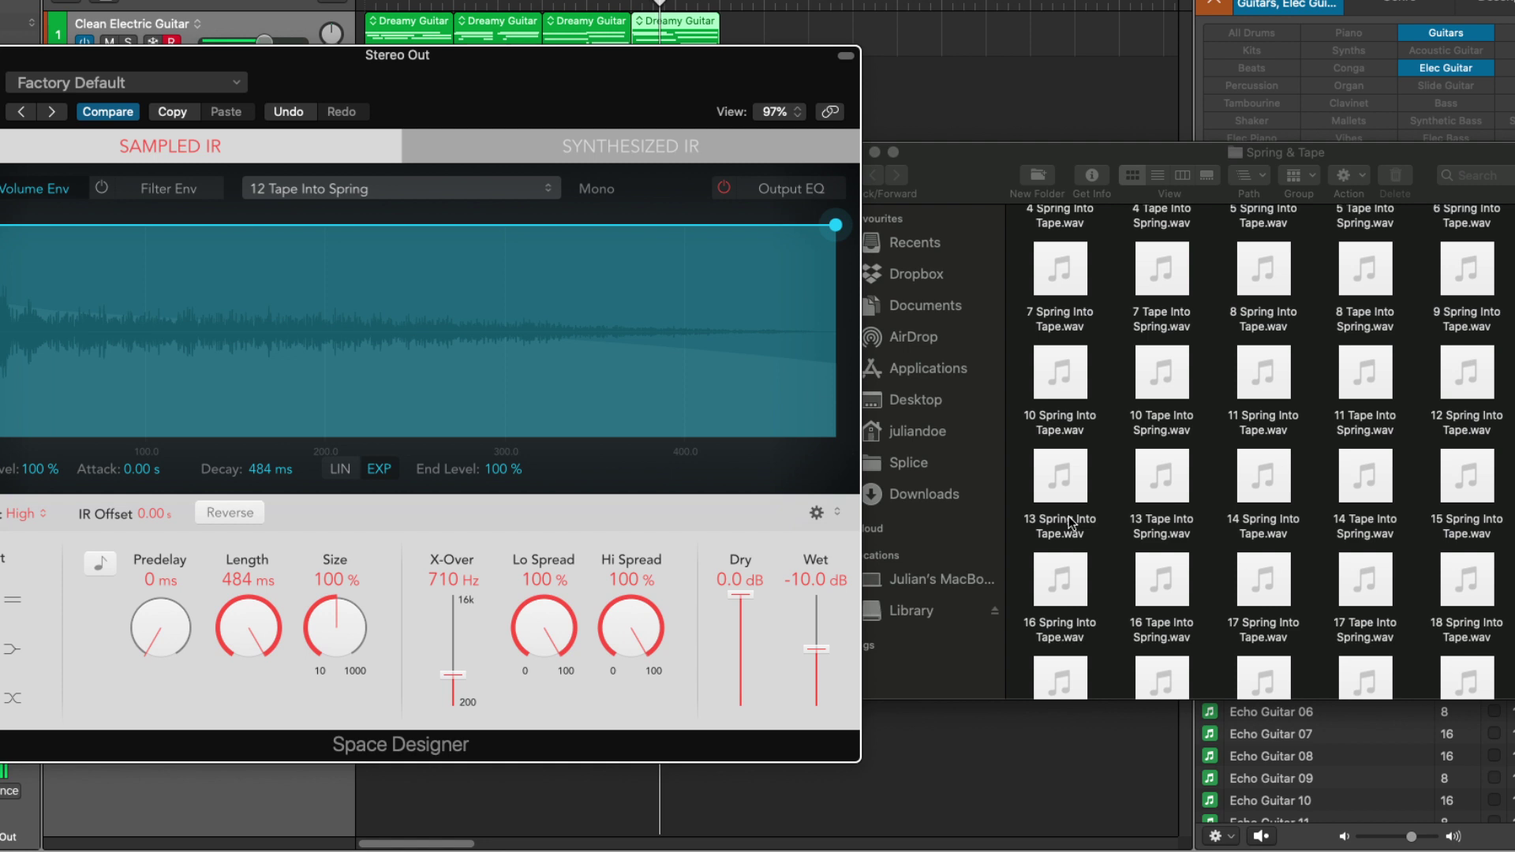
drag(1069, 524, 657, 339)
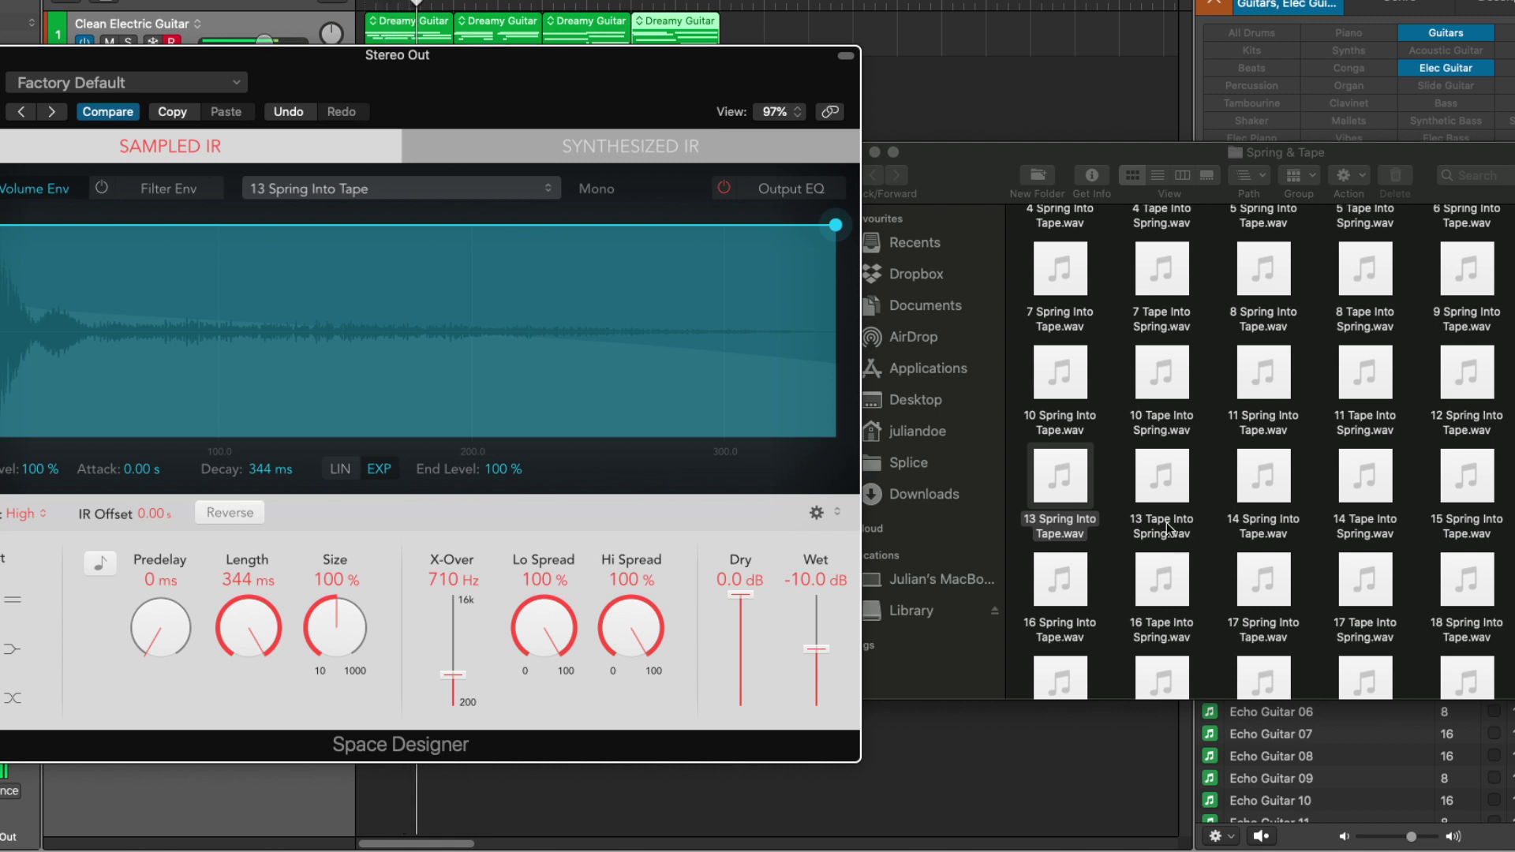
drag(1168, 529, 648, 405)
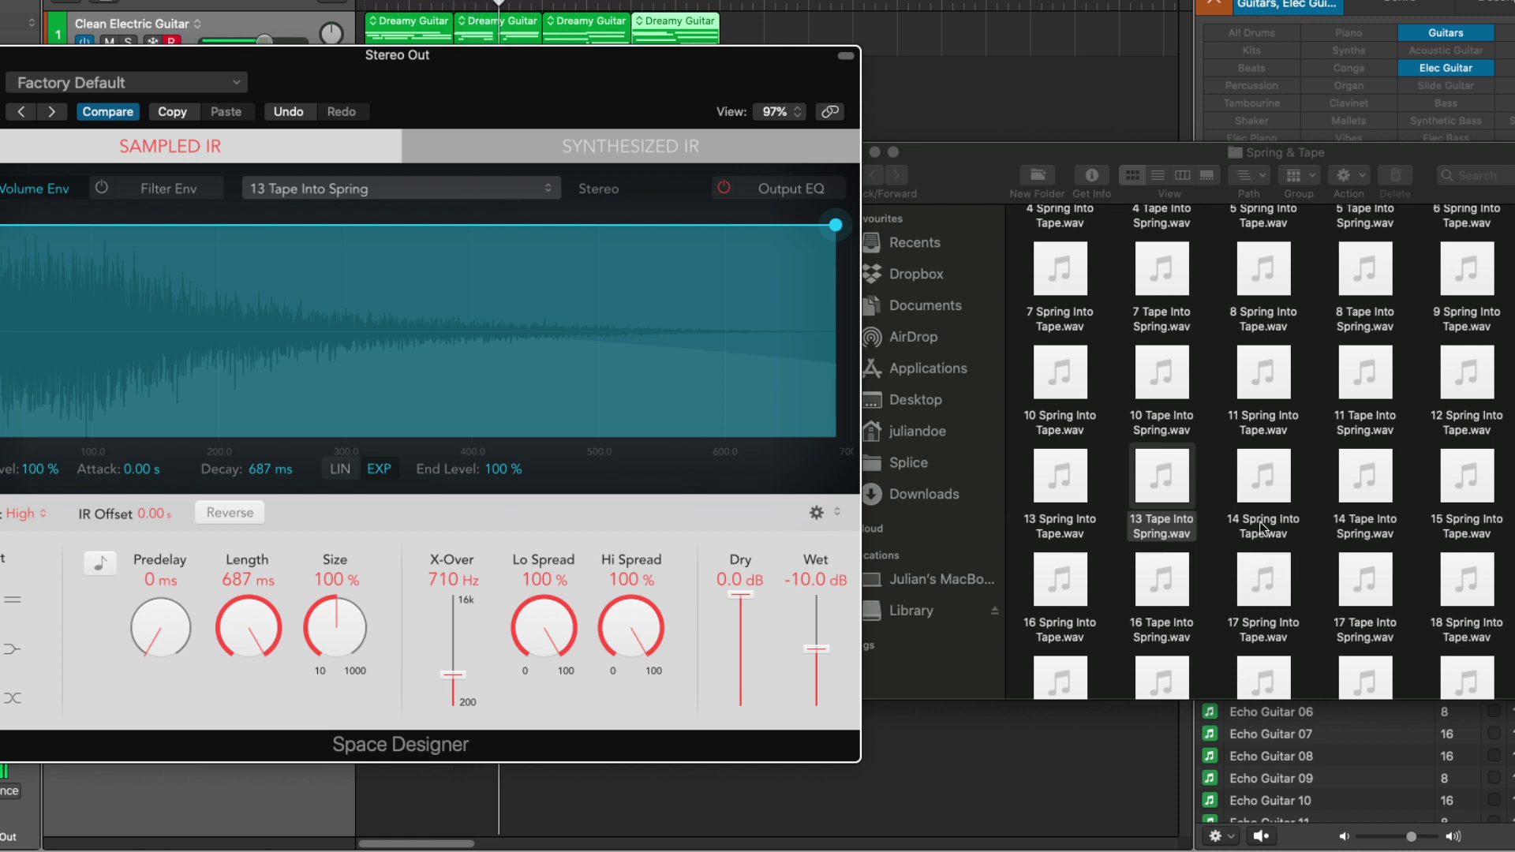
- Load 14 Spring Into Tape, 14 Tape Into Spring and 15 Spring Into Tape one after another as the impulse response
drag(1262, 527, 627, 330)
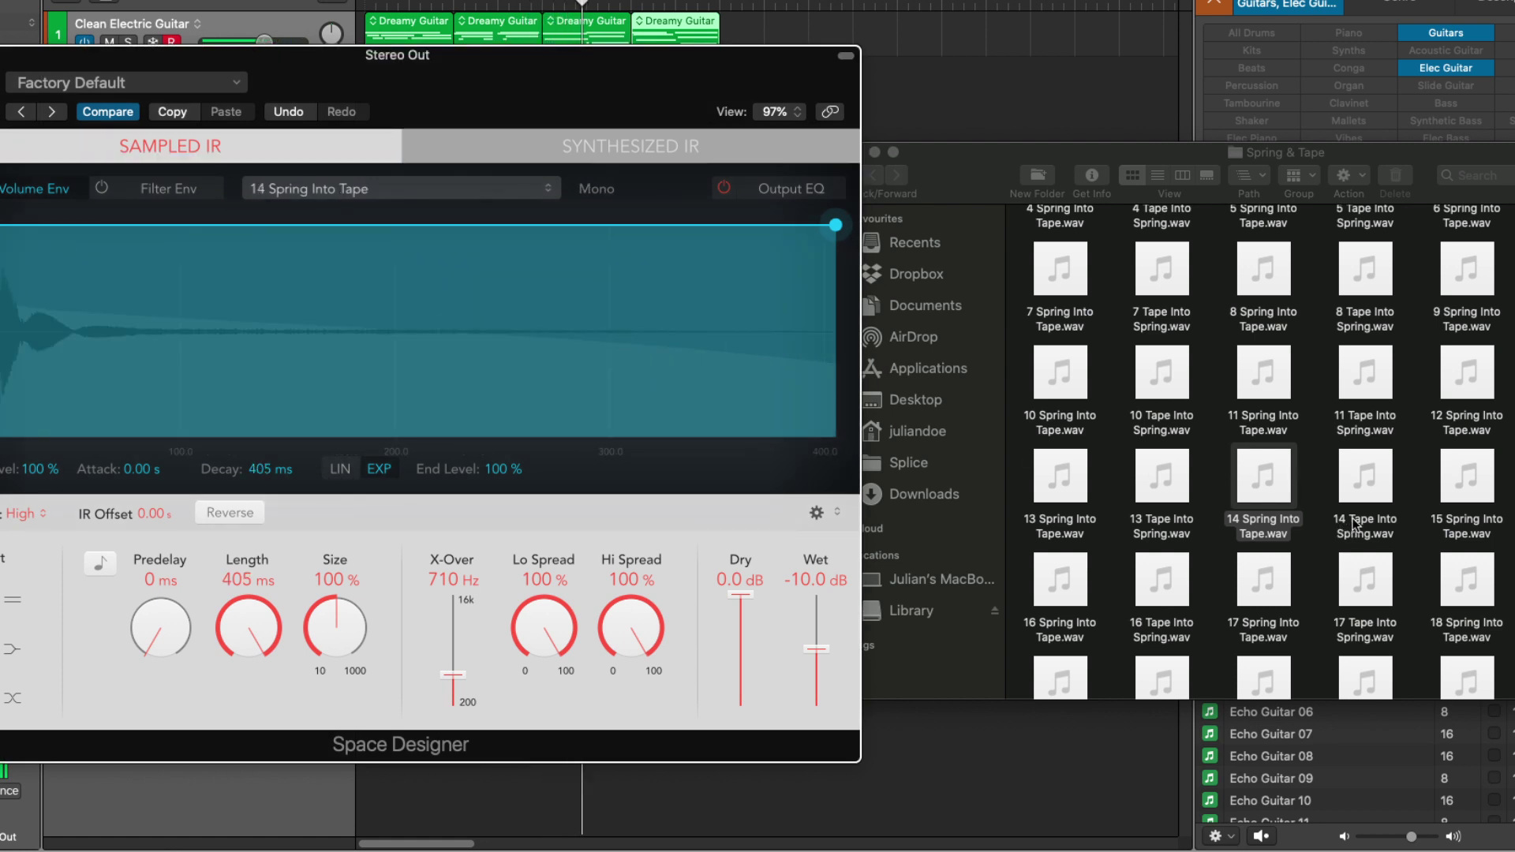
drag(1353, 524, 489, 369)
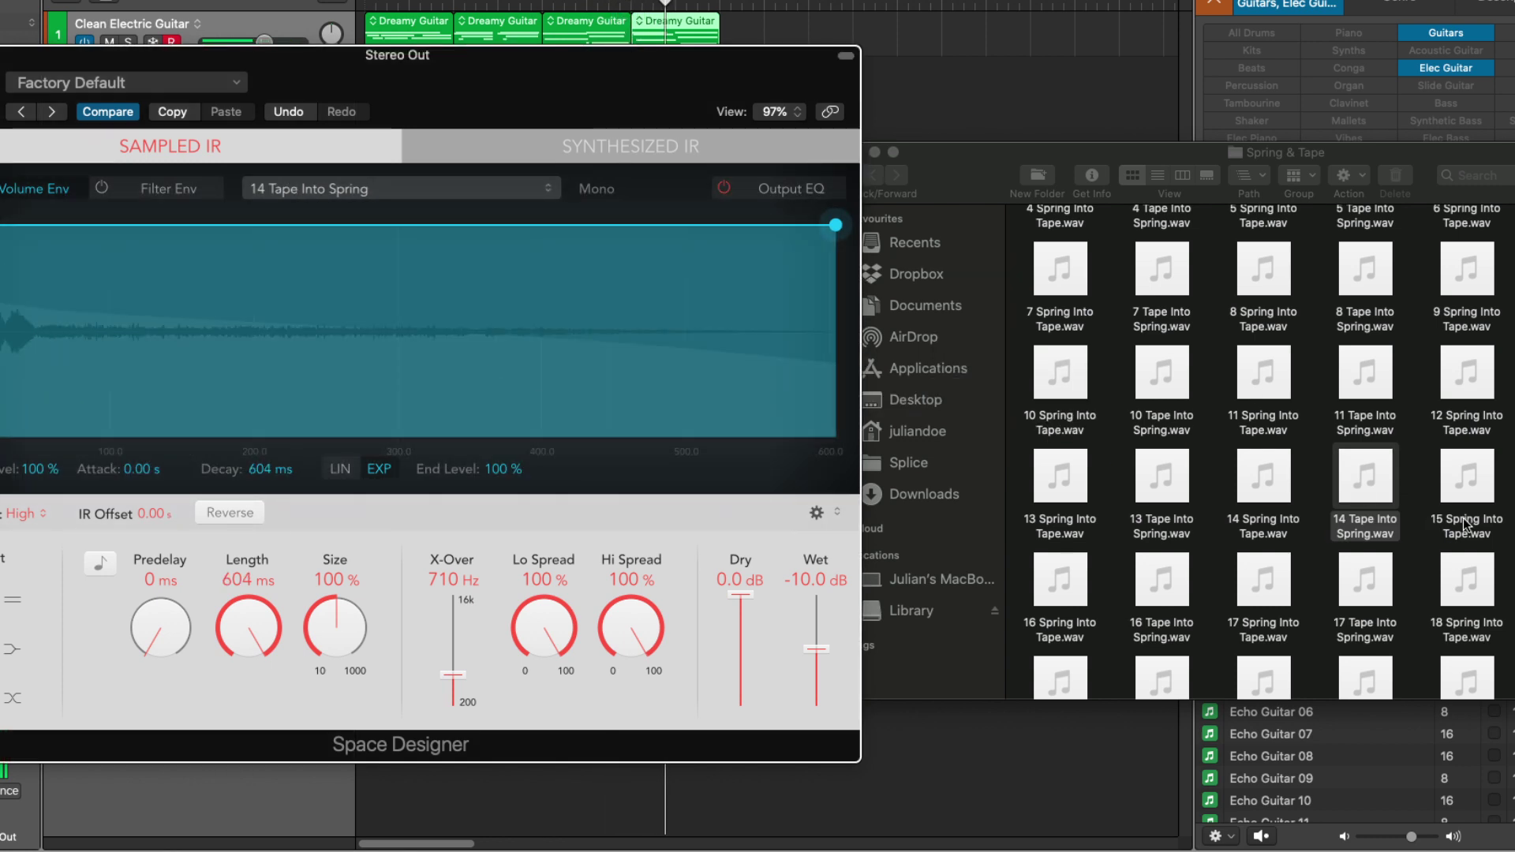
drag(1464, 524, 556, 339)
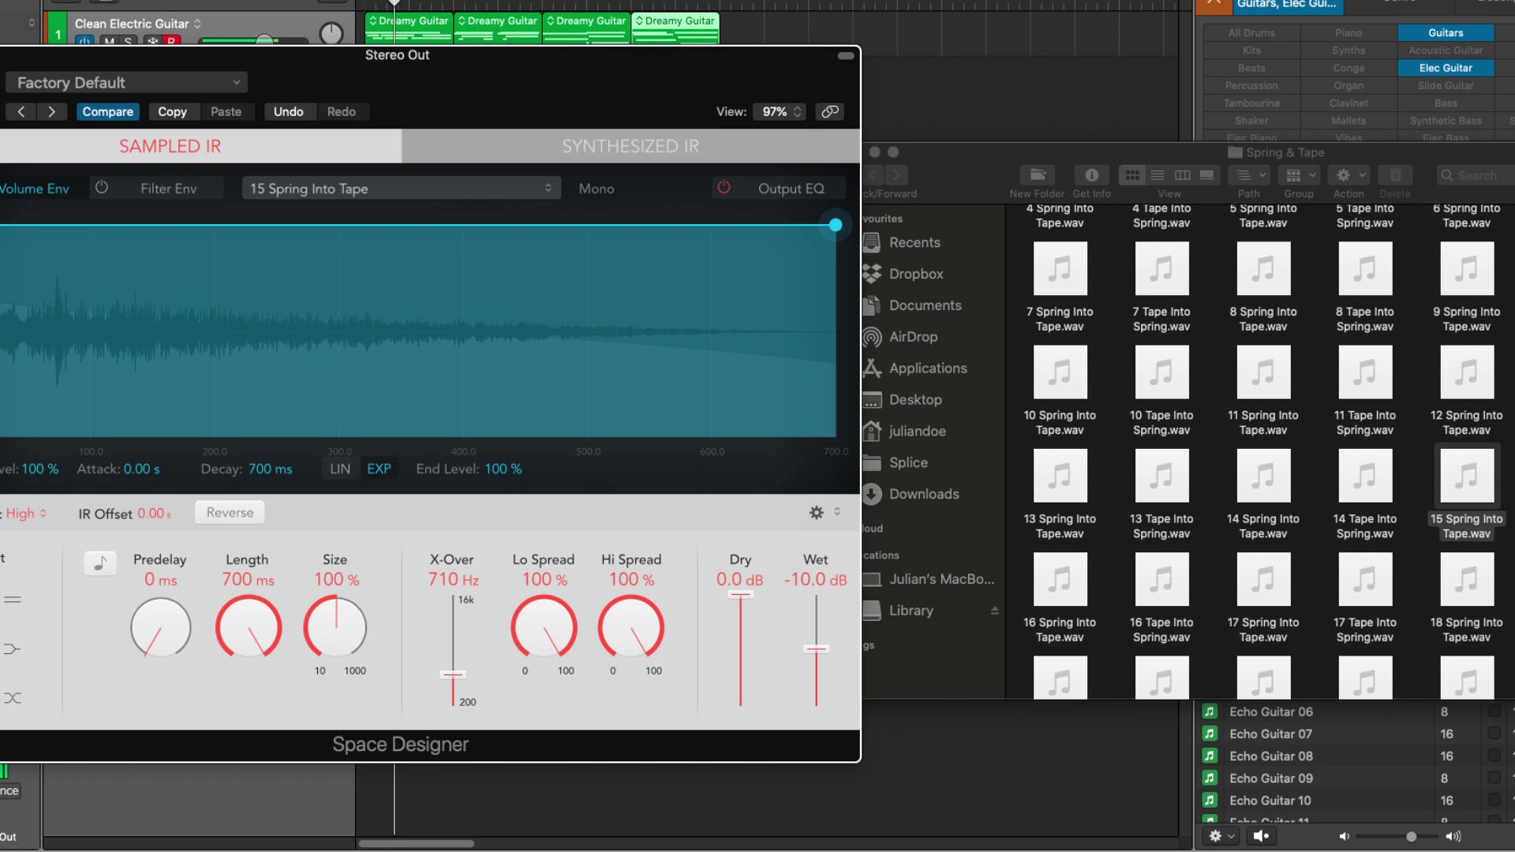
- Load 15 Tape Into Spring, 16 Spring Into Tape and 16 Tape Into Spring one after another as the impulse response
drag(1412, 379, 491, 325)
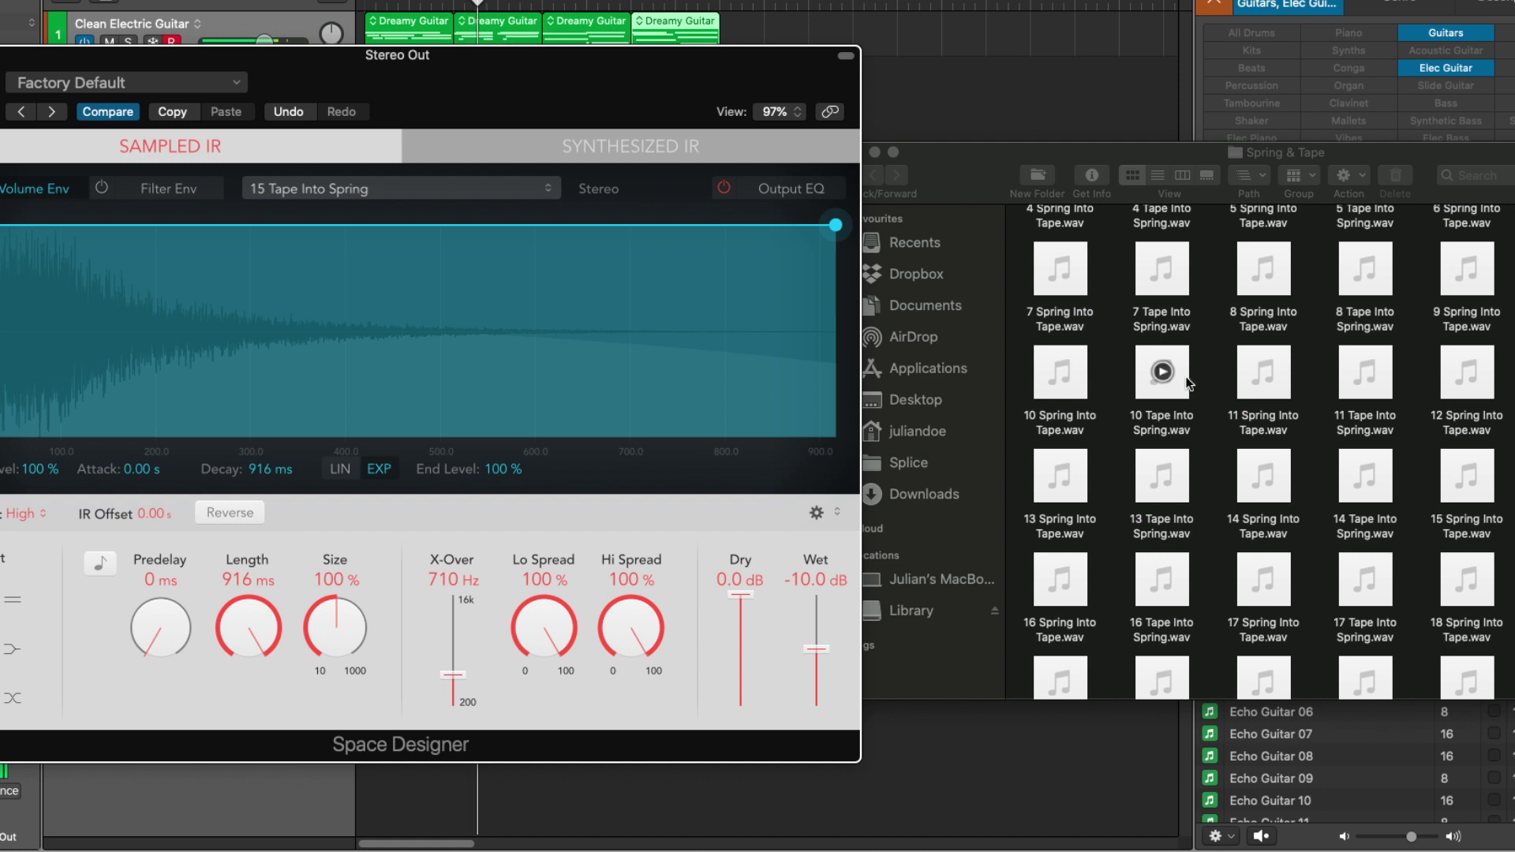
scroll(1187, 383, down, 2)
scroll(1120, 395, down, 5)
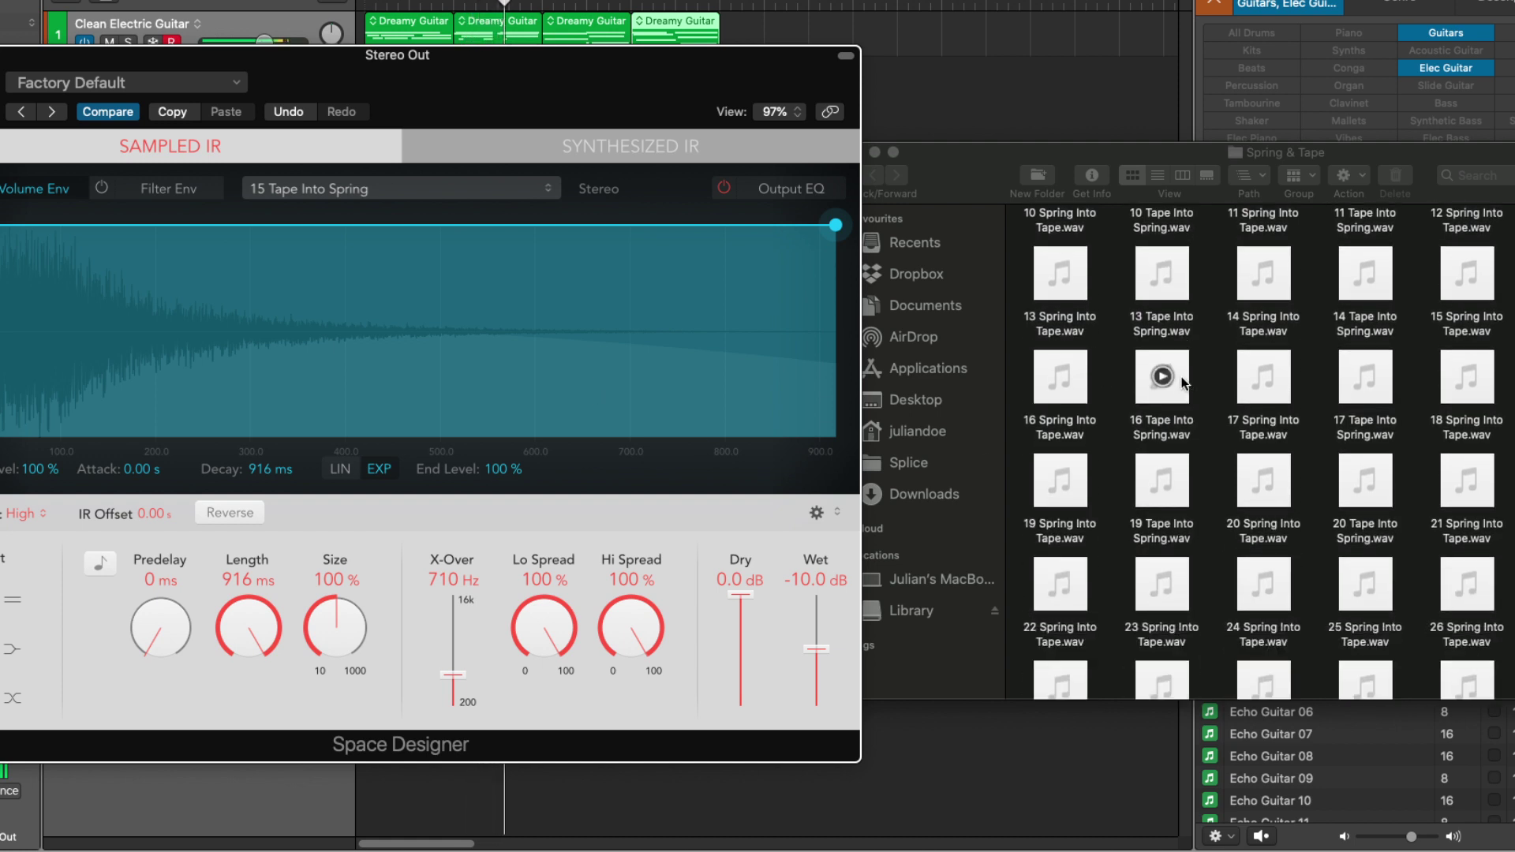
drag(1065, 406, 439, 295)
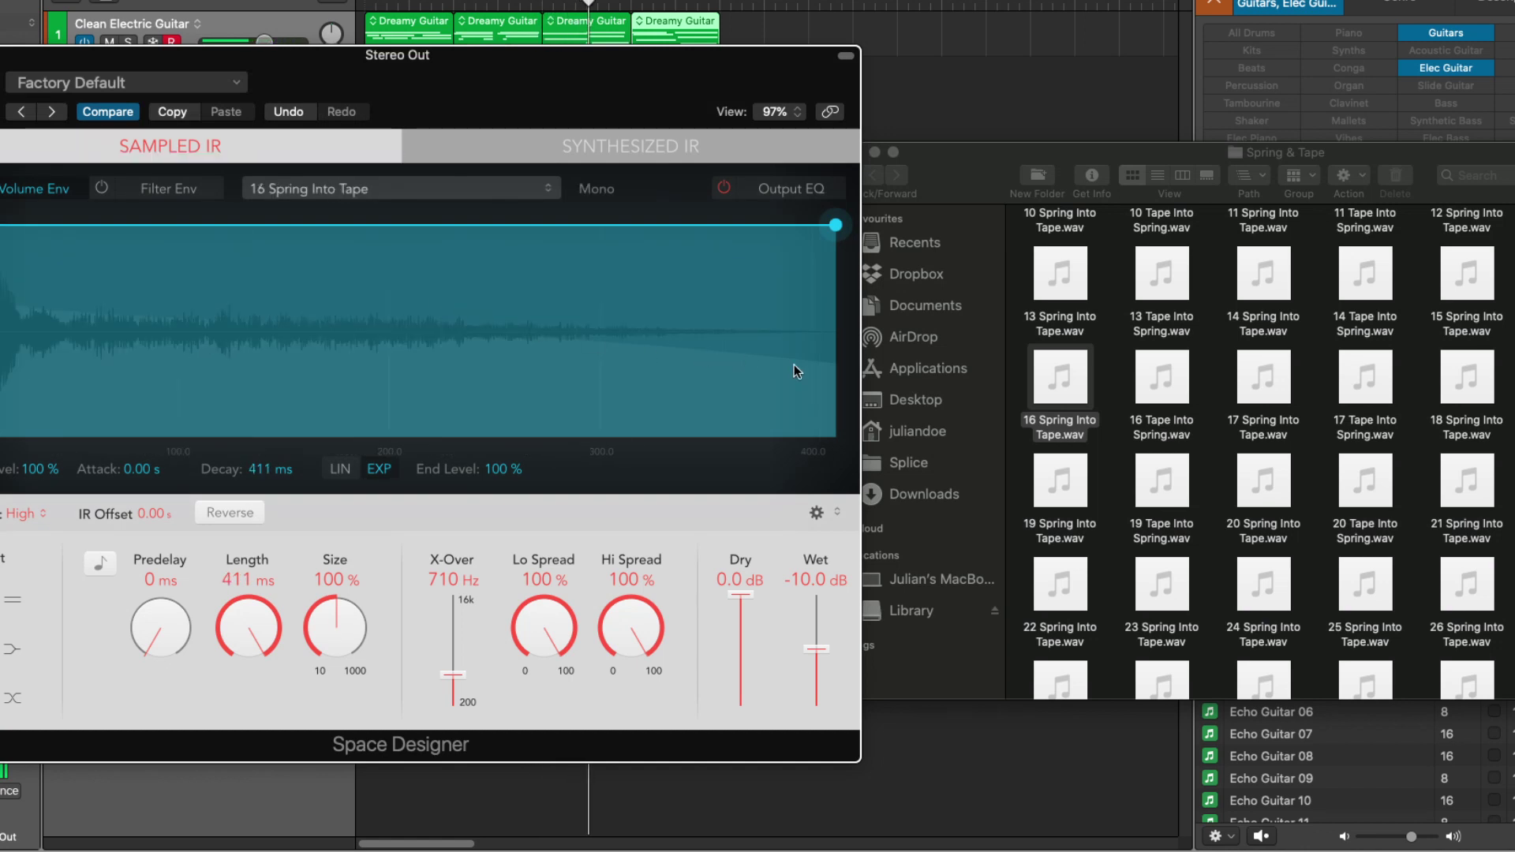
drag(1157, 423, 556, 357)
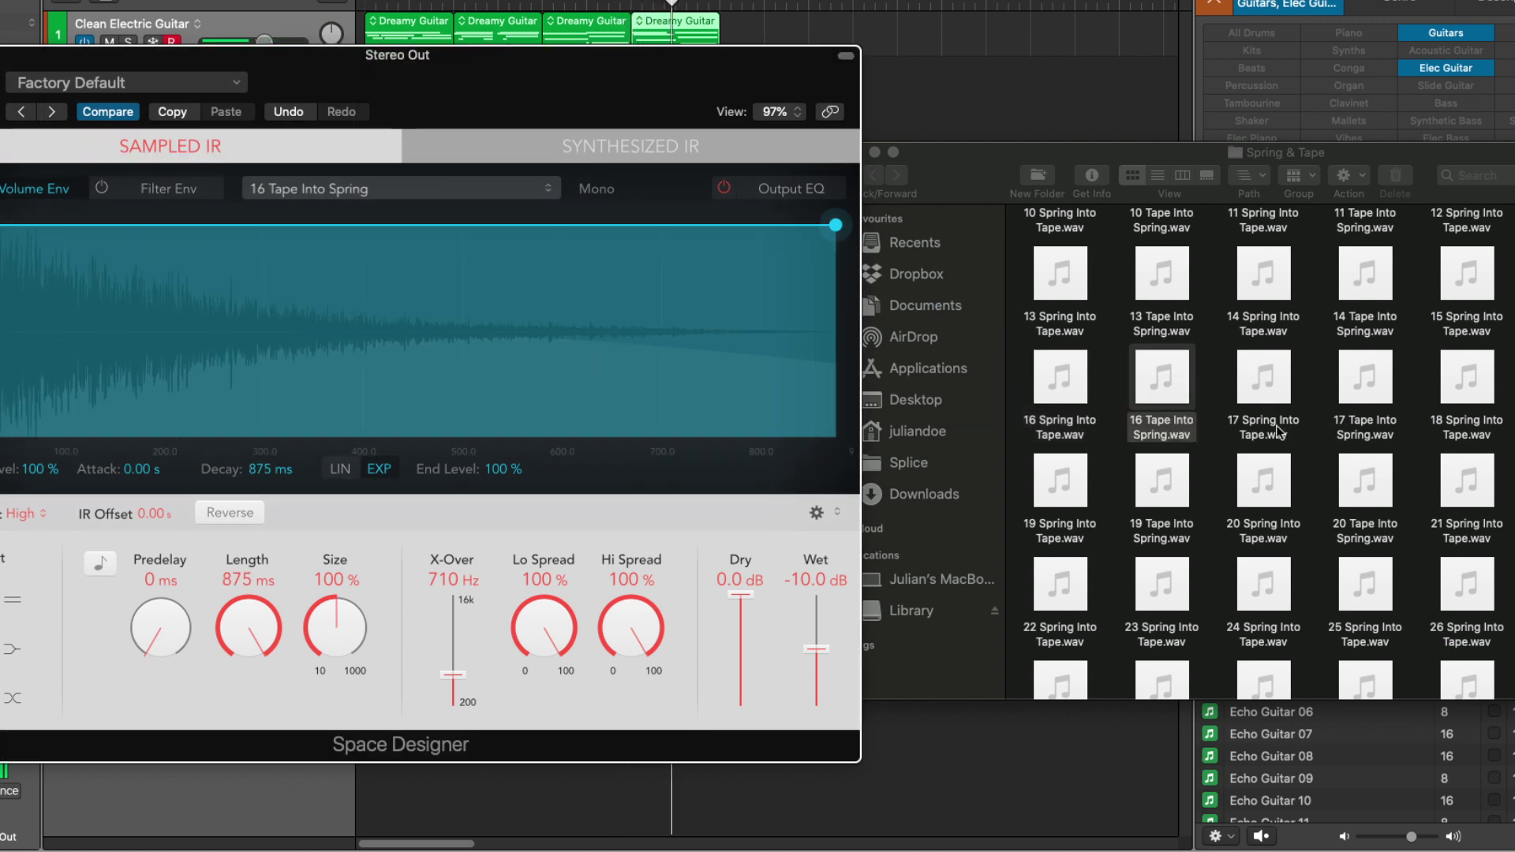
- Audition both versions of samples 17 and 18 as the impulse response, Spring Into Tape before Tape Into Spring
drag(1258, 415, 656, 341)
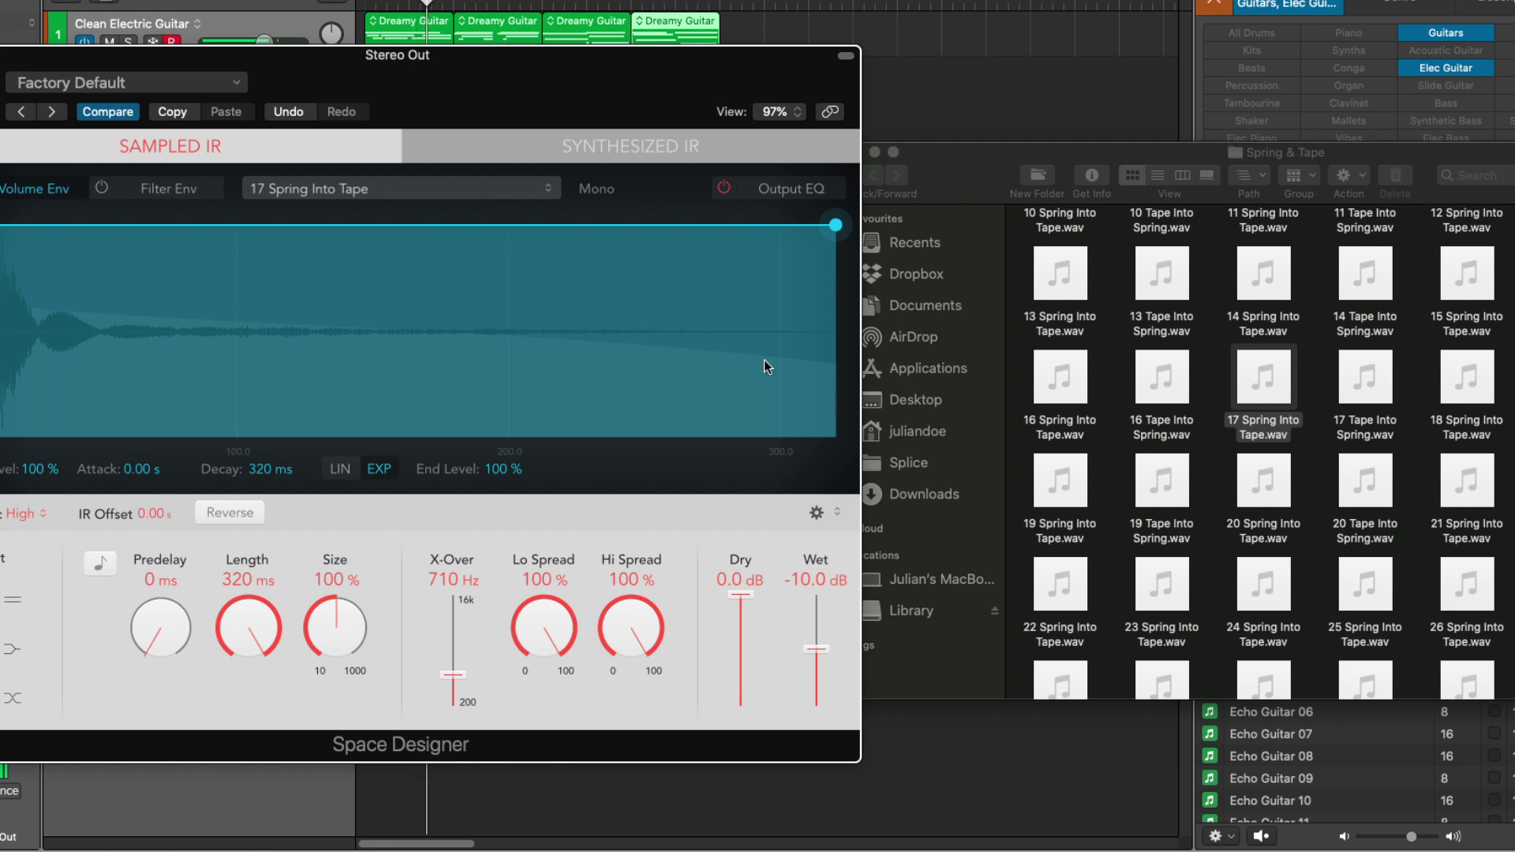
drag(1364, 379, 703, 376)
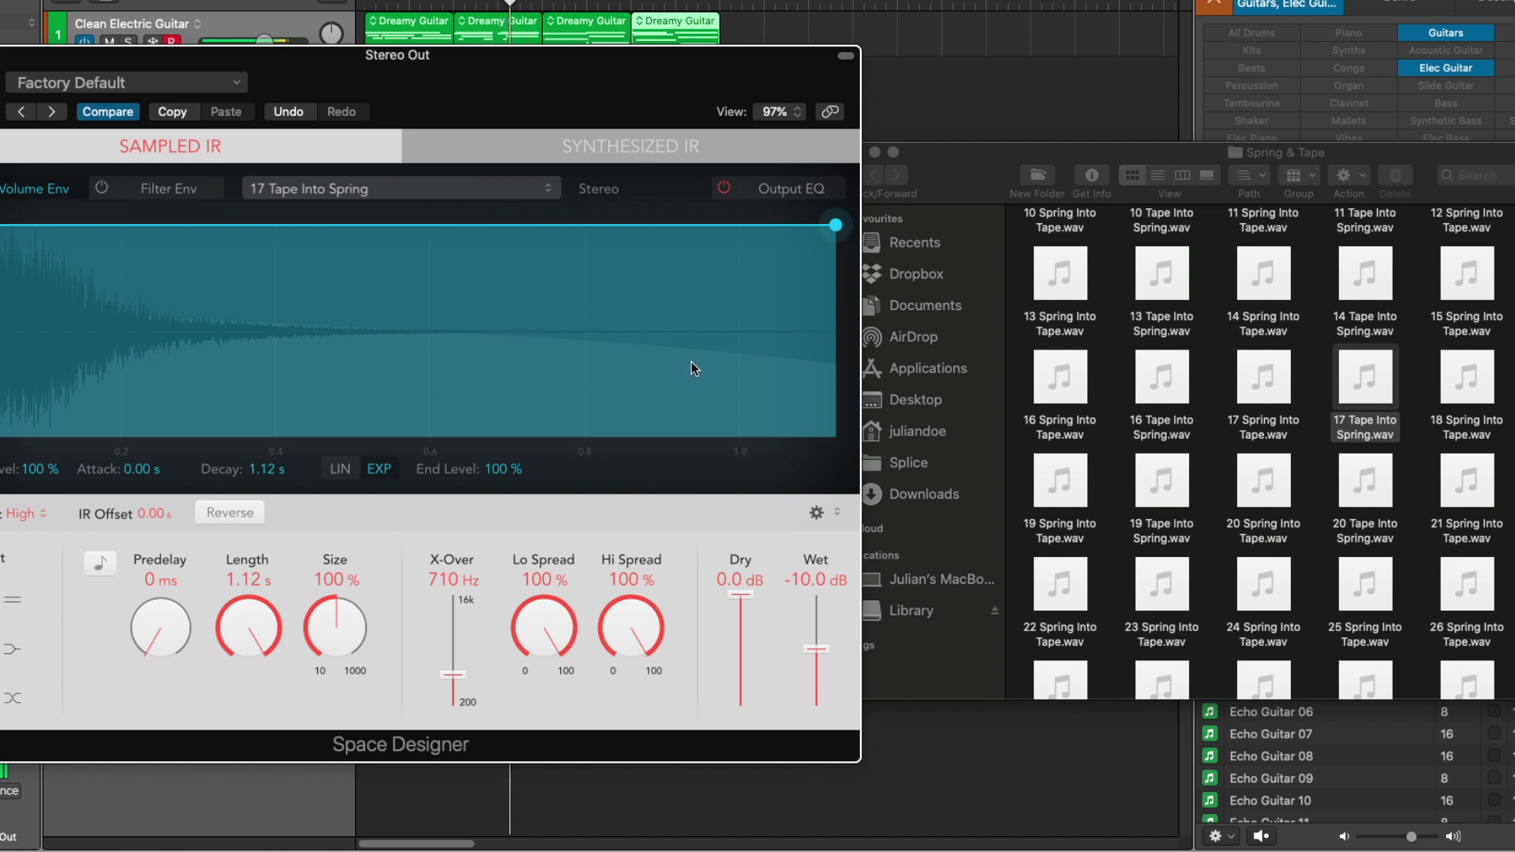
drag(1456, 419, 650, 418)
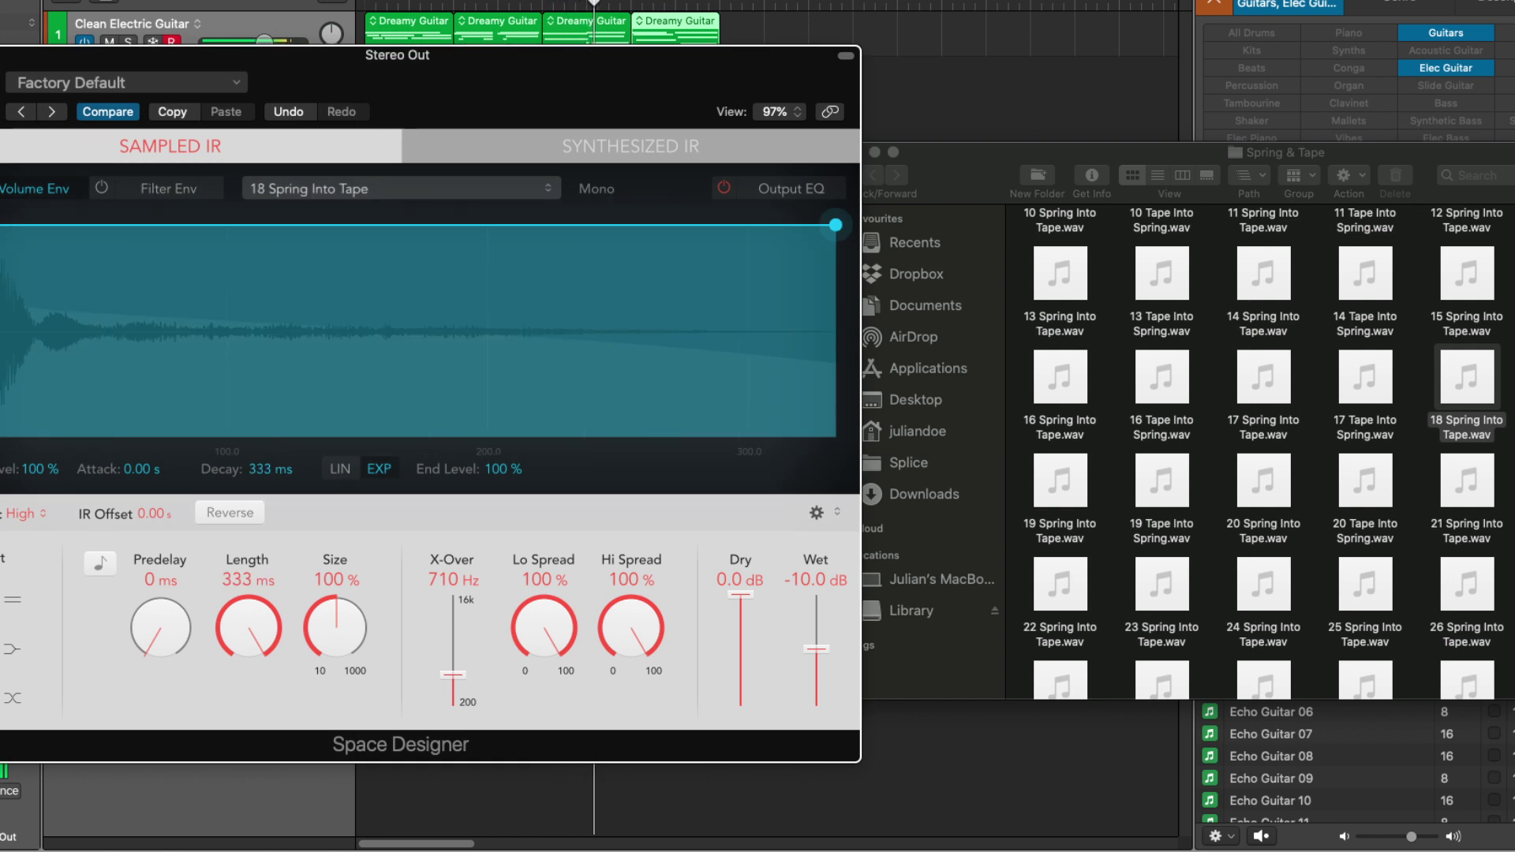
drag(1466, 377, 557, 341)
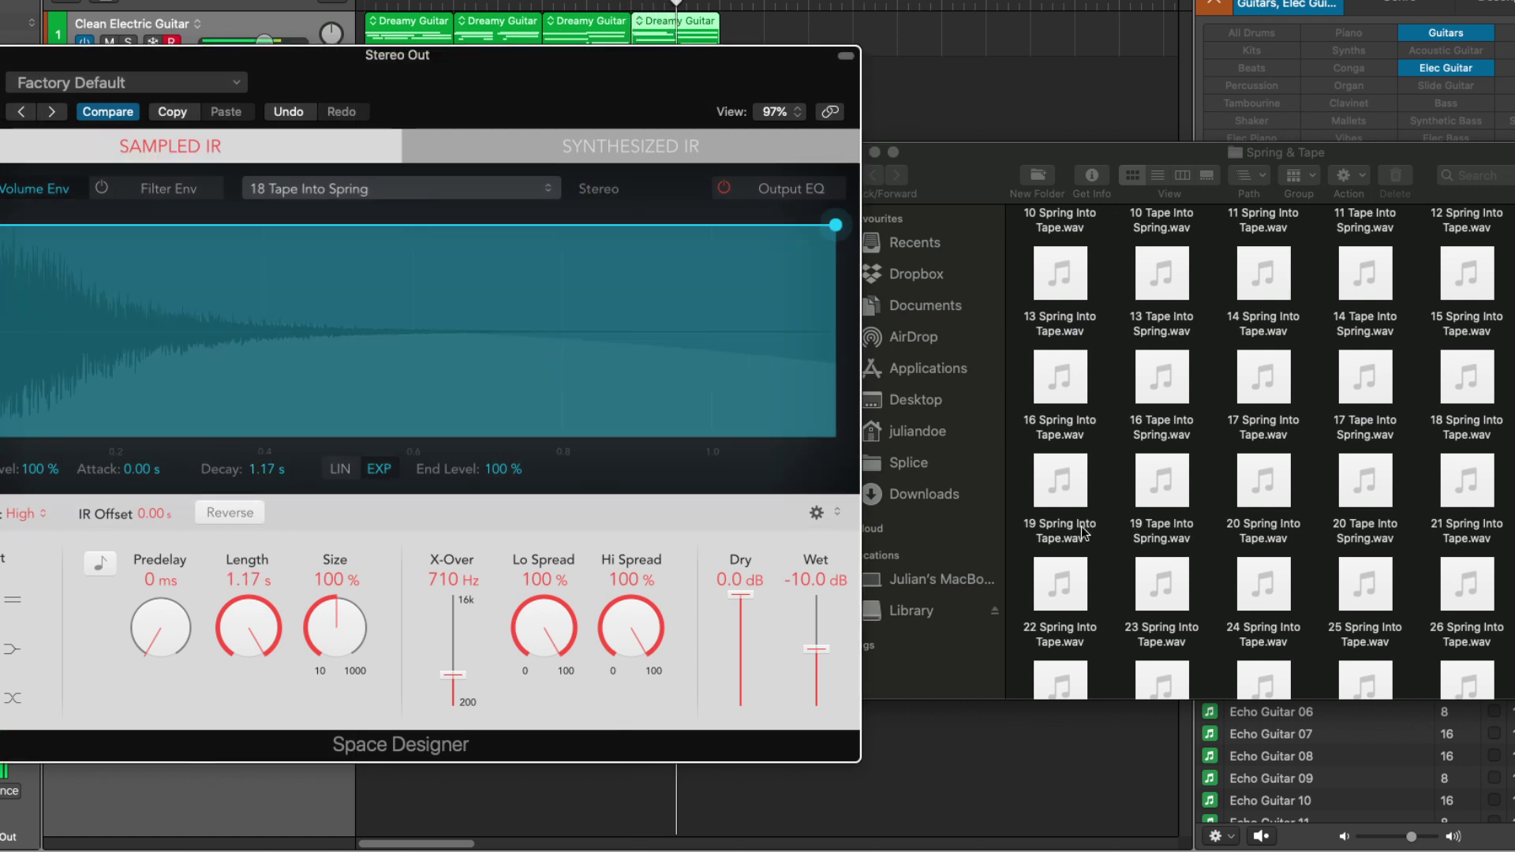
- Load samples 19, 20 and 21 in turn as the impulse response, each as Spring Into Tape and then Tape Into Spring
drag(1061, 528, 637, 361)
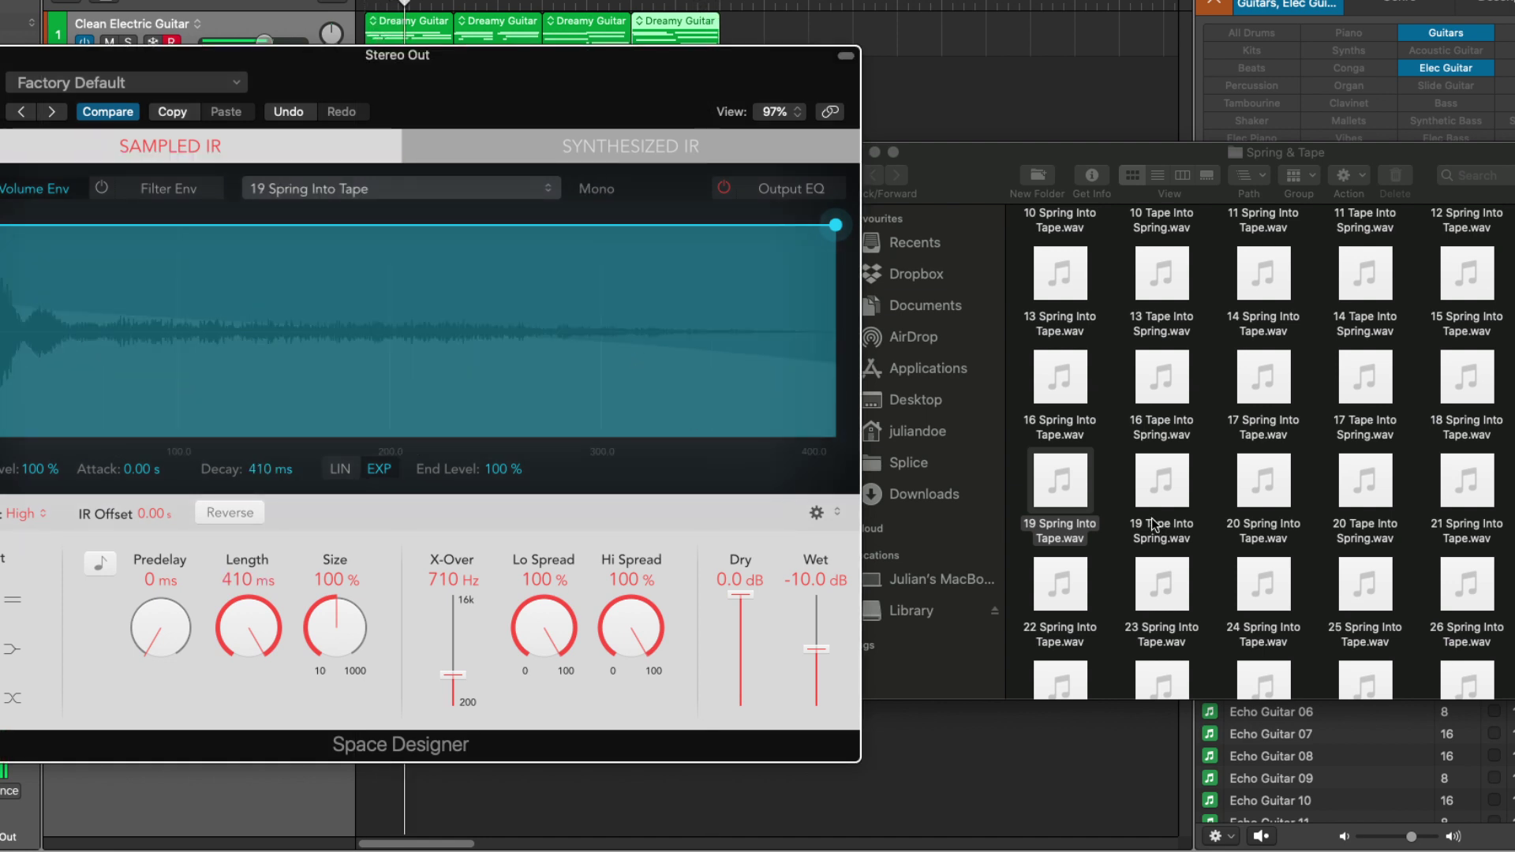
drag(1158, 530, 699, 350)
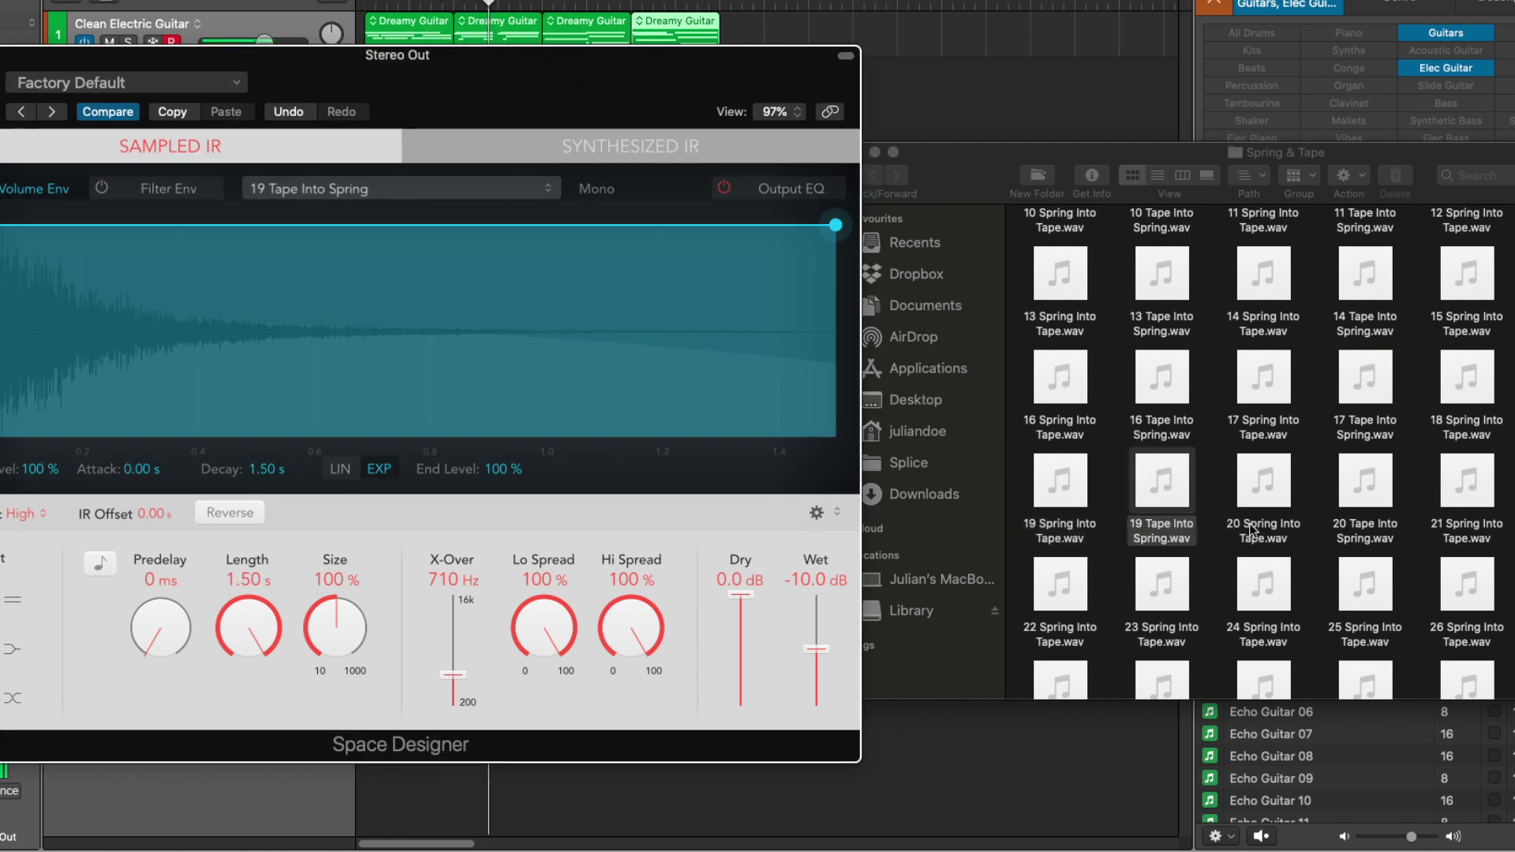
drag(1255, 527, 490, 328)
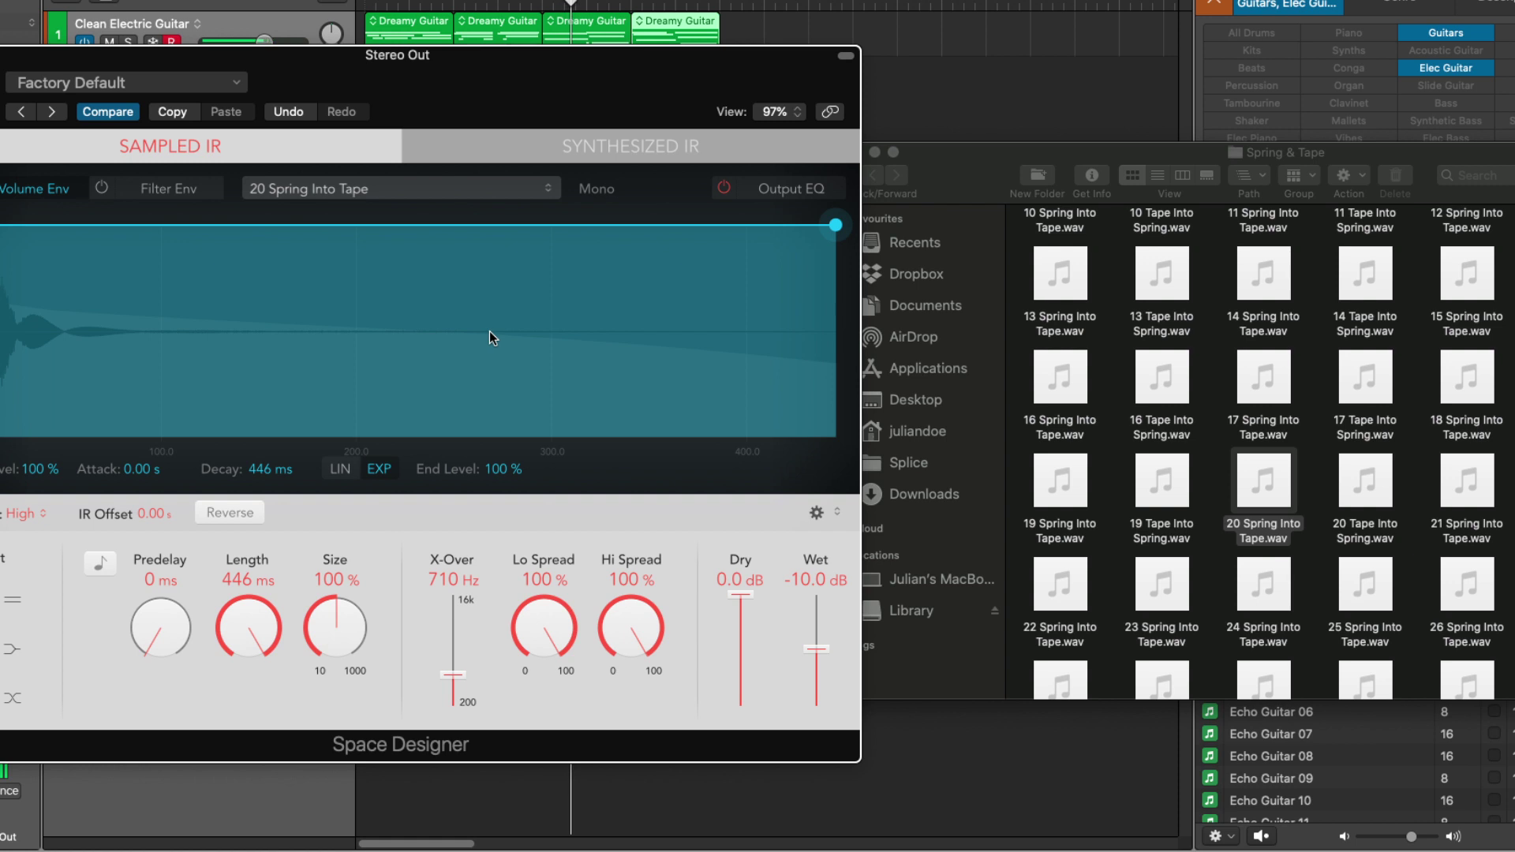
drag(1363, 509, 485, 320)
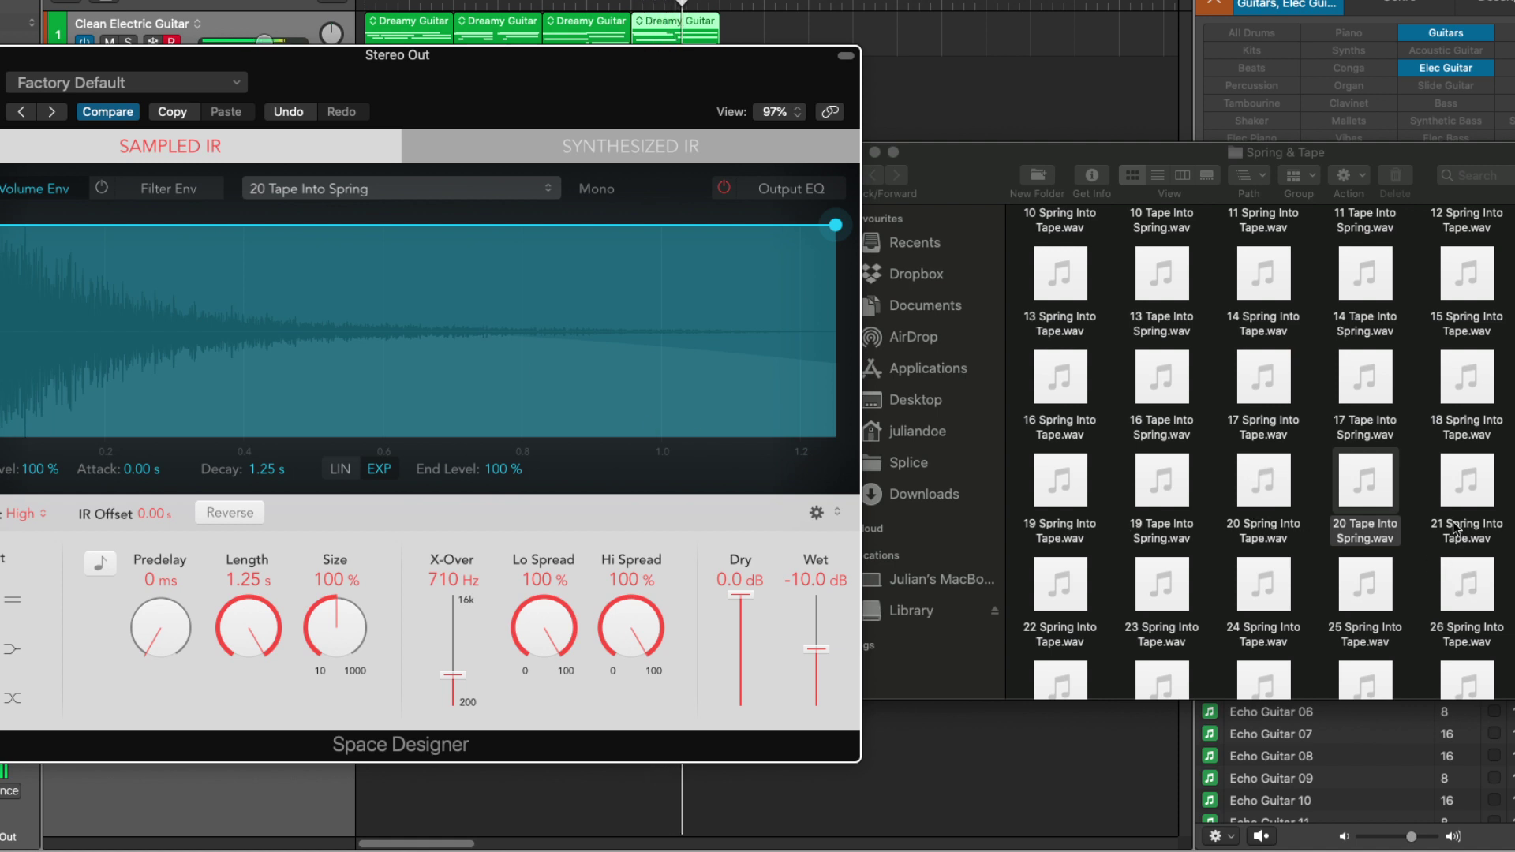
drag(1452, 530, 622, 353)
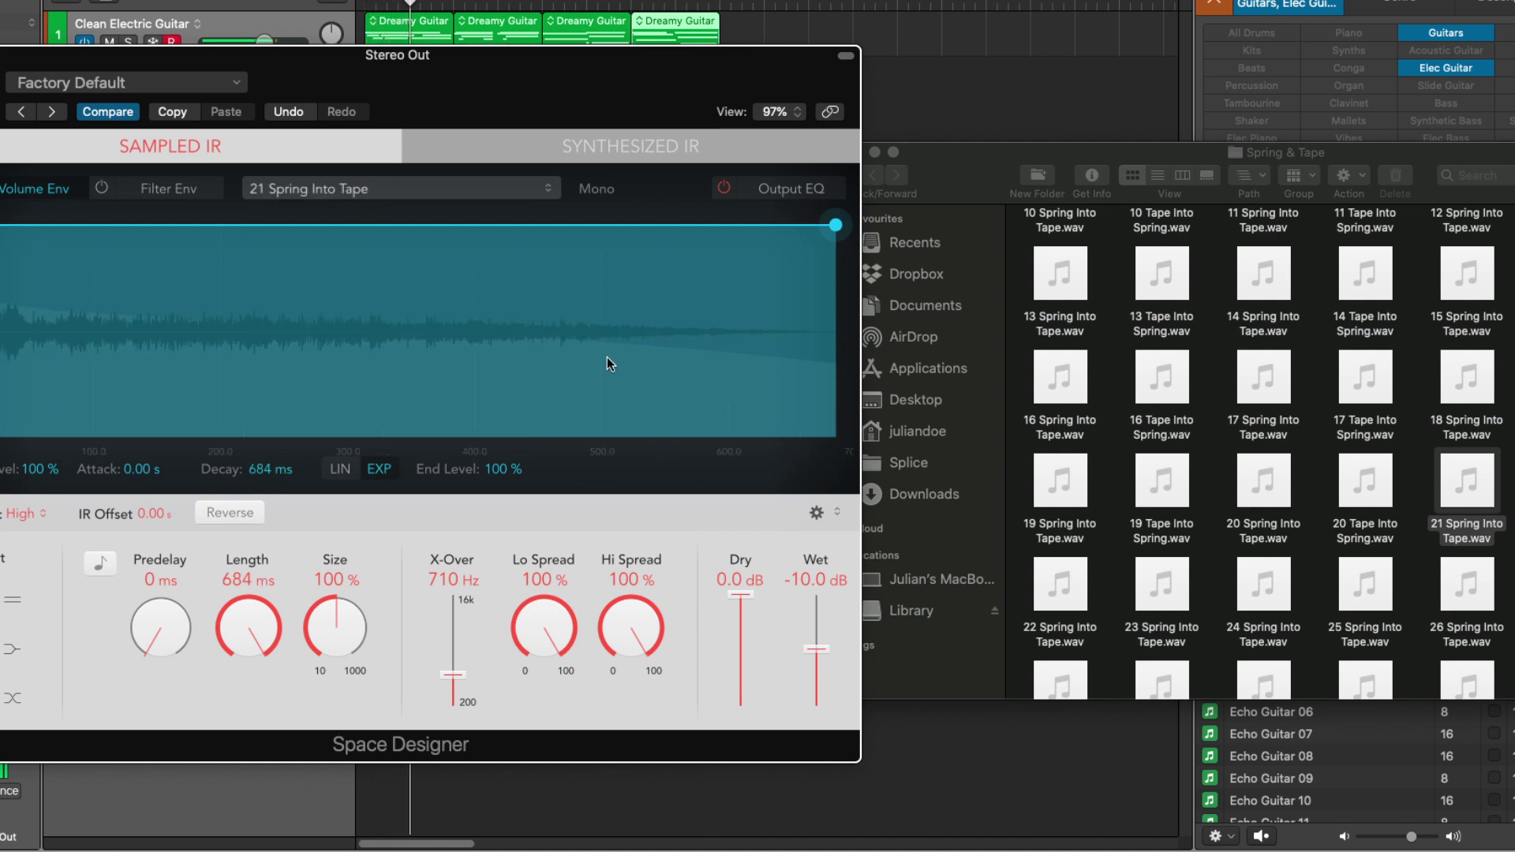
drag(1466, 489, 483, 333)
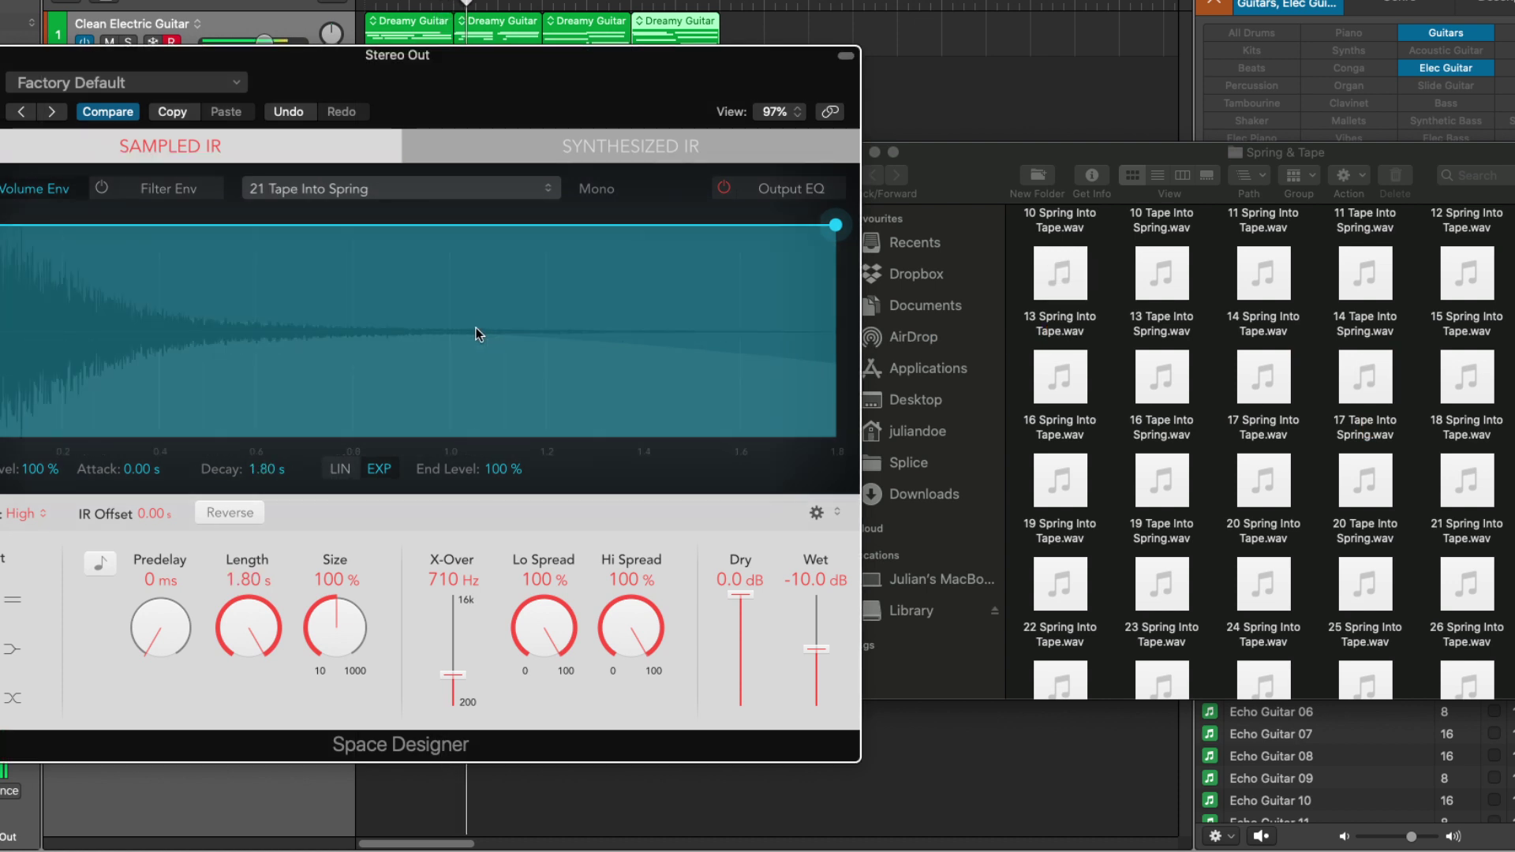
- Load 22 Spring Into Tape, 23 Spring Into Tape and 24 Spring Into Tape in turn as the impulse response
scroll(1200, 499, down, 5)
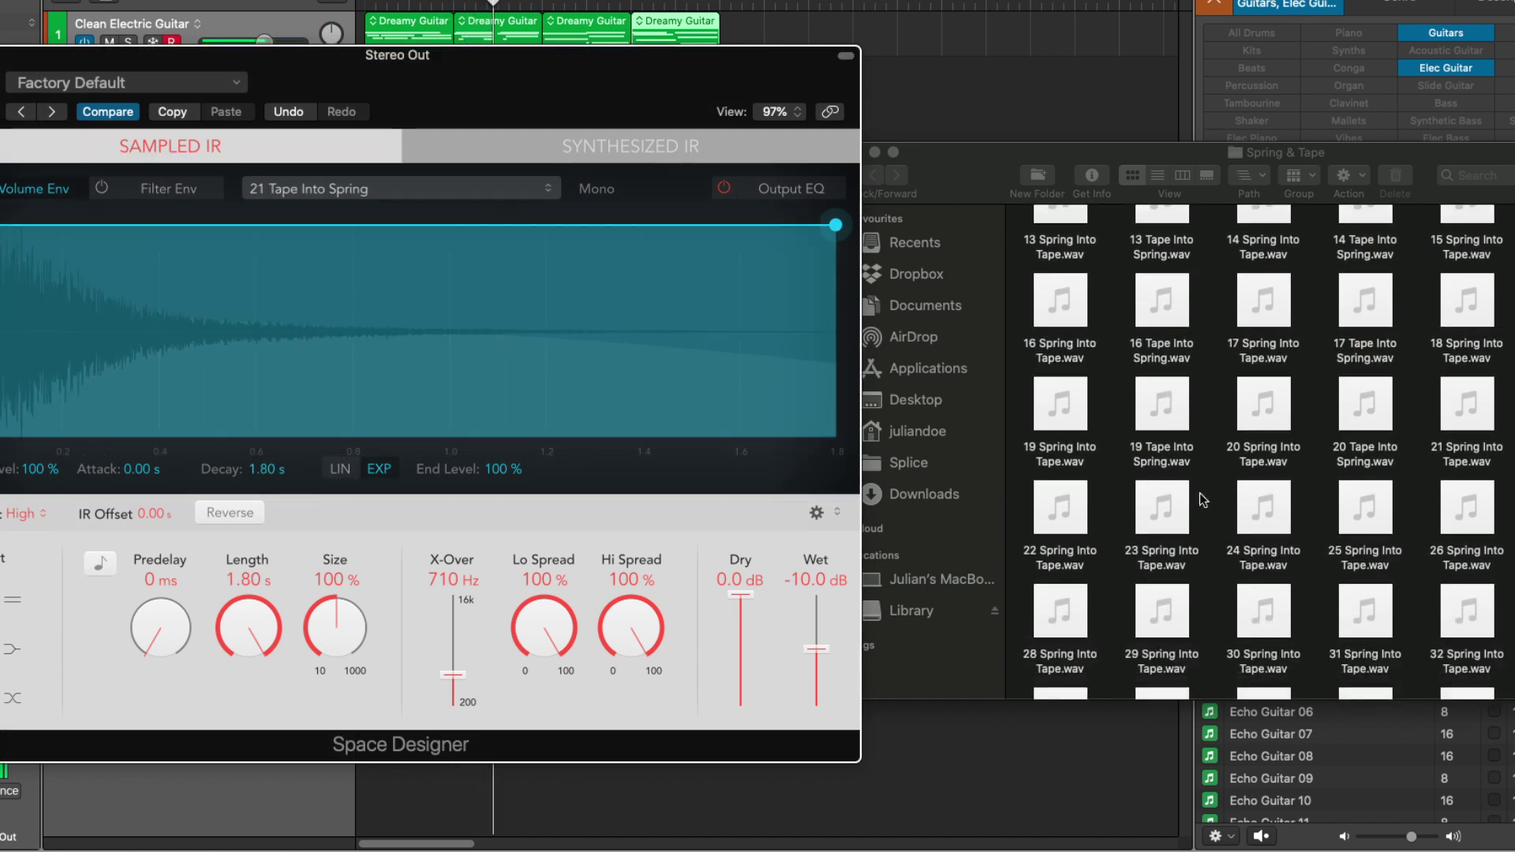
scroll(1200, 499, down, 3)
click(1059, 345)
drag(1059, 340, 476, 348)
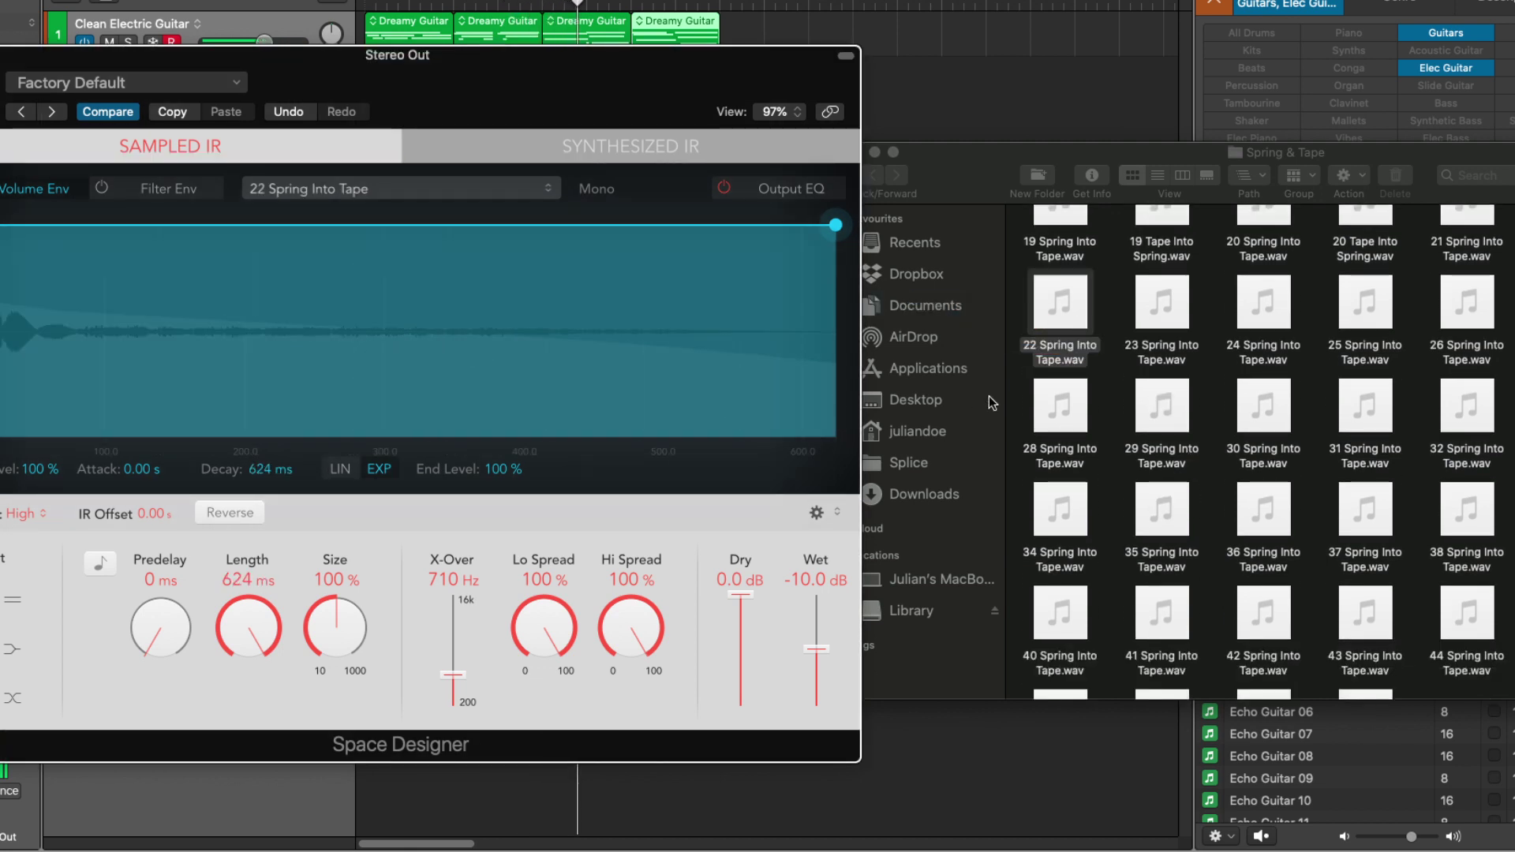
click(1132, 340)
drag(1132, 340, 565, 363)
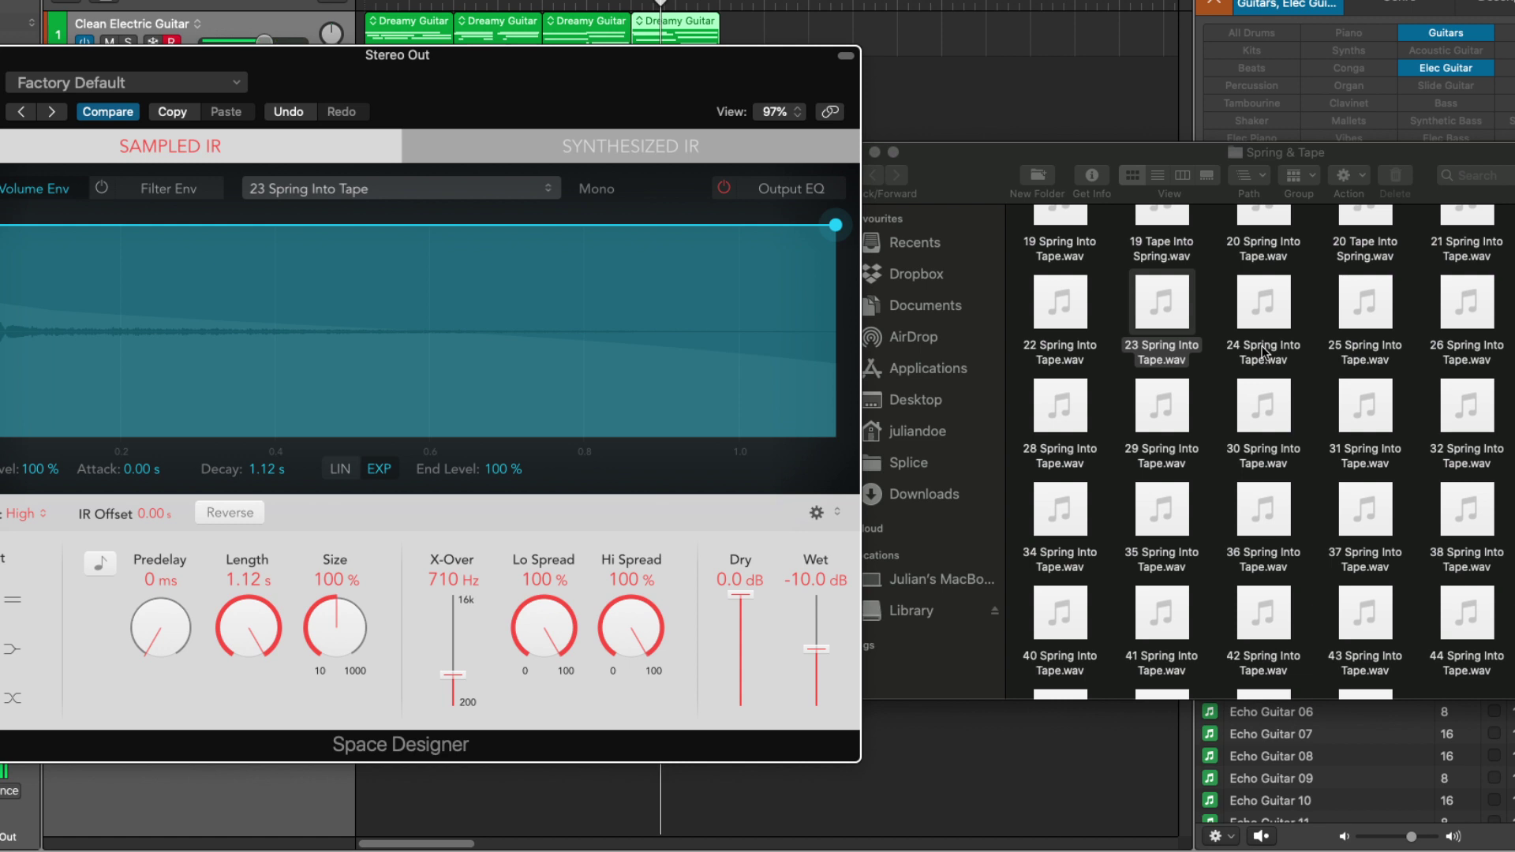
drag(1265, 353, 658, 377)
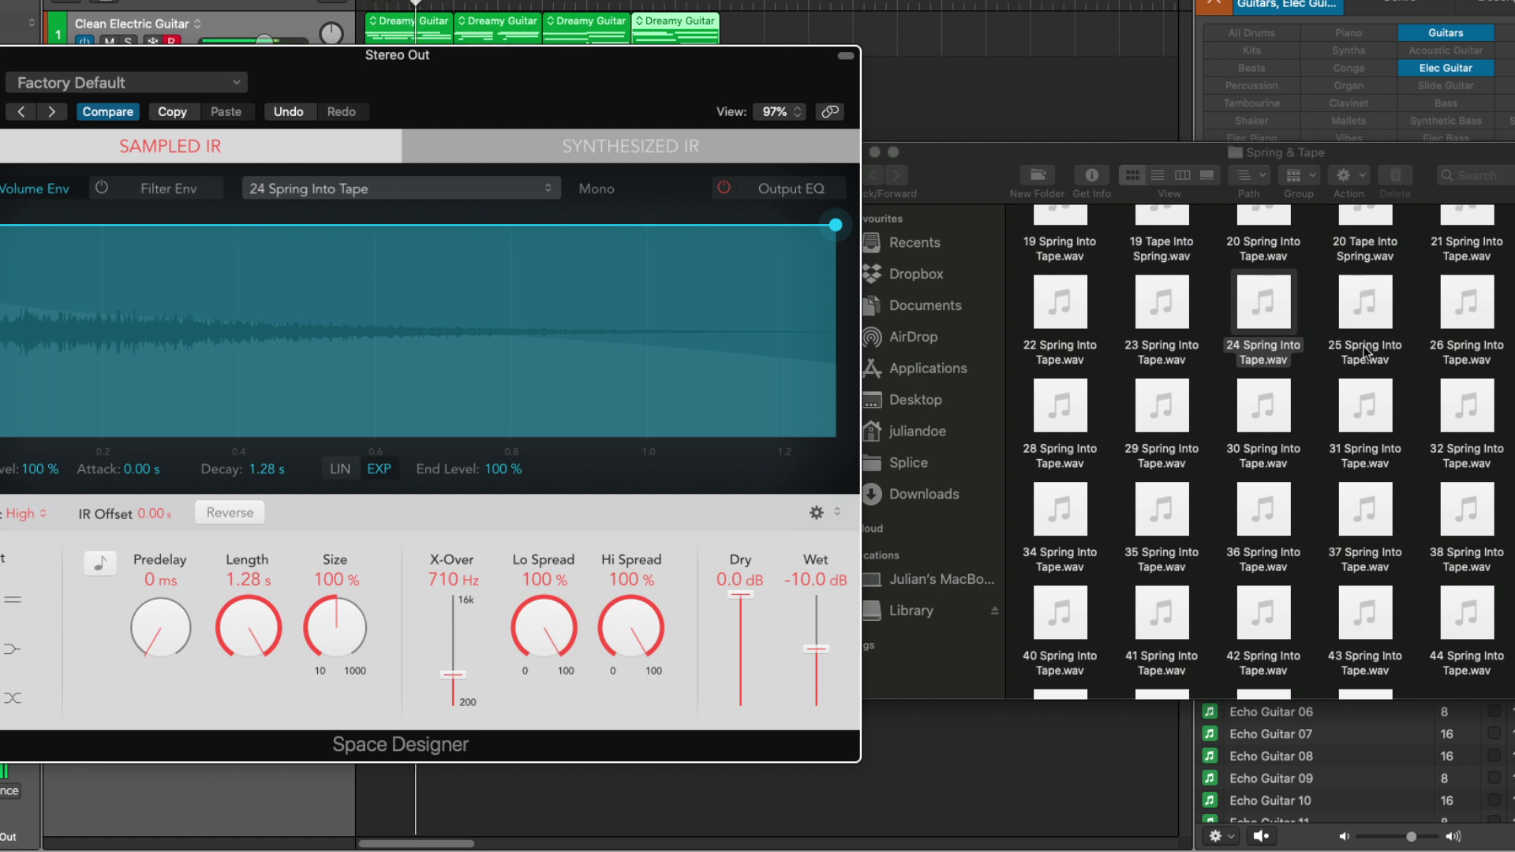
- Audition the Spring Into Tape samples 25, 26, 27, 28 and 29 one after another as the impulse response
drag(1363, 353, 492, 331)
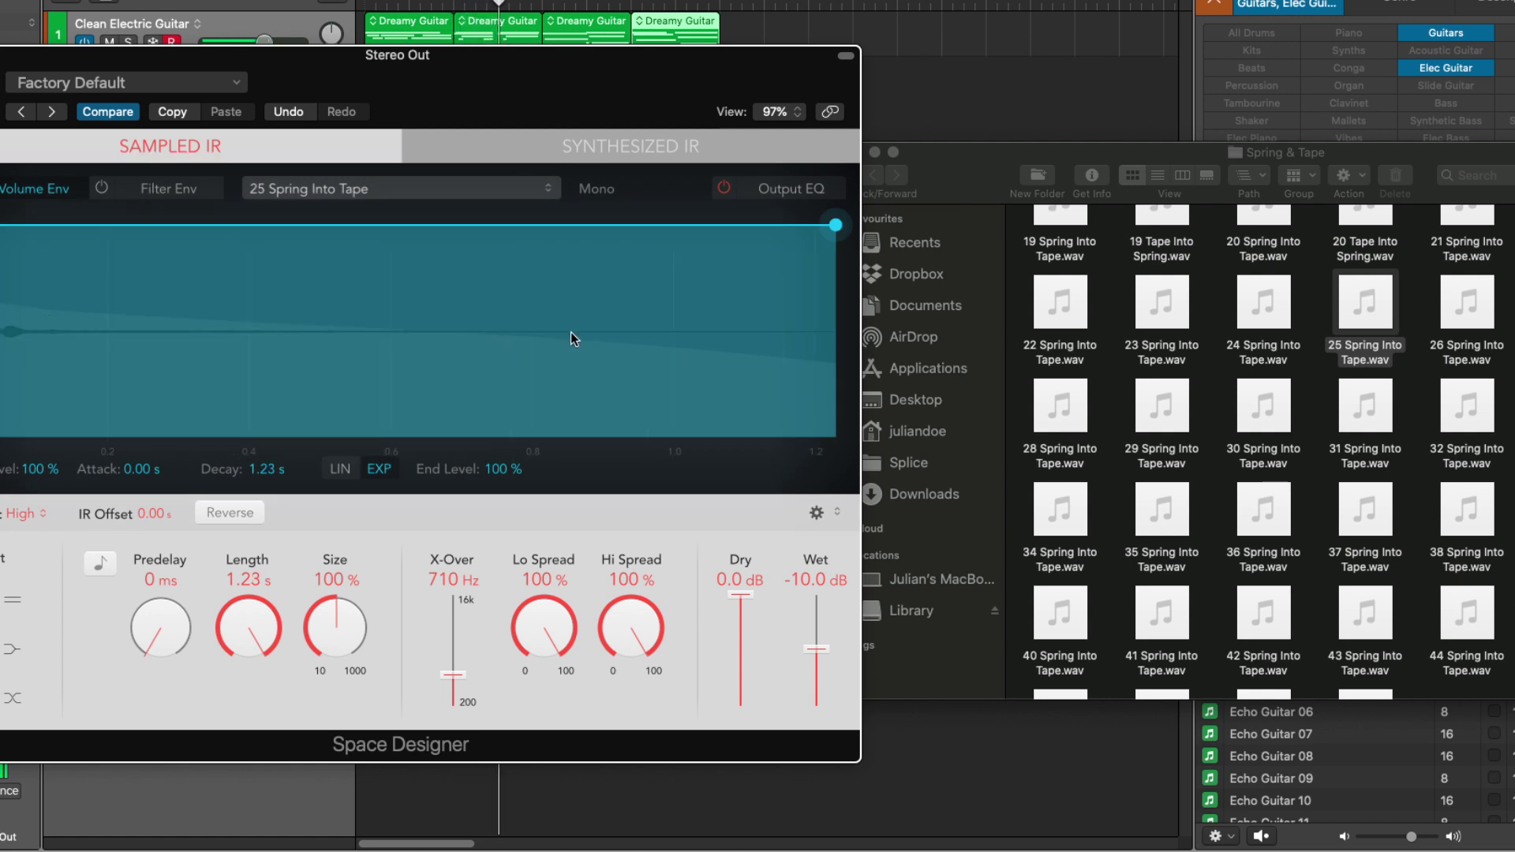
drag(1466, 304, 541, 314)
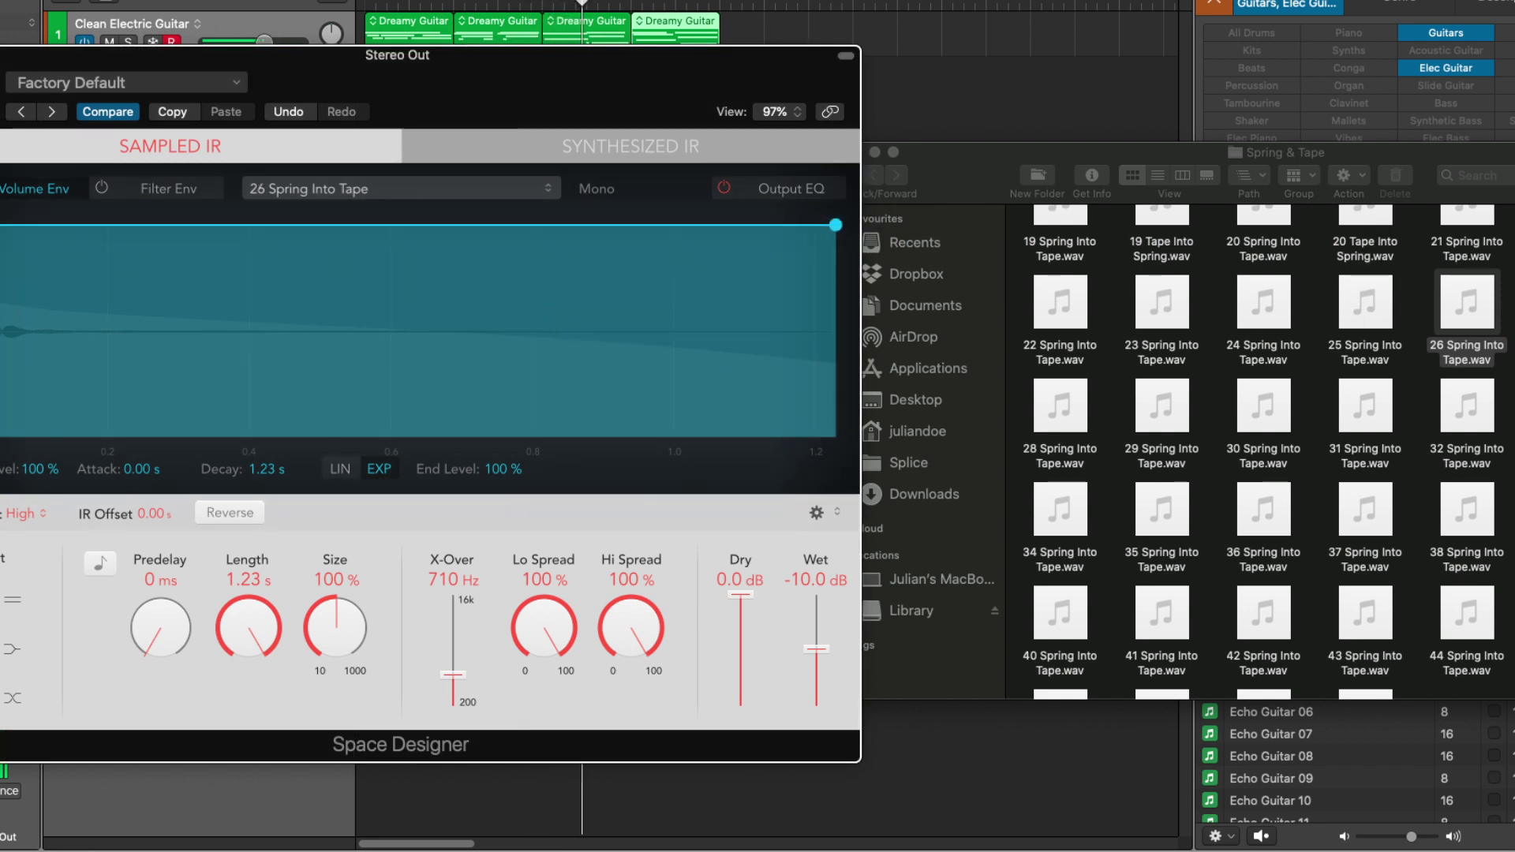
drag(1466, 308, 608, 325)
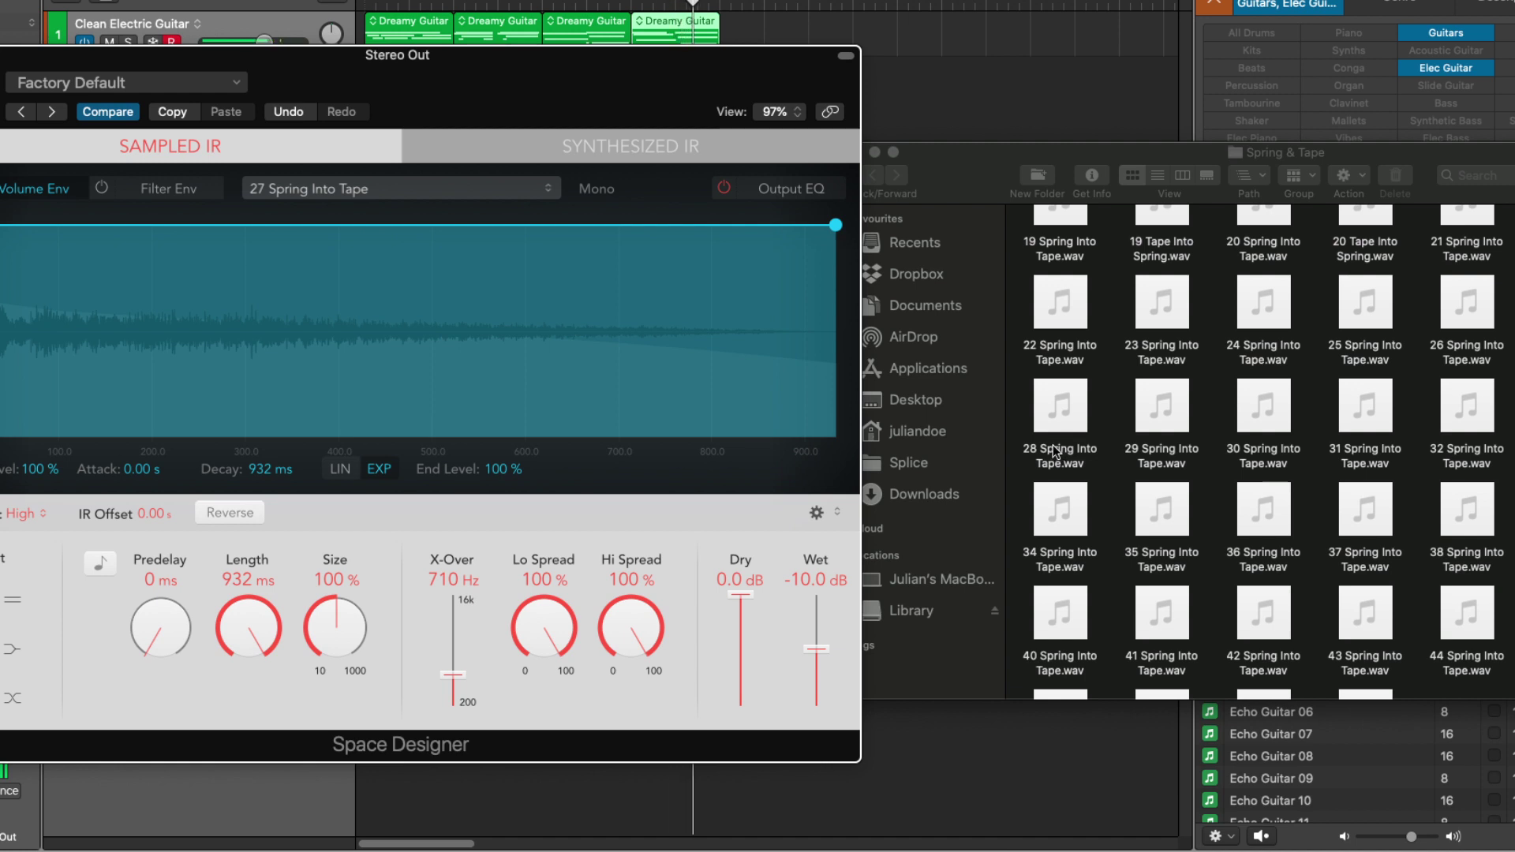
drag(1053, 450, 530, 336)
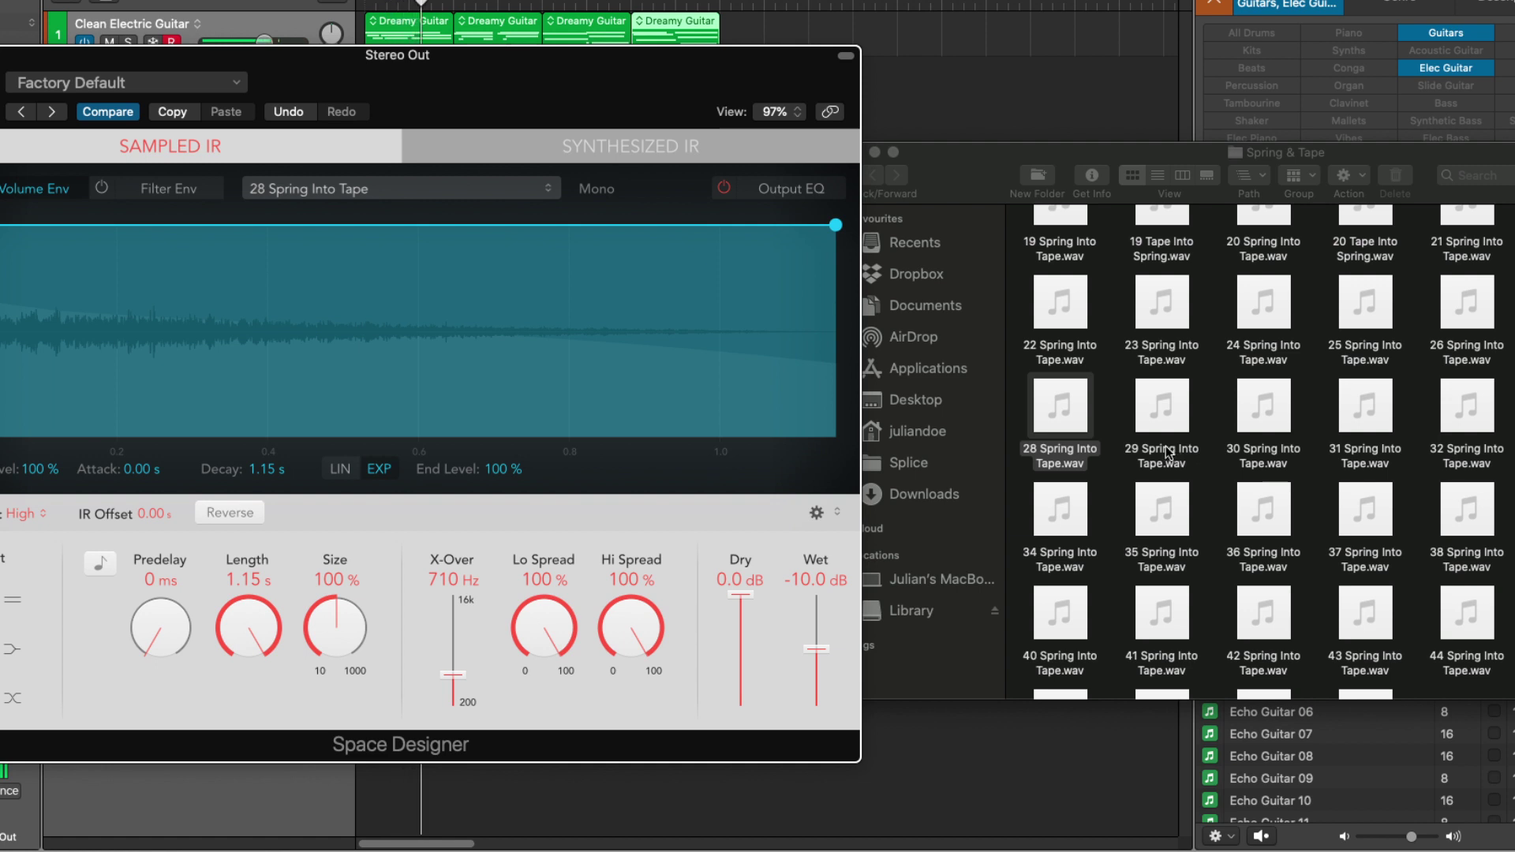
drag(1167, 453, 527, 369)
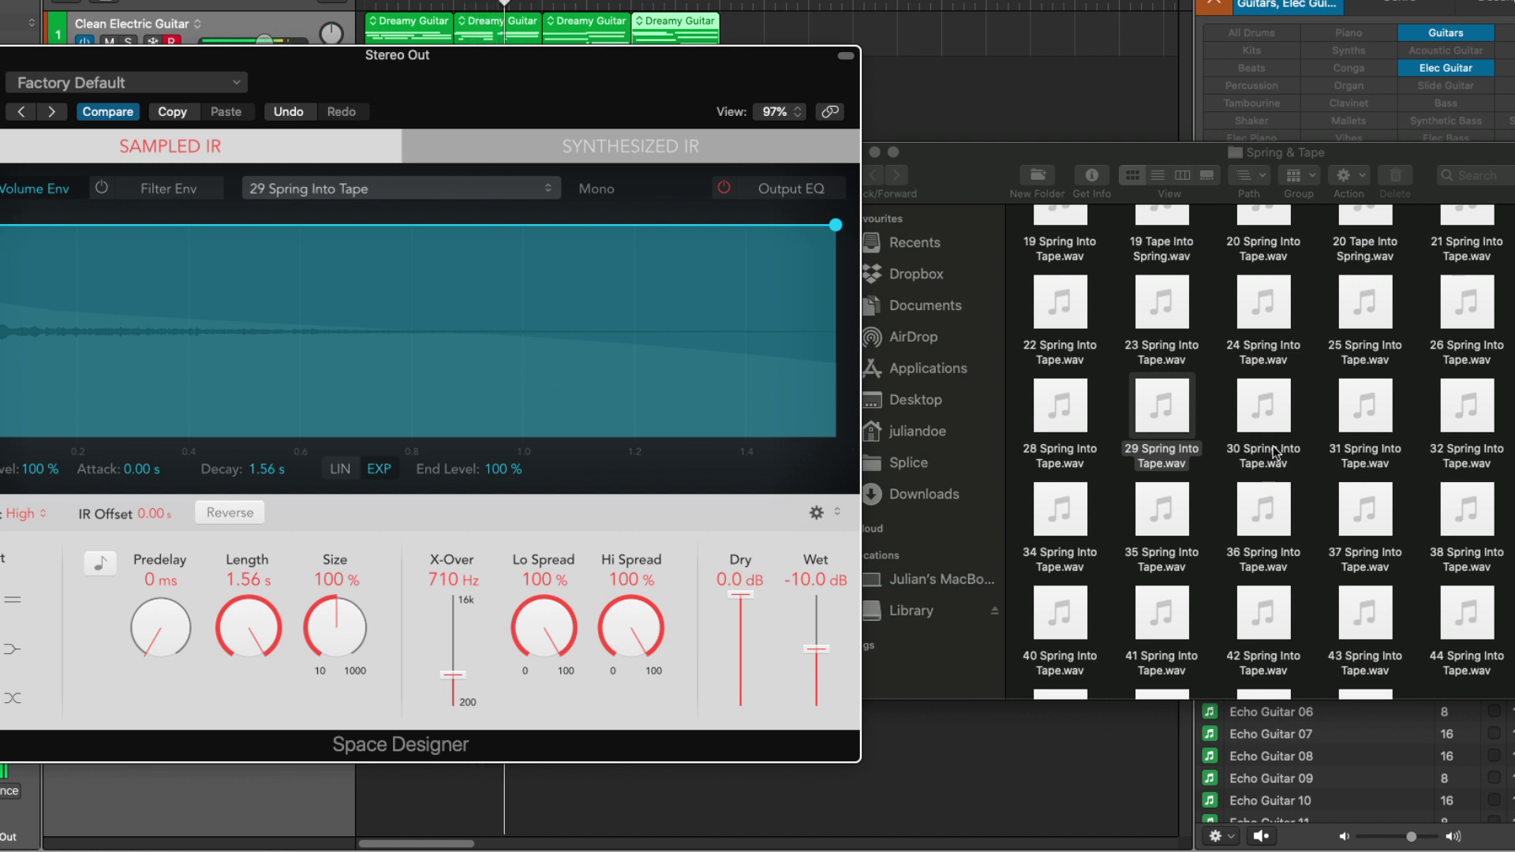
- Load the Spring Into Tape samples 30, 31, 32 and 33 in turn as the impulse response
drag(1272, 453, 631, 341)
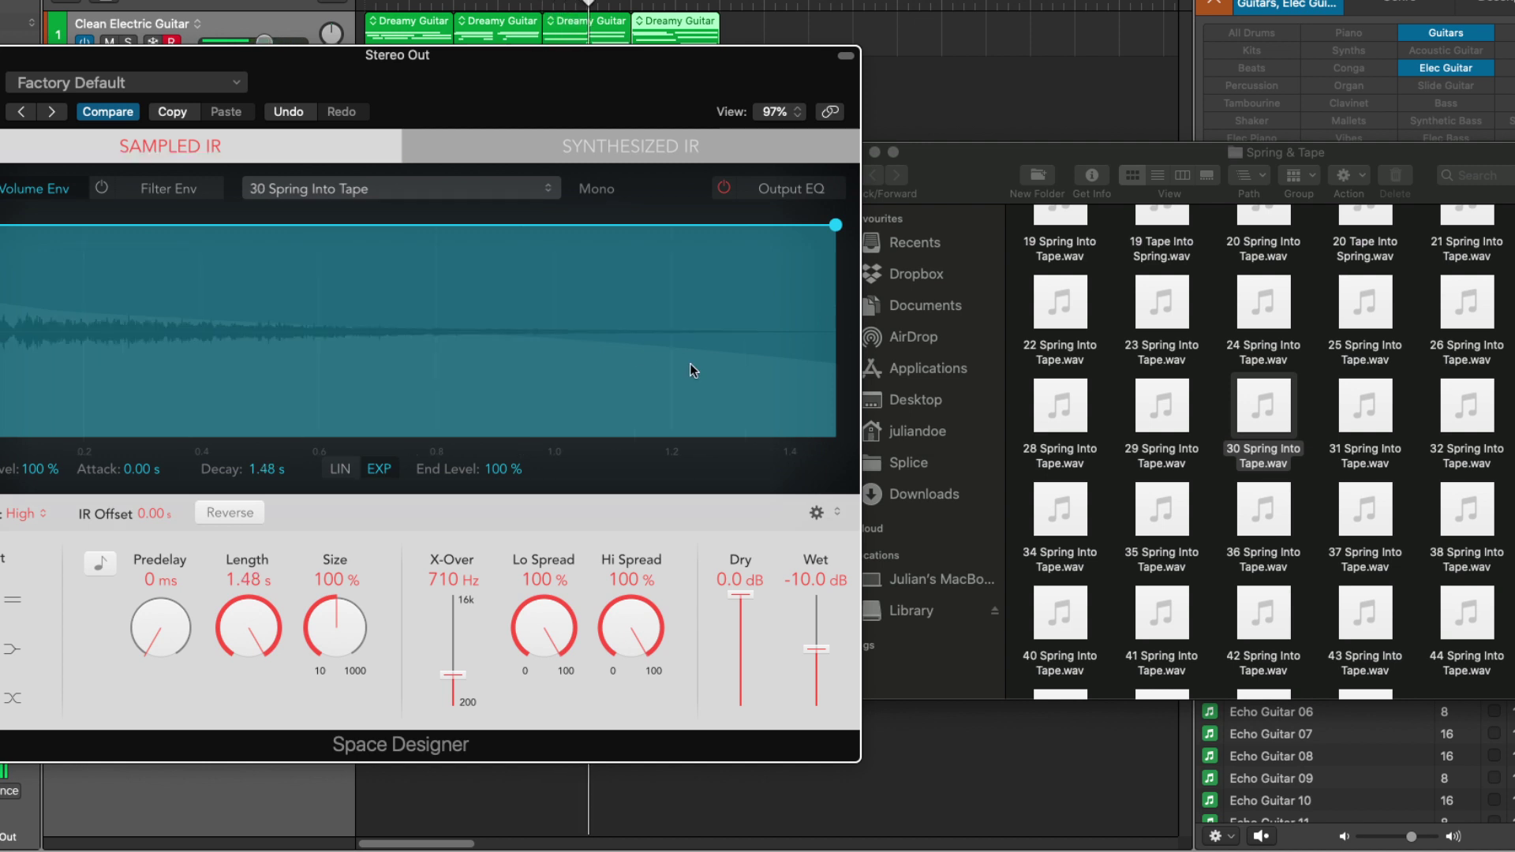
drag(1359, 458, 590, 399)
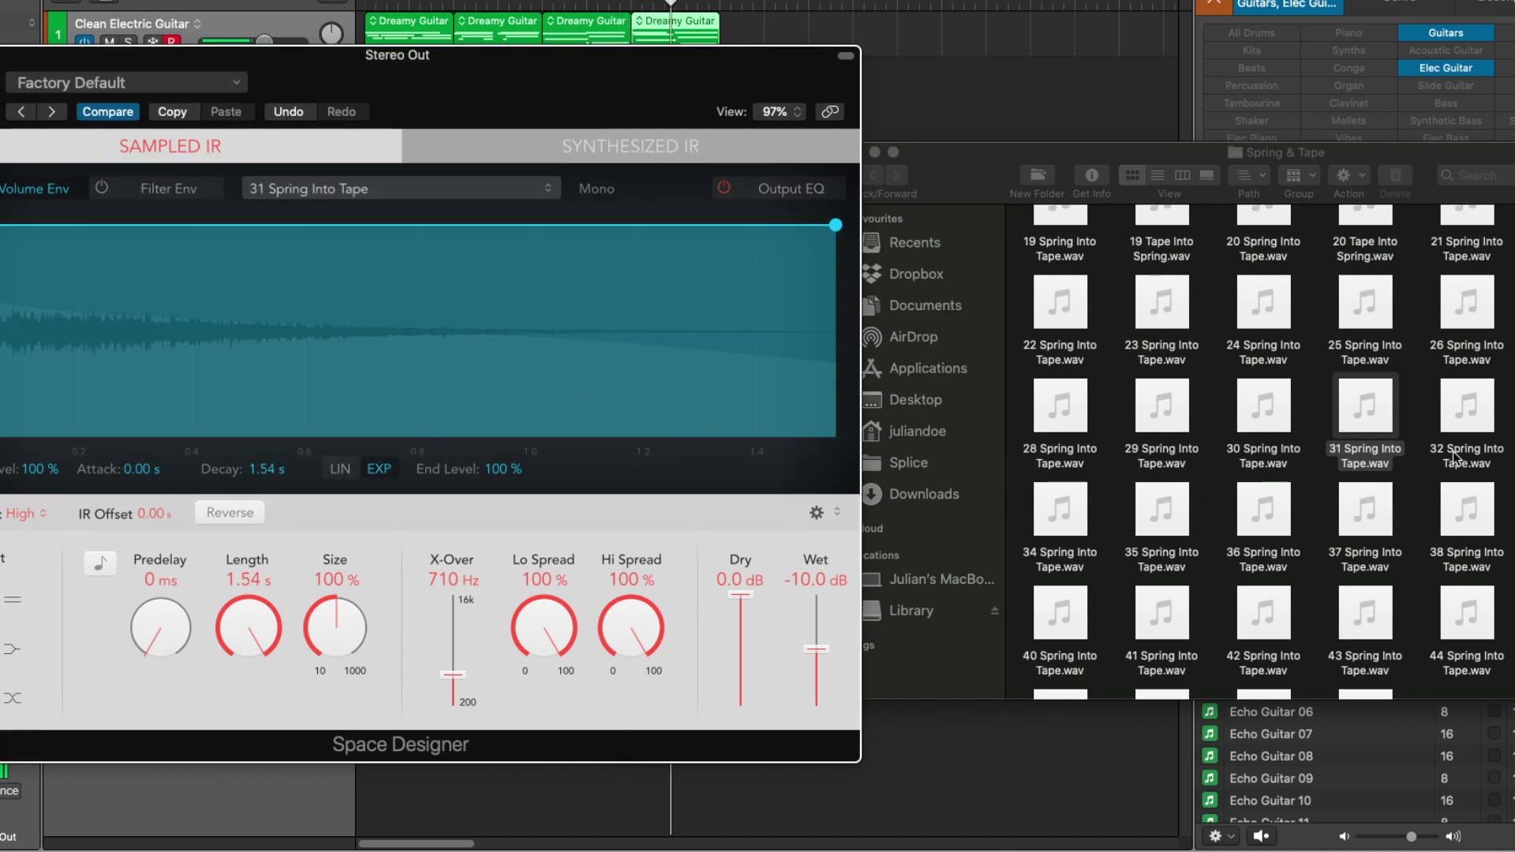
drag(1454, 457, 424, 336)
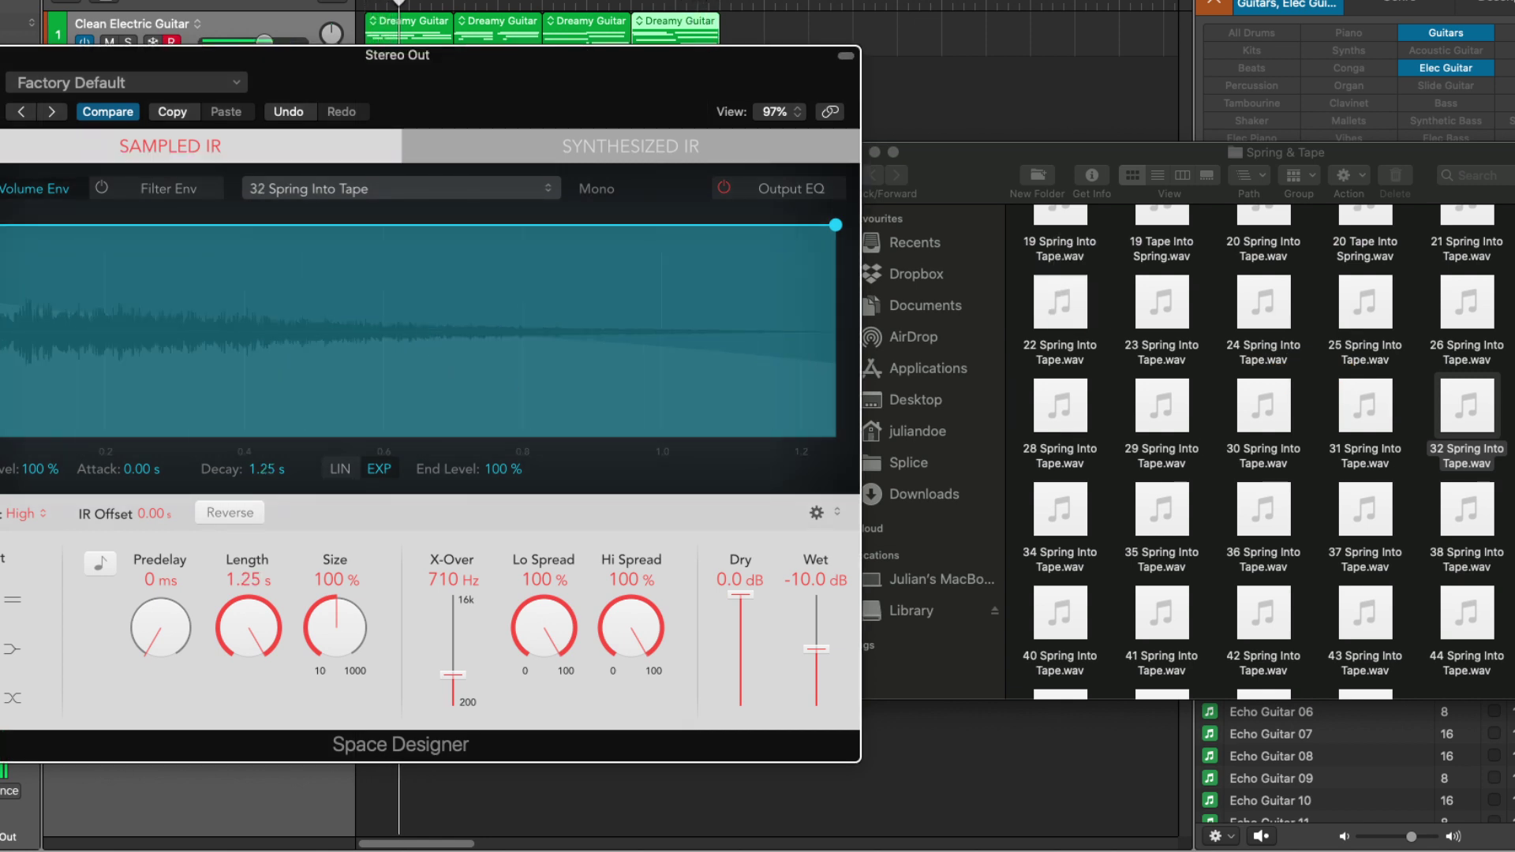
drag(1412, 307, 453, 338)
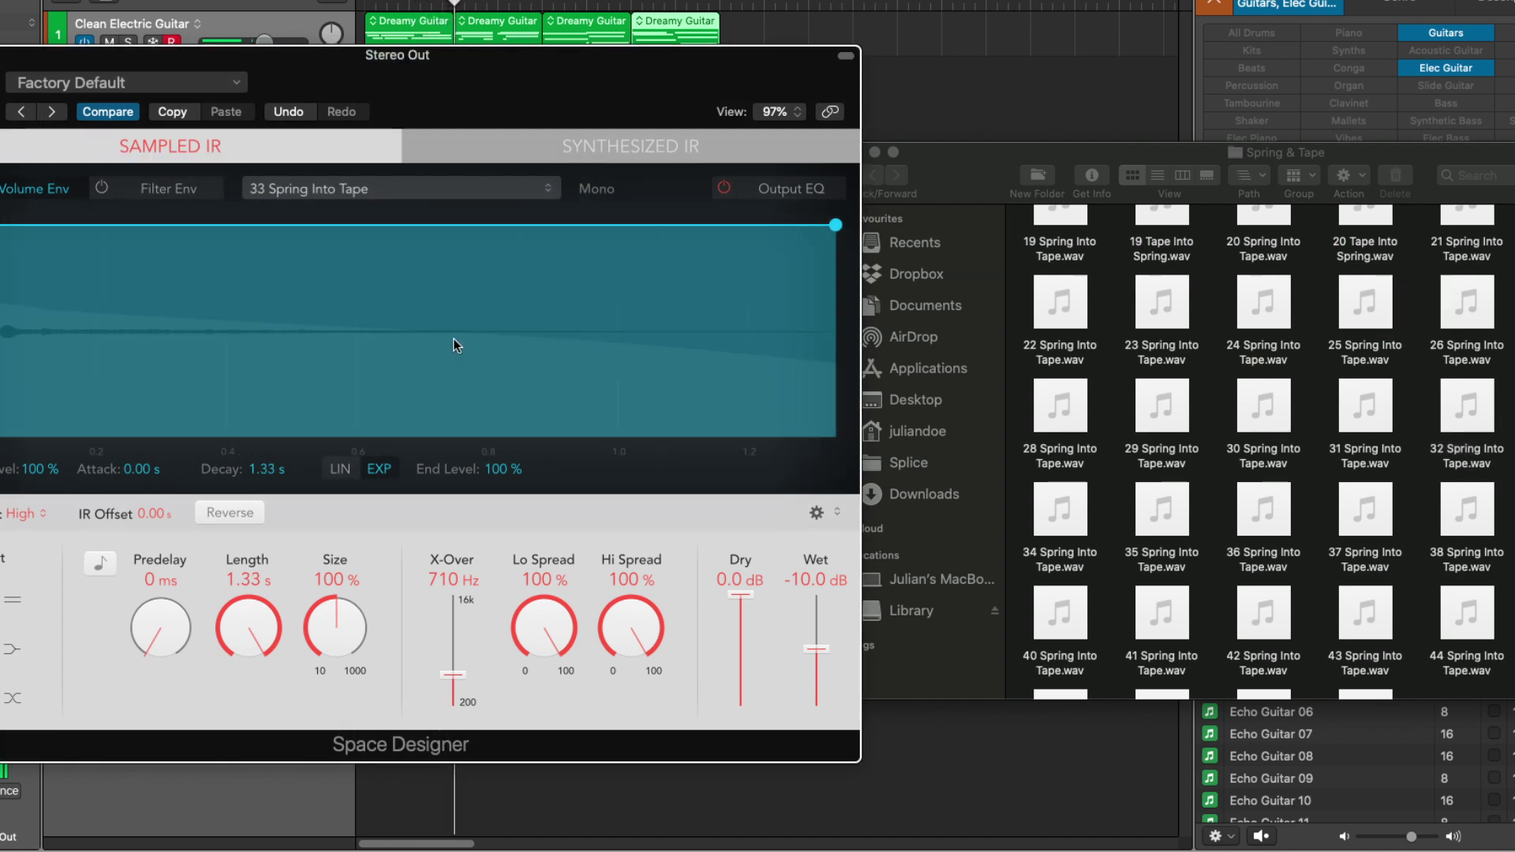
- Load 34 Spring Into Tape, 35 Spring Into Tape and 36 Spring Into Tape one after another as the impulse response
scroll(1086, 367, down, 2)
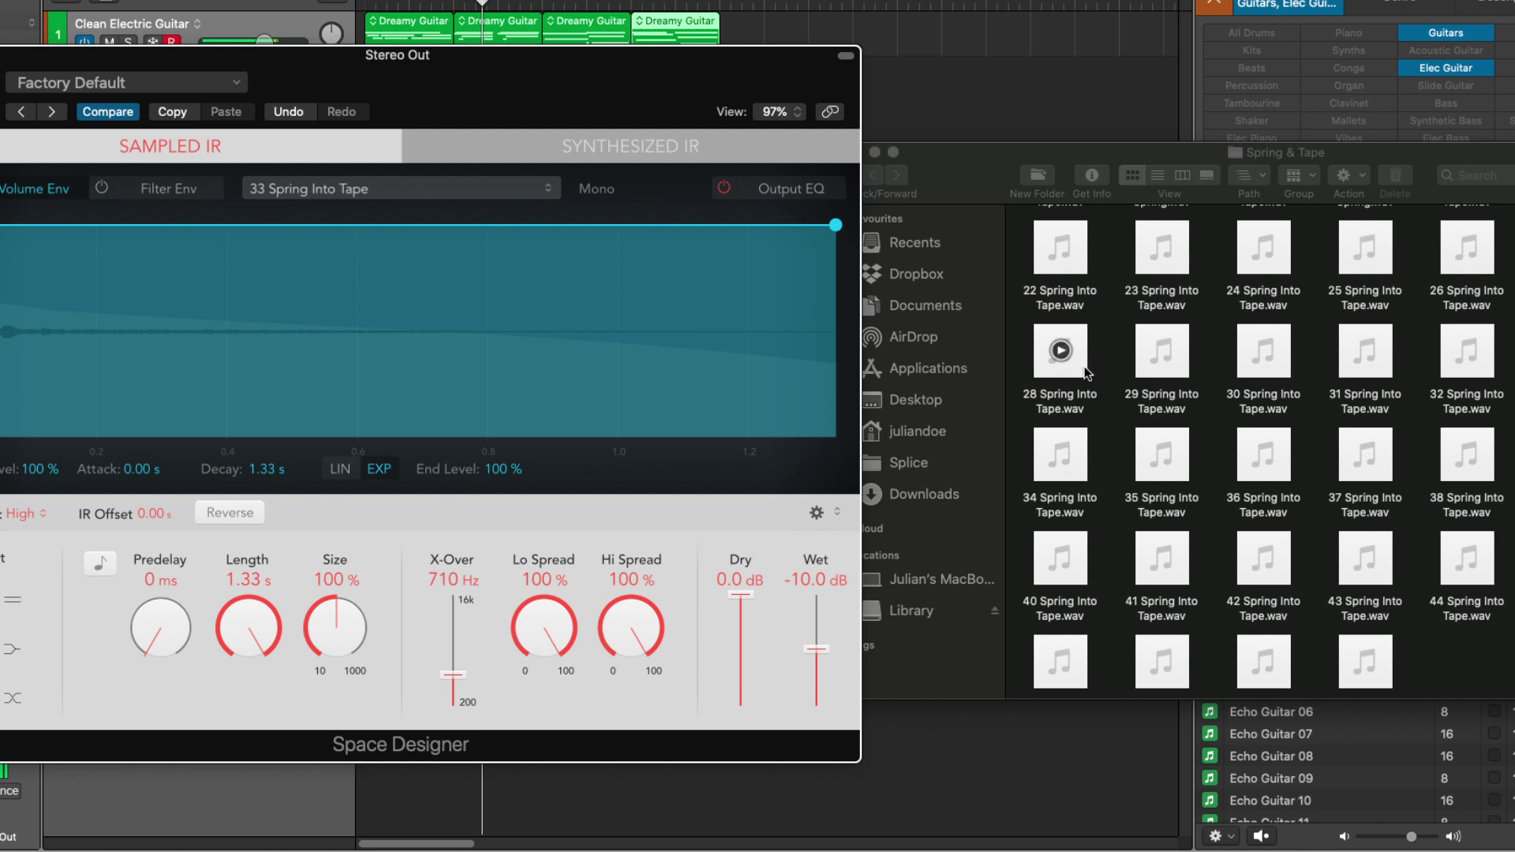
mouse_move(1063, 422)
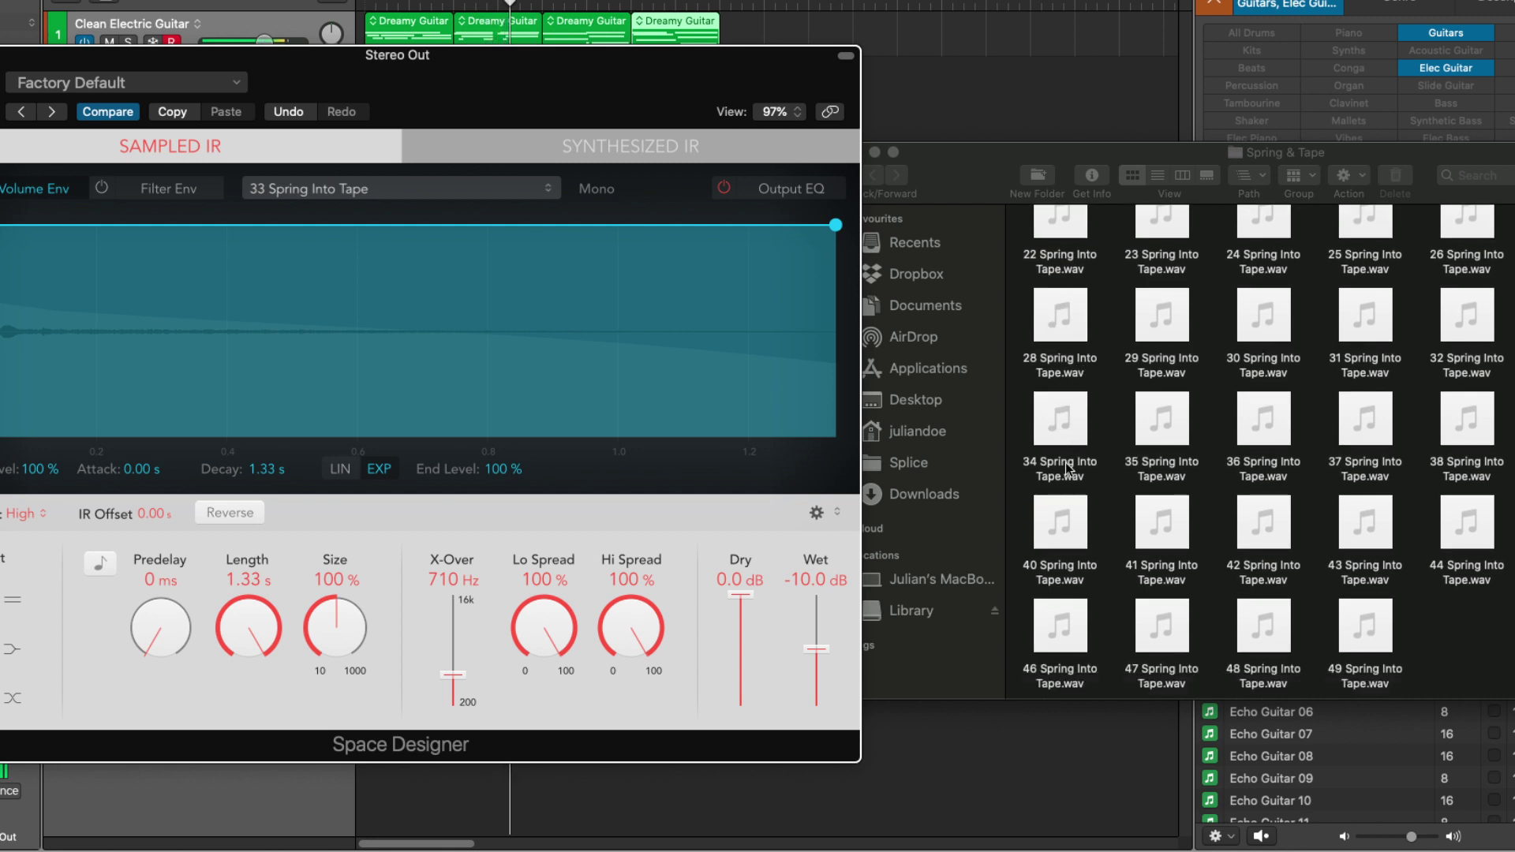
drag(1062, 461, 530, 343)
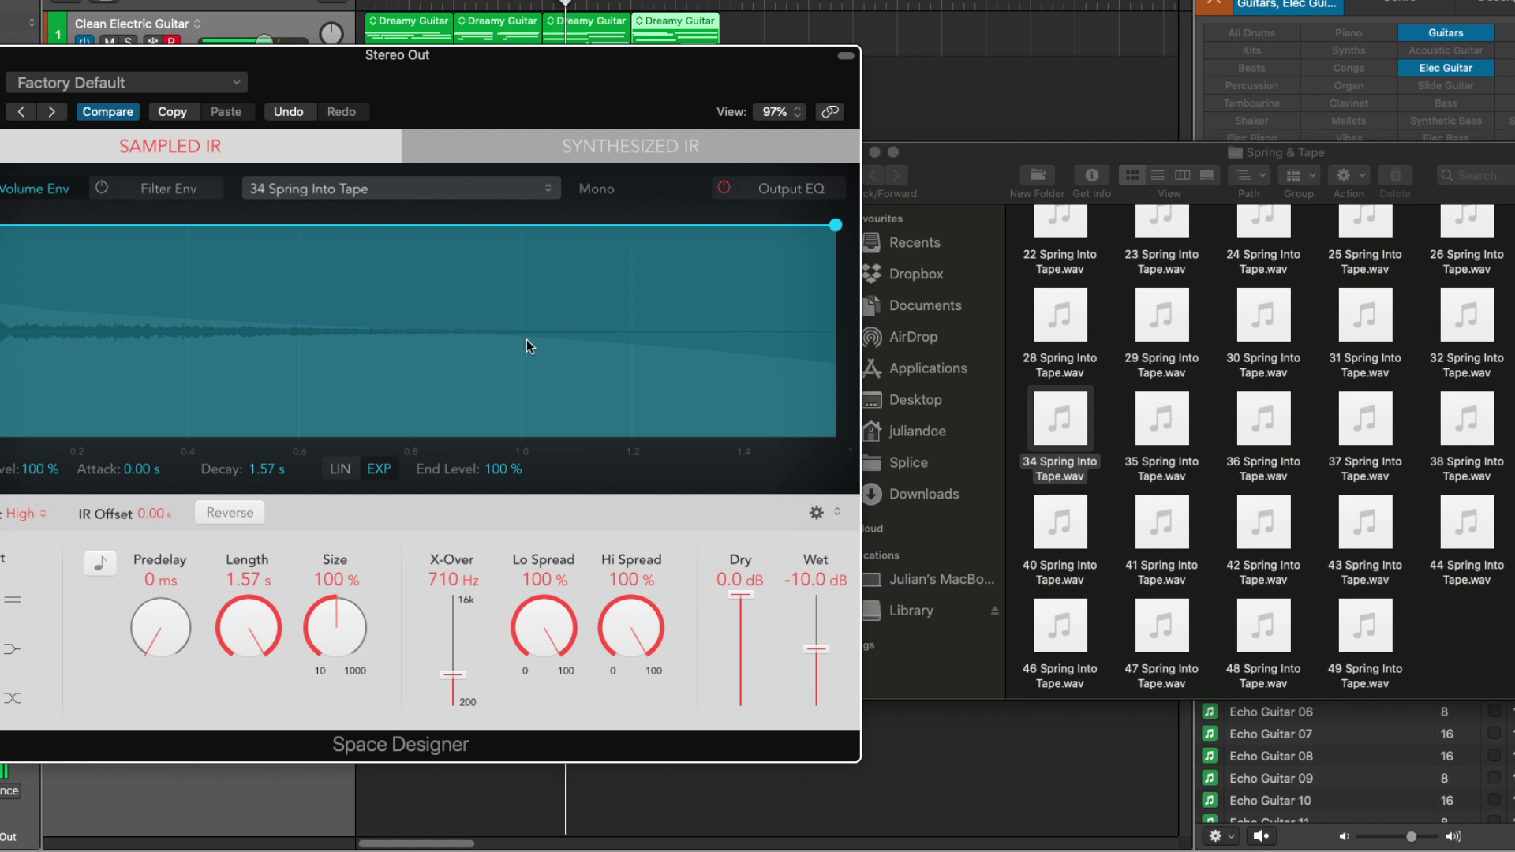
drag(1148, 453, 570, 339)
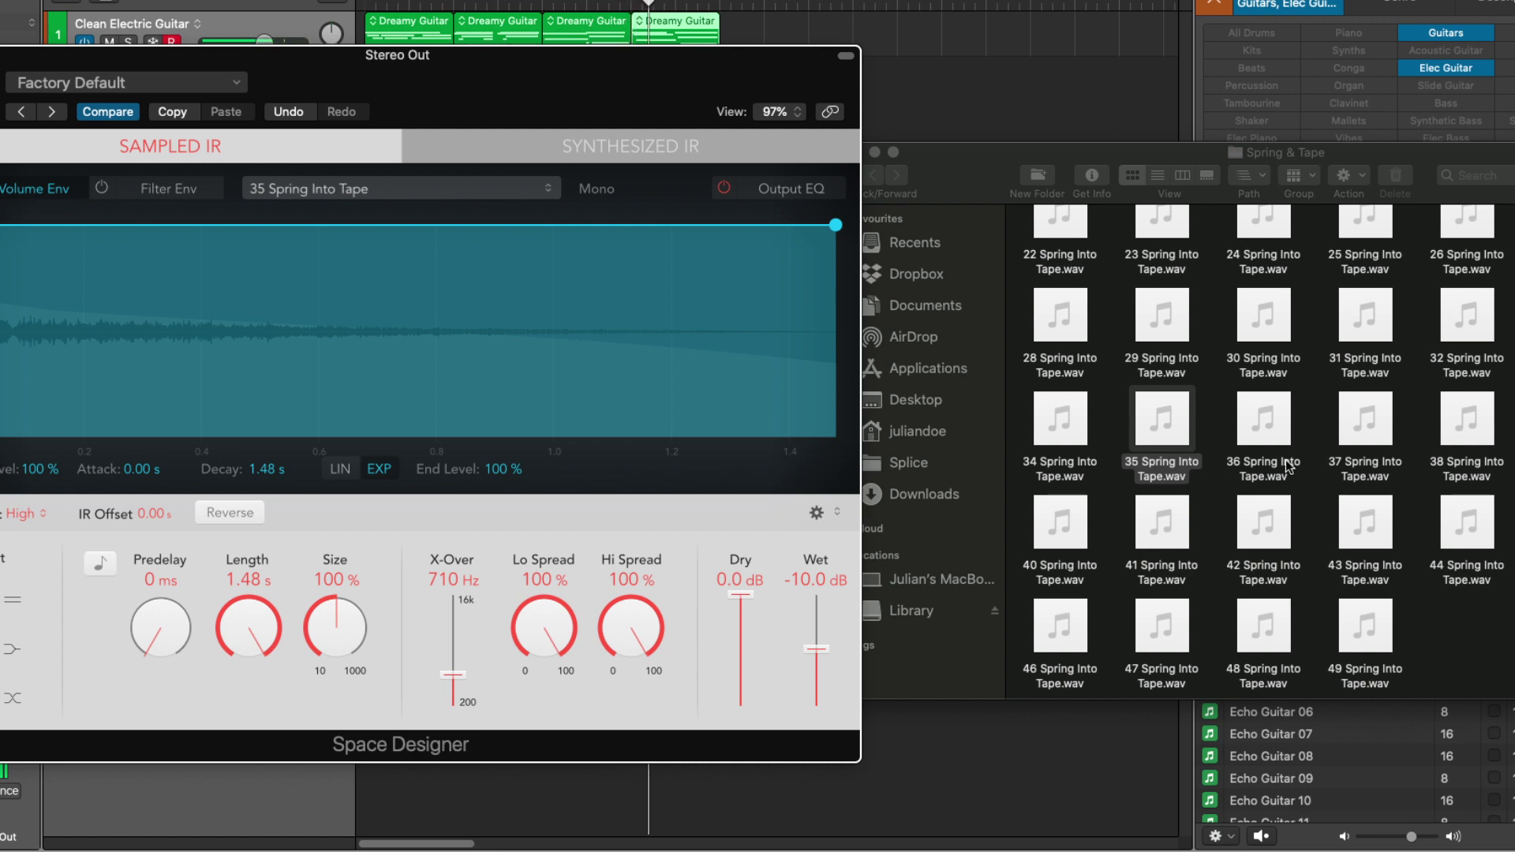
drag(1259, 467, 514, 348)
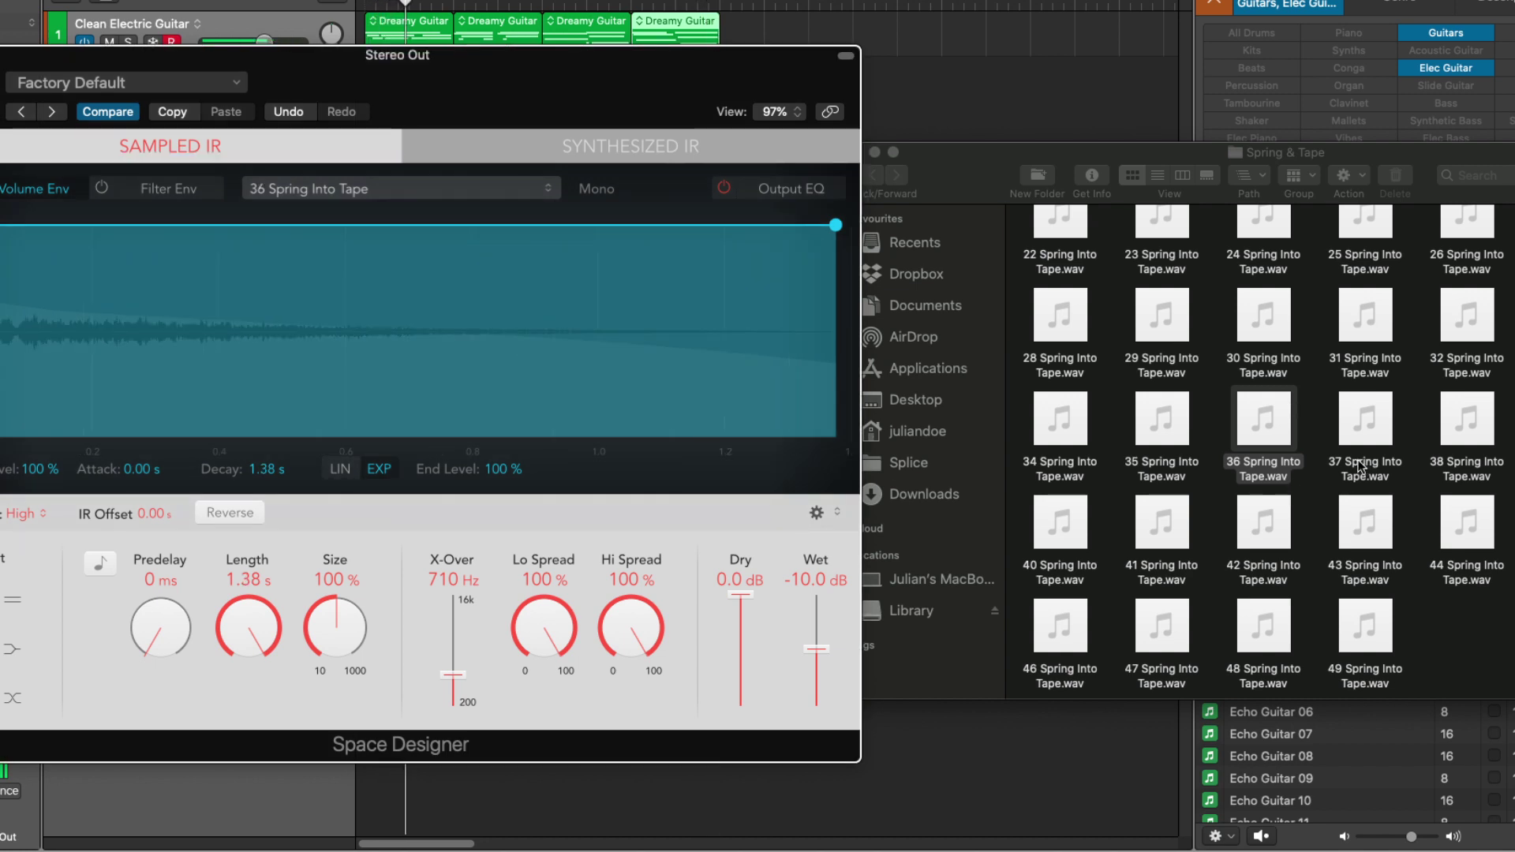
- Audition 37 Spring Into Tape, 38 Spring Into Tape and 39 Spring Into Tape in turn as the impulse response
drag(1359, 466, 689, 341)
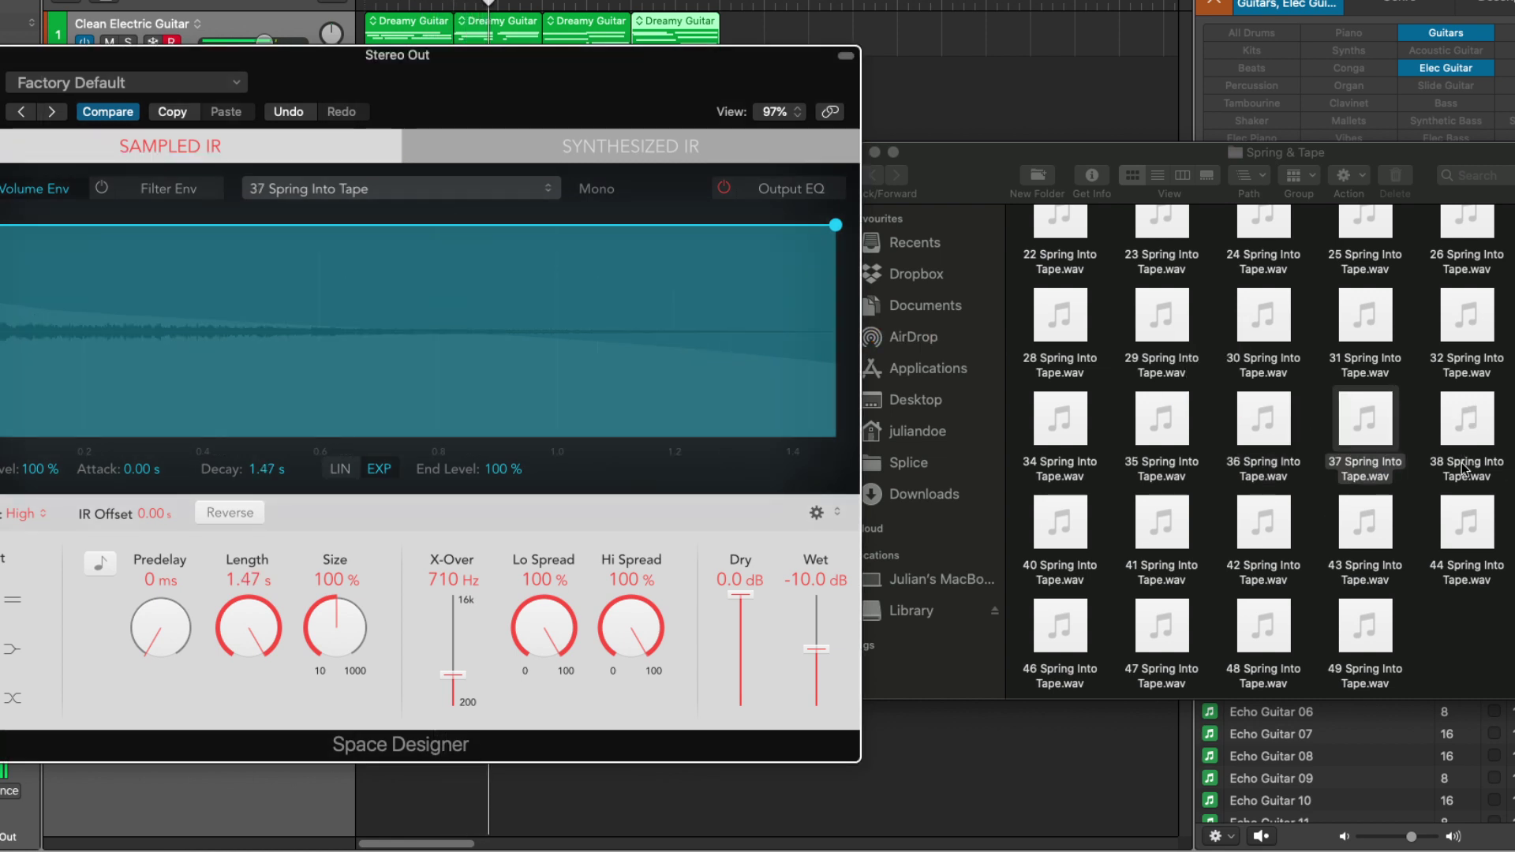
drag(1461, 467, 423, 401)
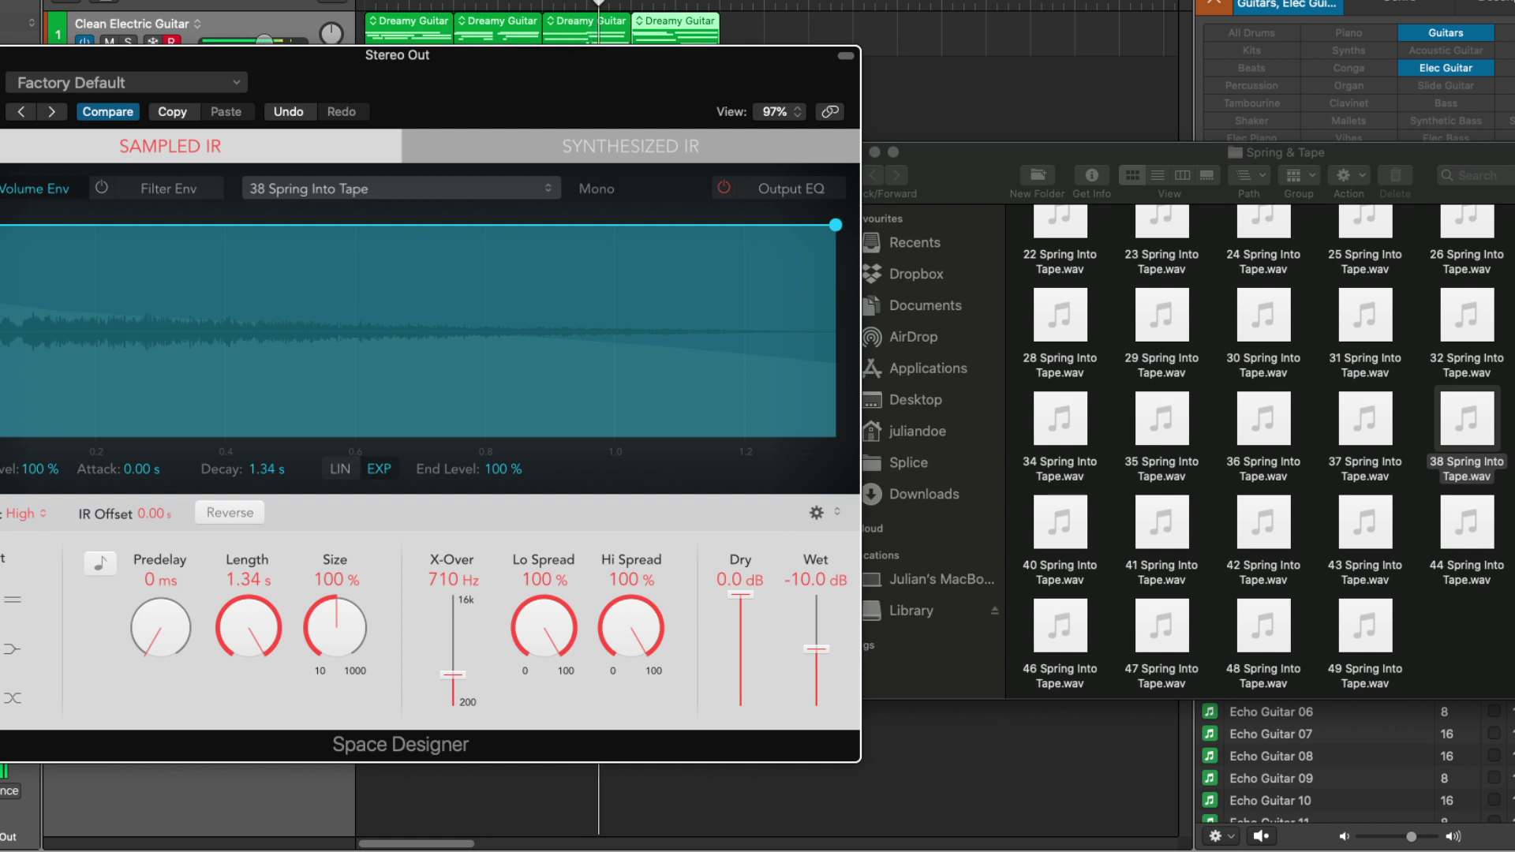
drag(1466, 418, 590, 307)
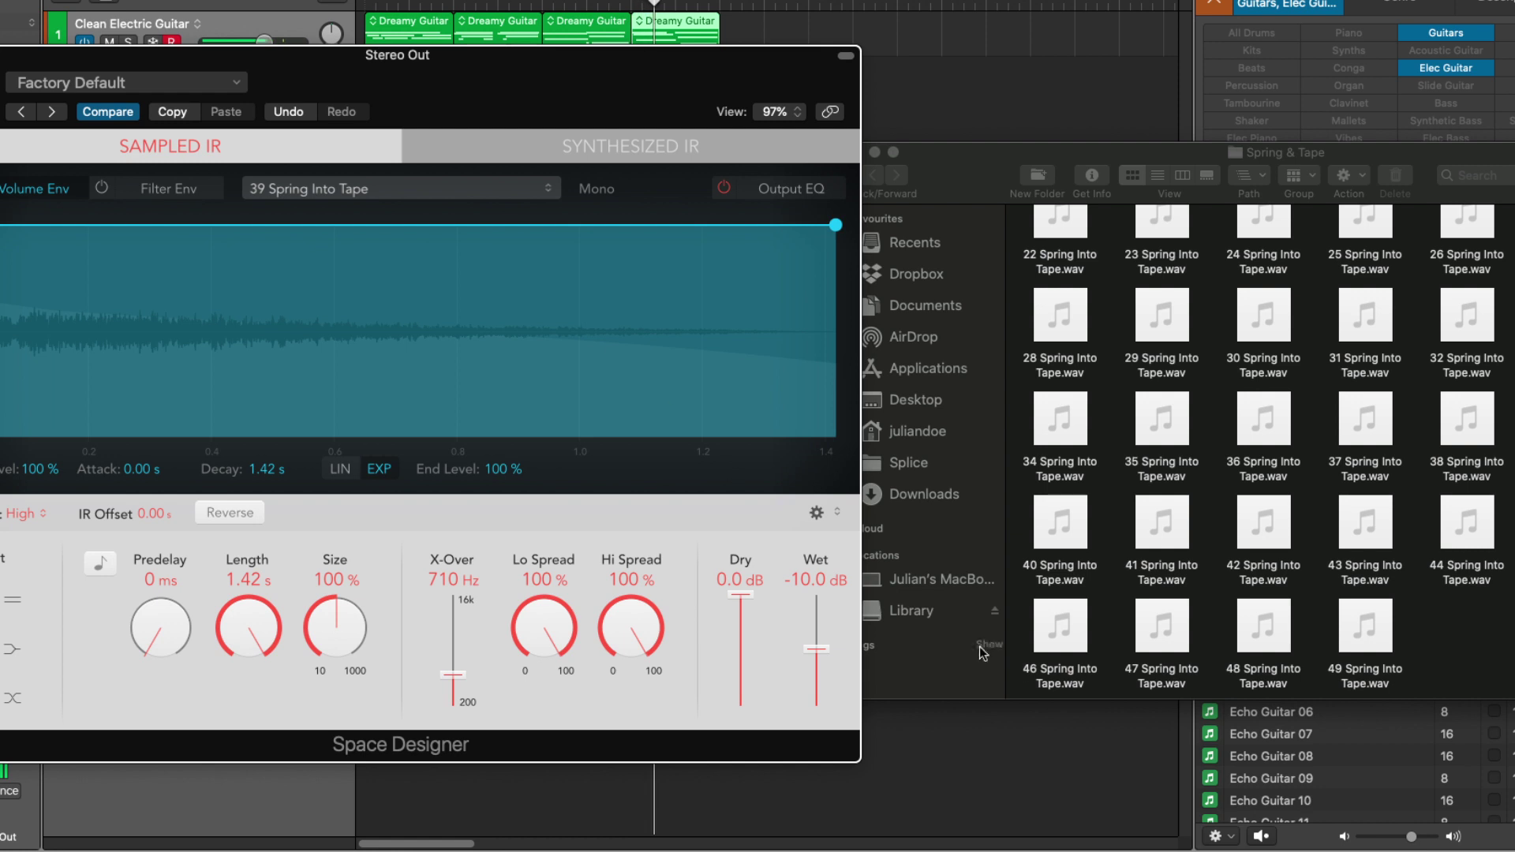
- Audition 40 Spring Into Tape, 41 Spring Into Tape and 42 Spring Into Tape one after another as the impulse response
drag(1070, 578, 619, 343)
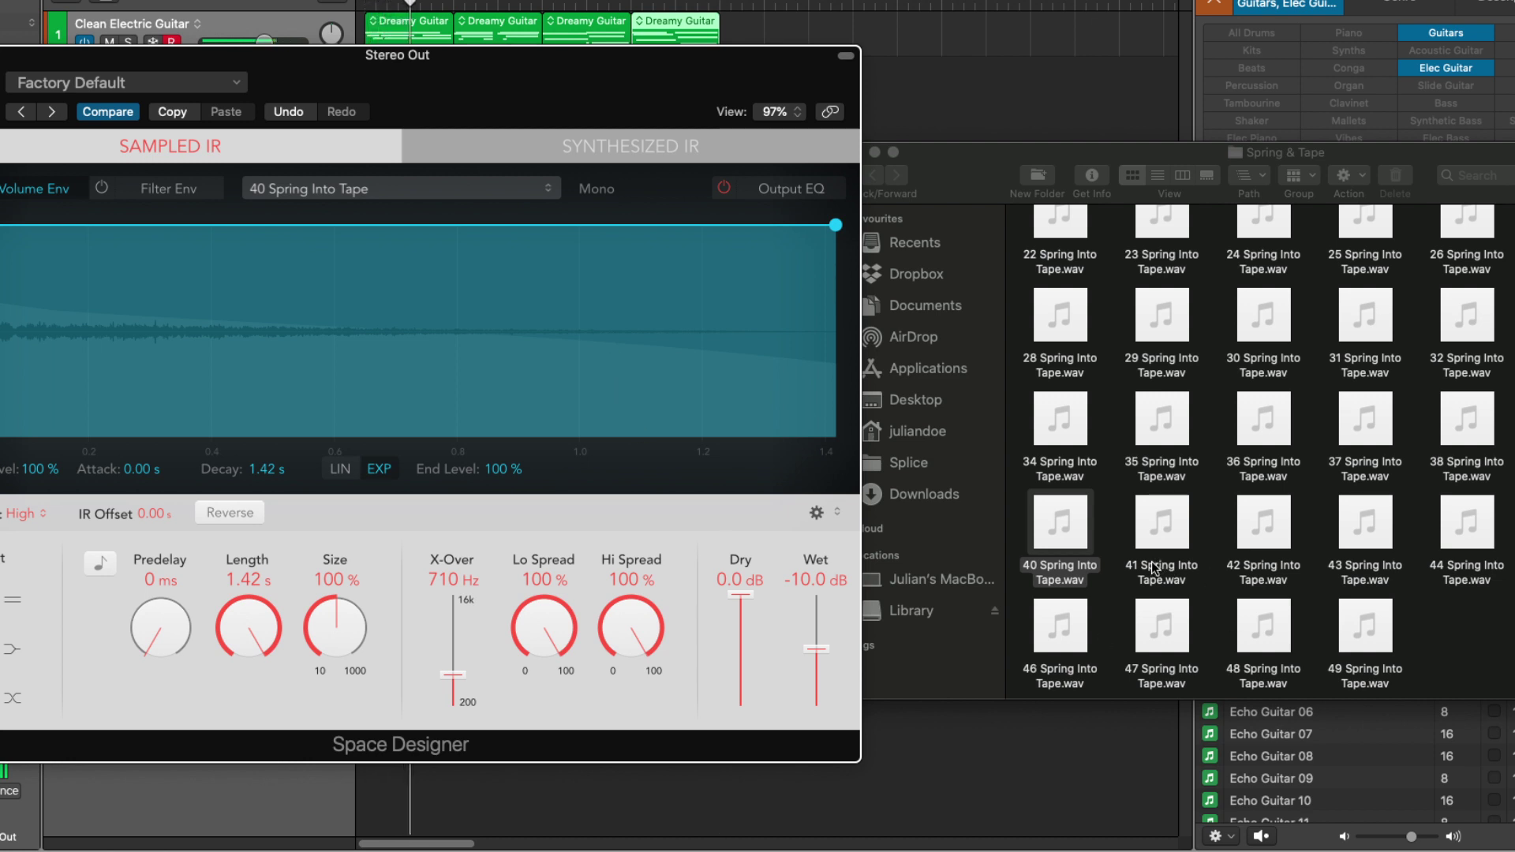
drag(1153, 567, 614, 309)
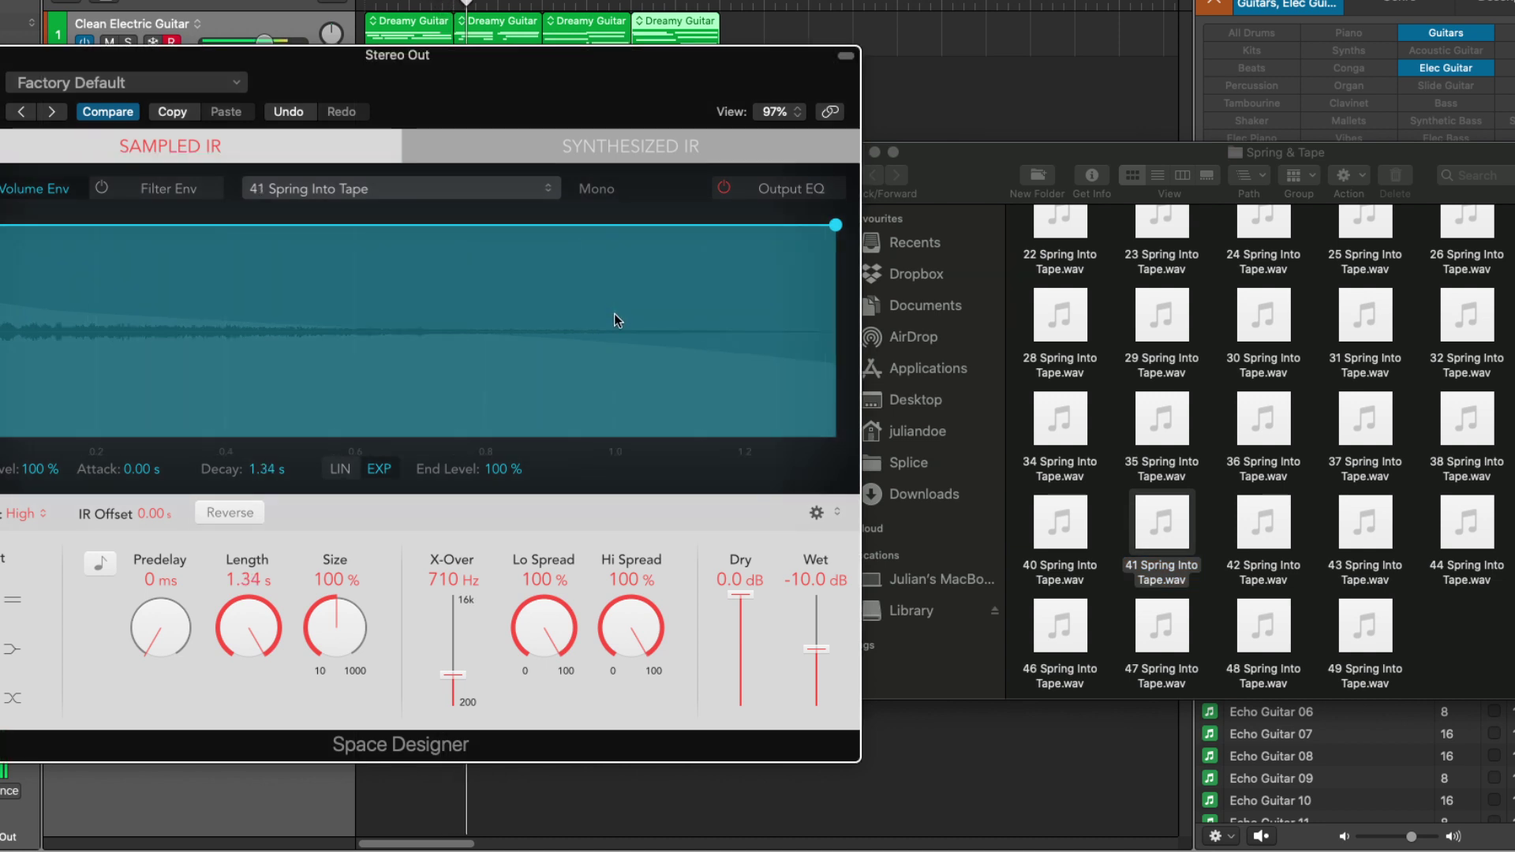
mouse_move(1272, 544)
drag(1267, 576, 970, 335)
drag(1332, 369, 527, 301)
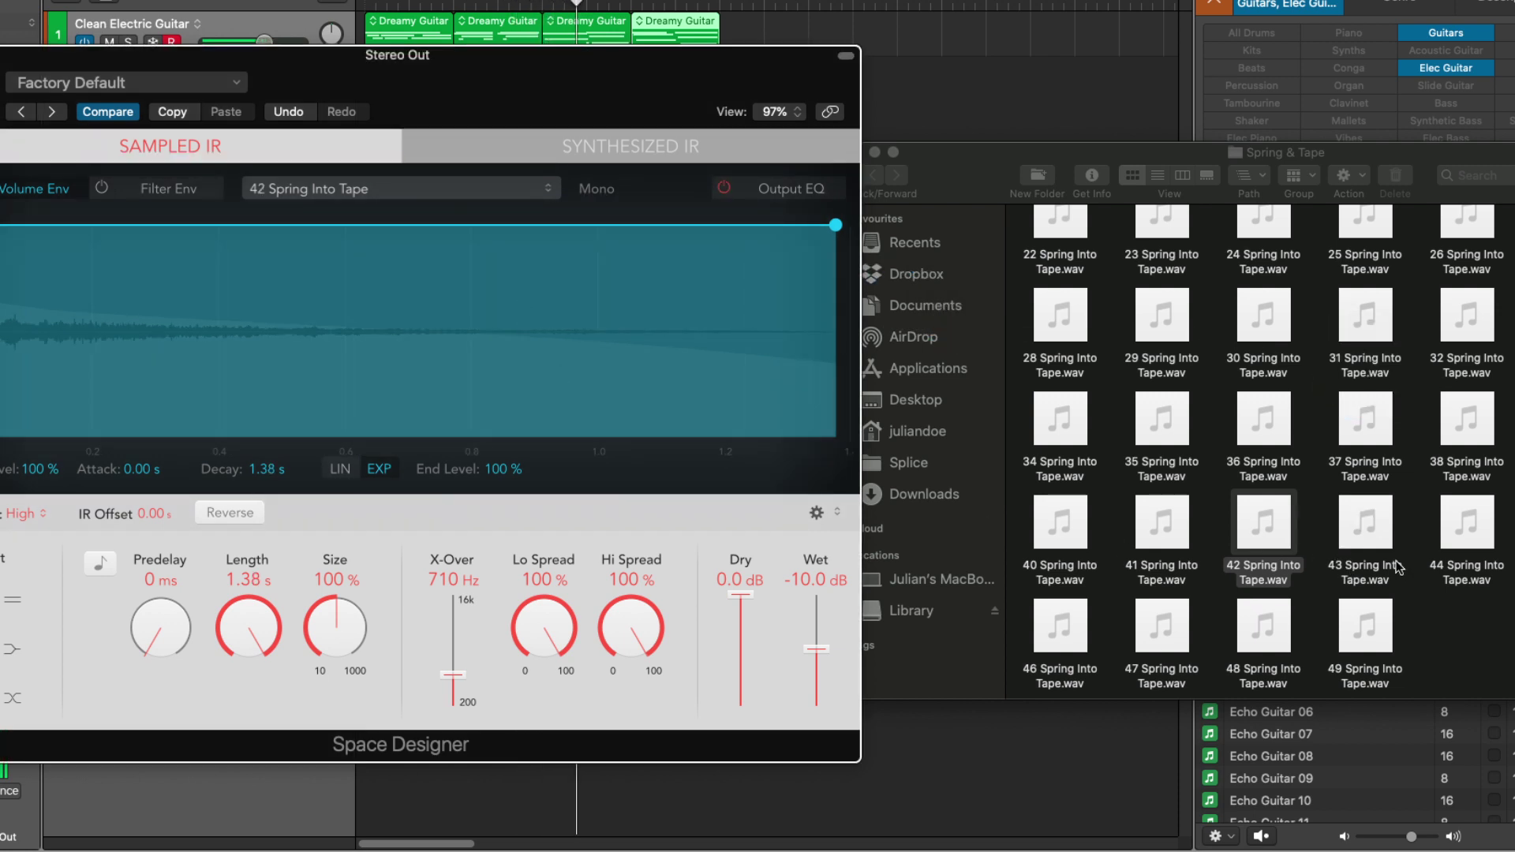
- Load the Spring Into Tape samples 43, 44 and 45 in turn as the impulse response
click(1363, 568)
drag(1362, 568, 462, 324)
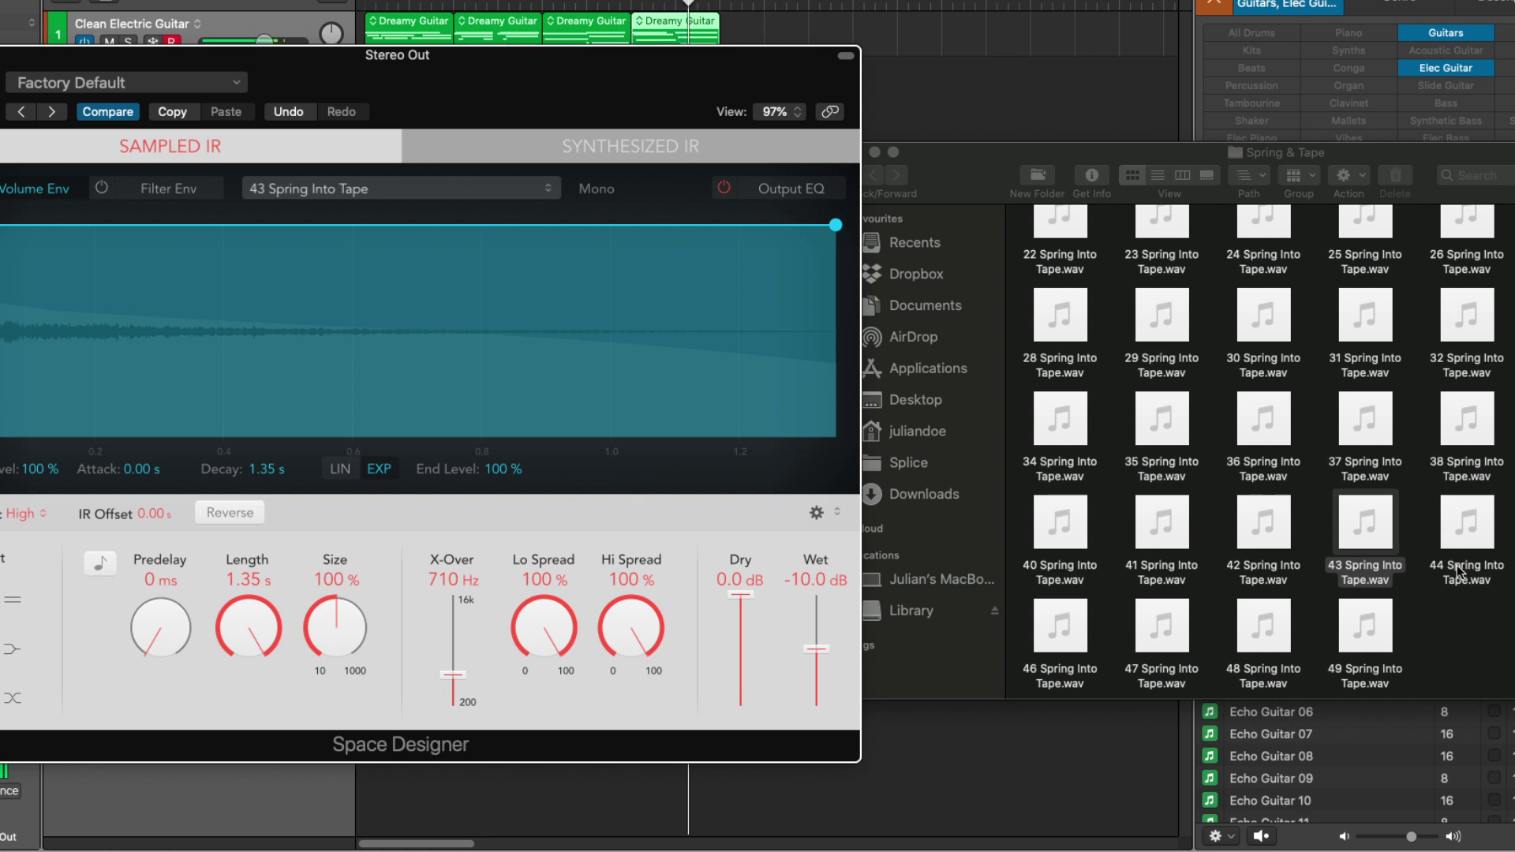
drag(1456, 565, 541, 344)
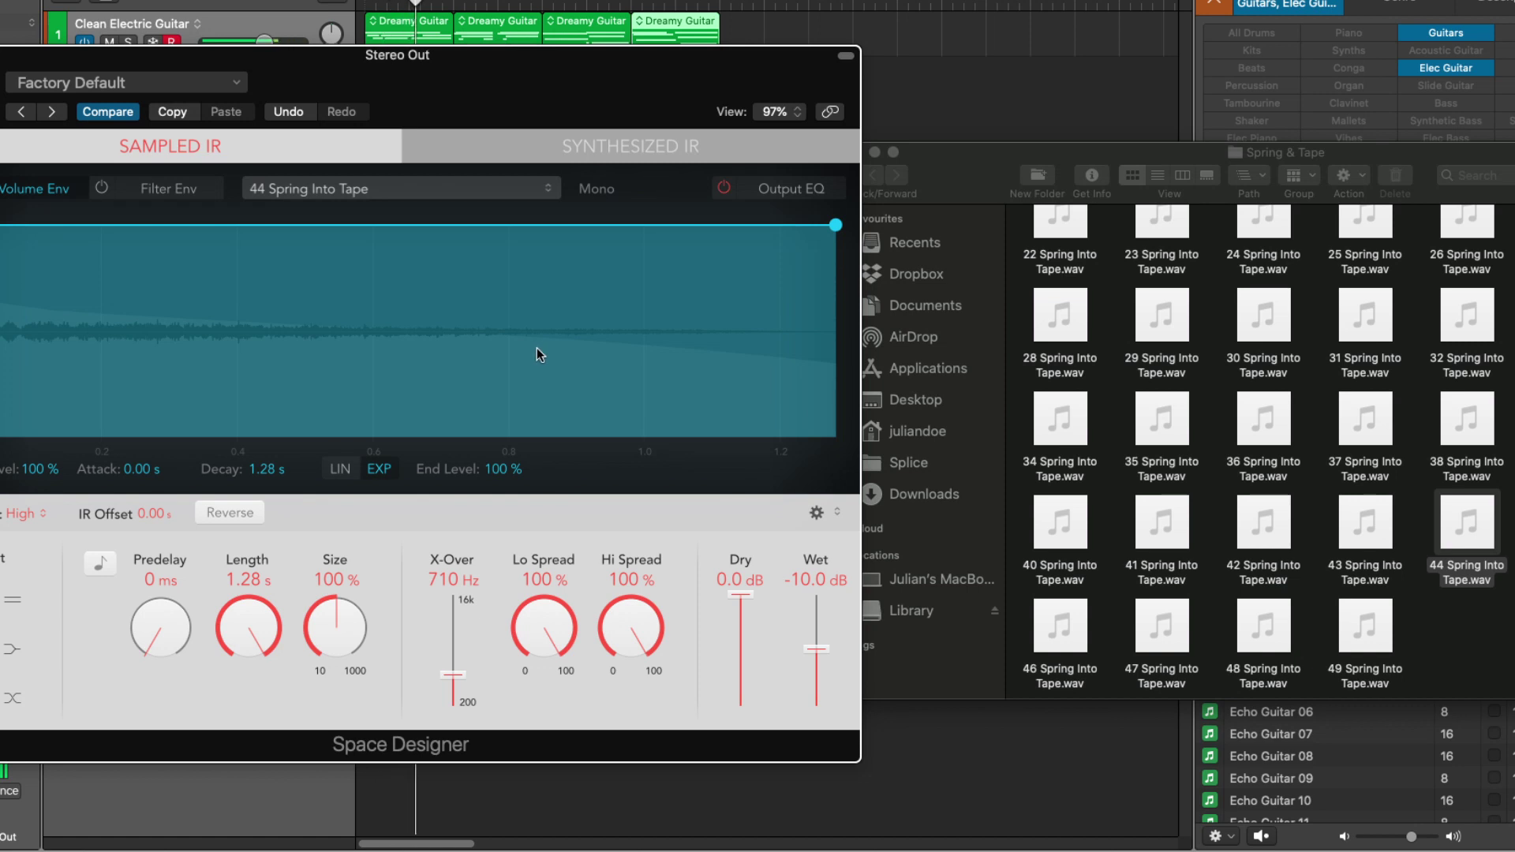
drag(1505, 579, 575, 338)
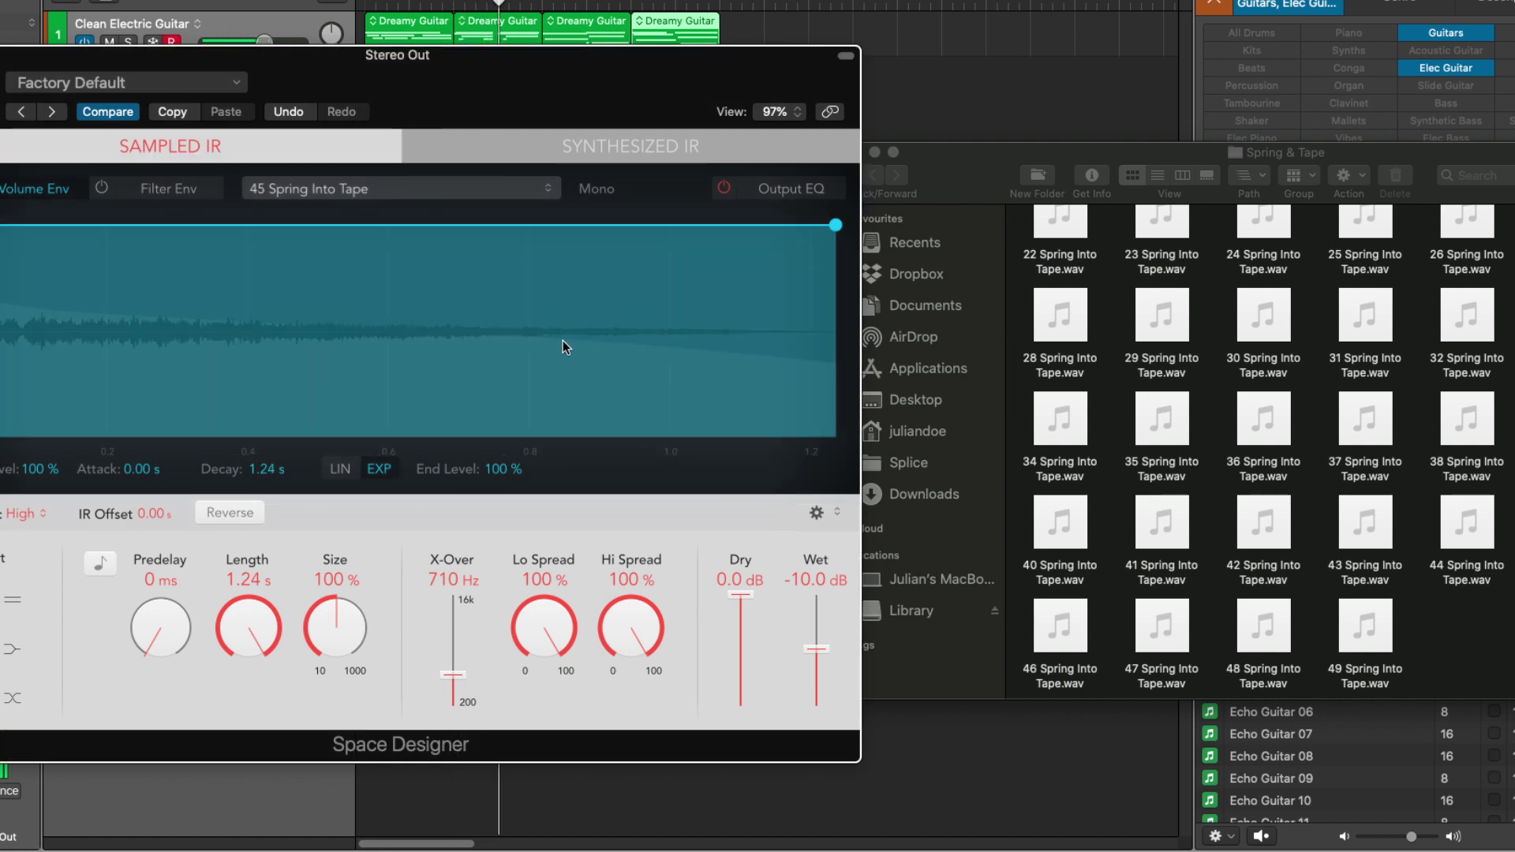
- Audition the Spring Into Tape samples 46, 47, 48 and 49 in turn as the impulse response, then switch to Finder
drag(1060, 627, 675, 370)
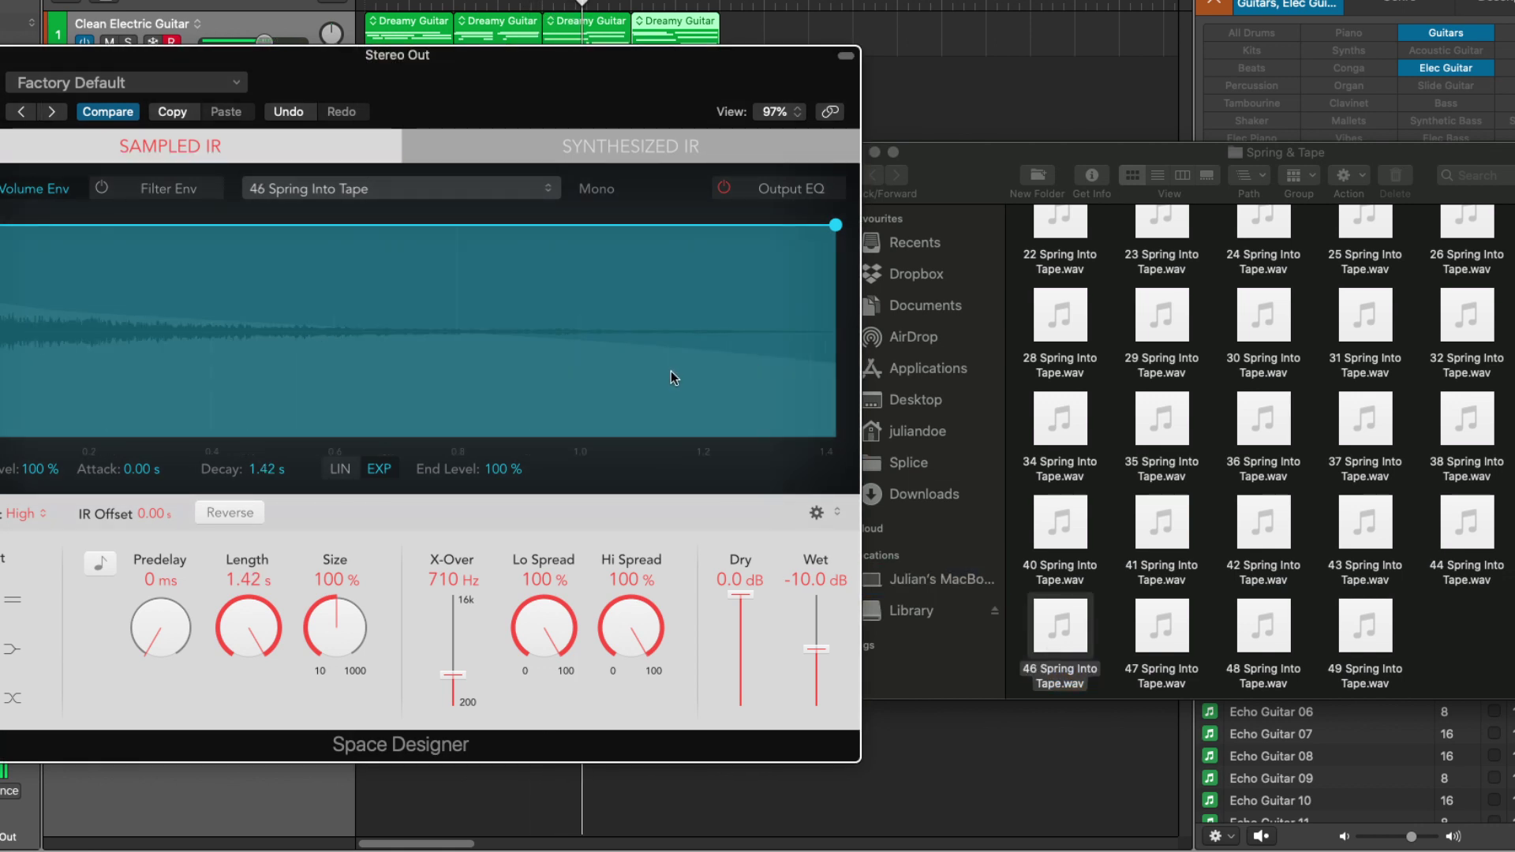
drag(1162, 664, 565, 362)
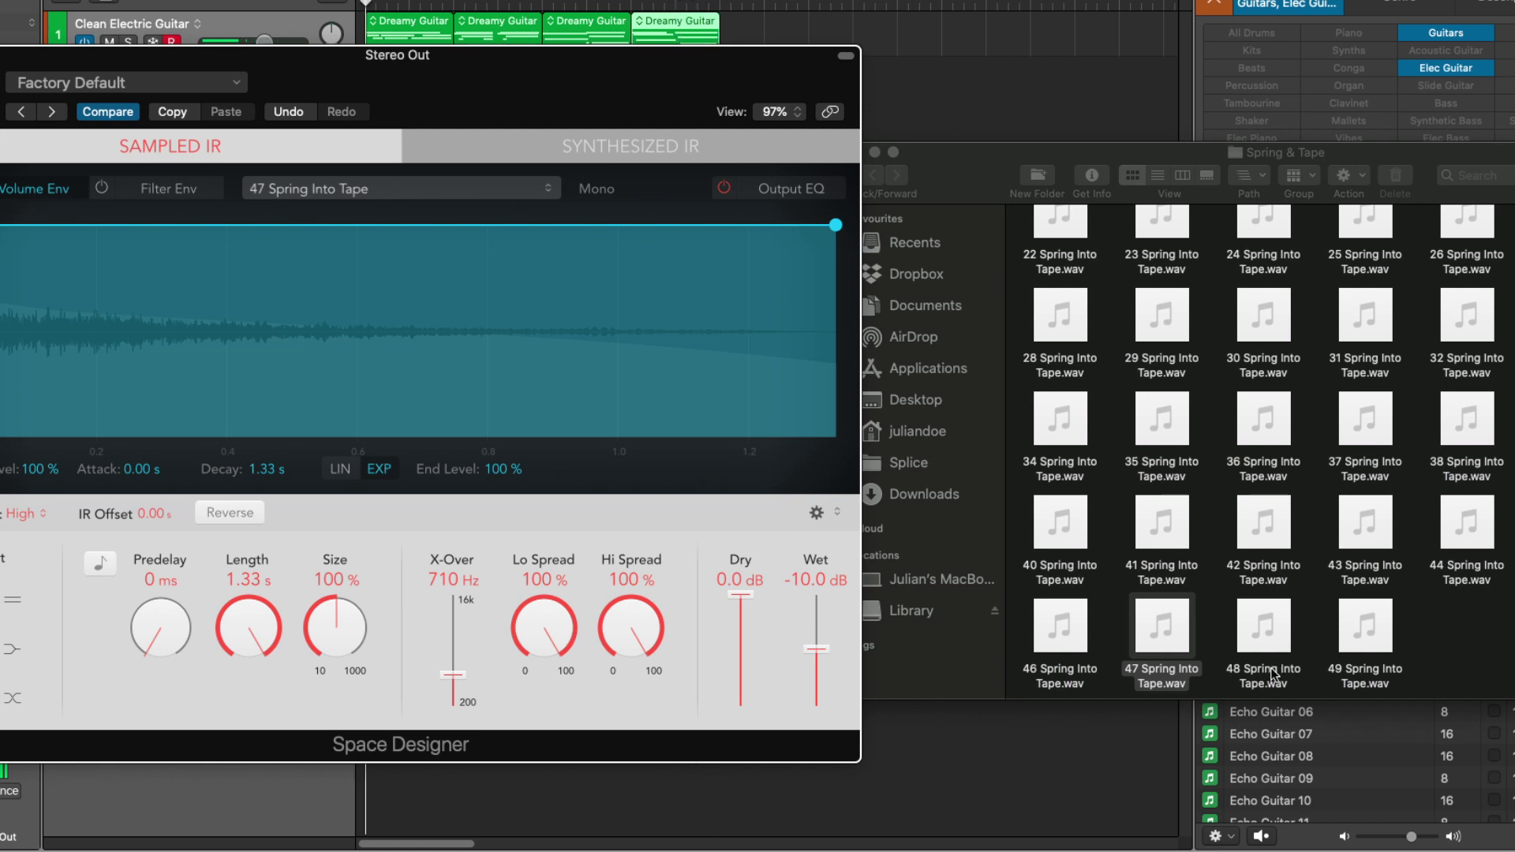
drag(1267, 668, 610, 343)
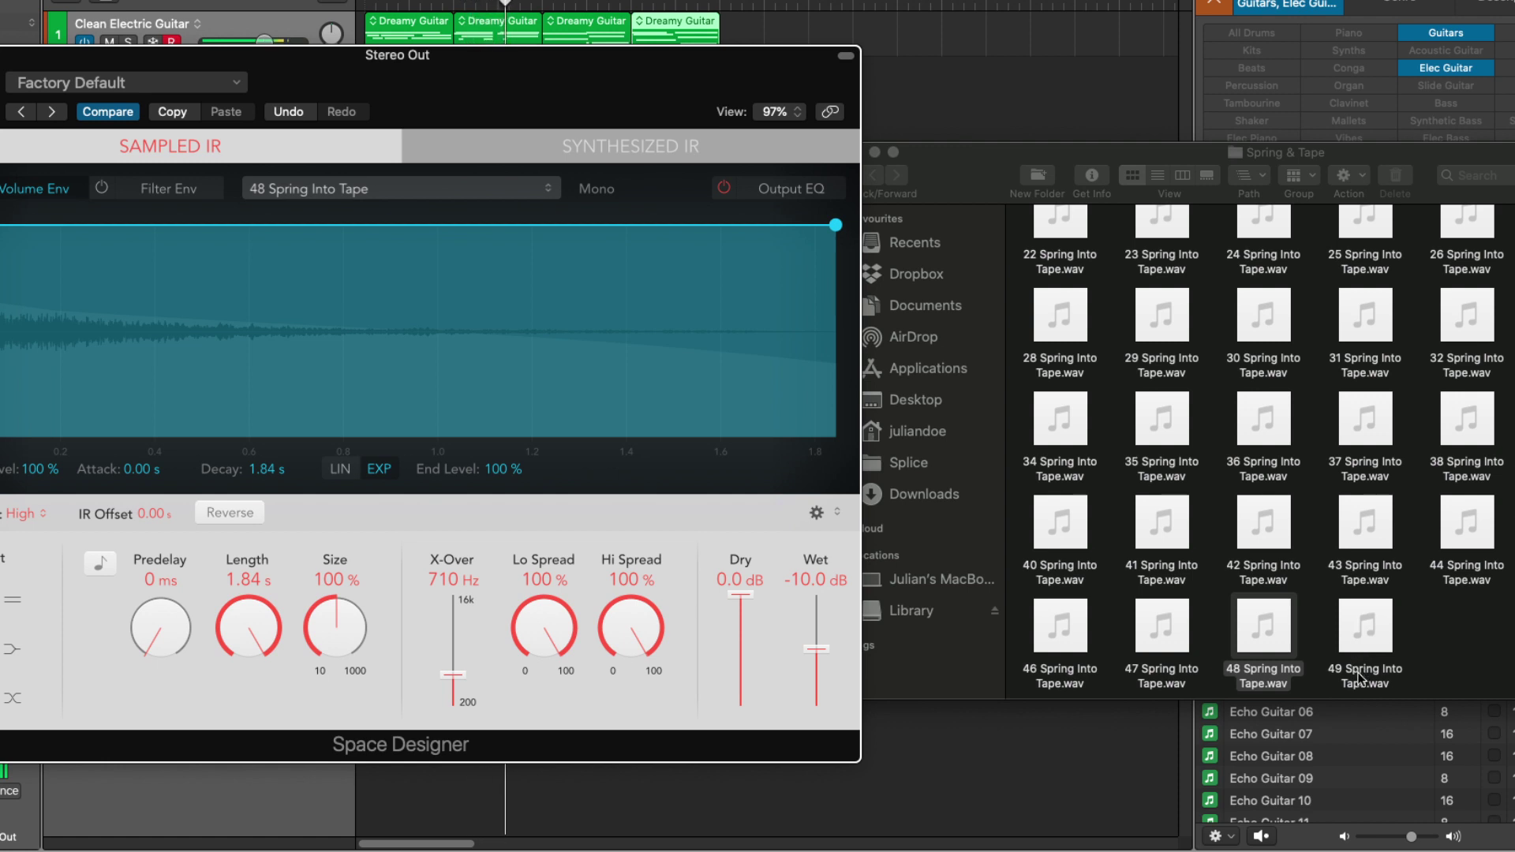
drag(1359, 676, 581, 345)
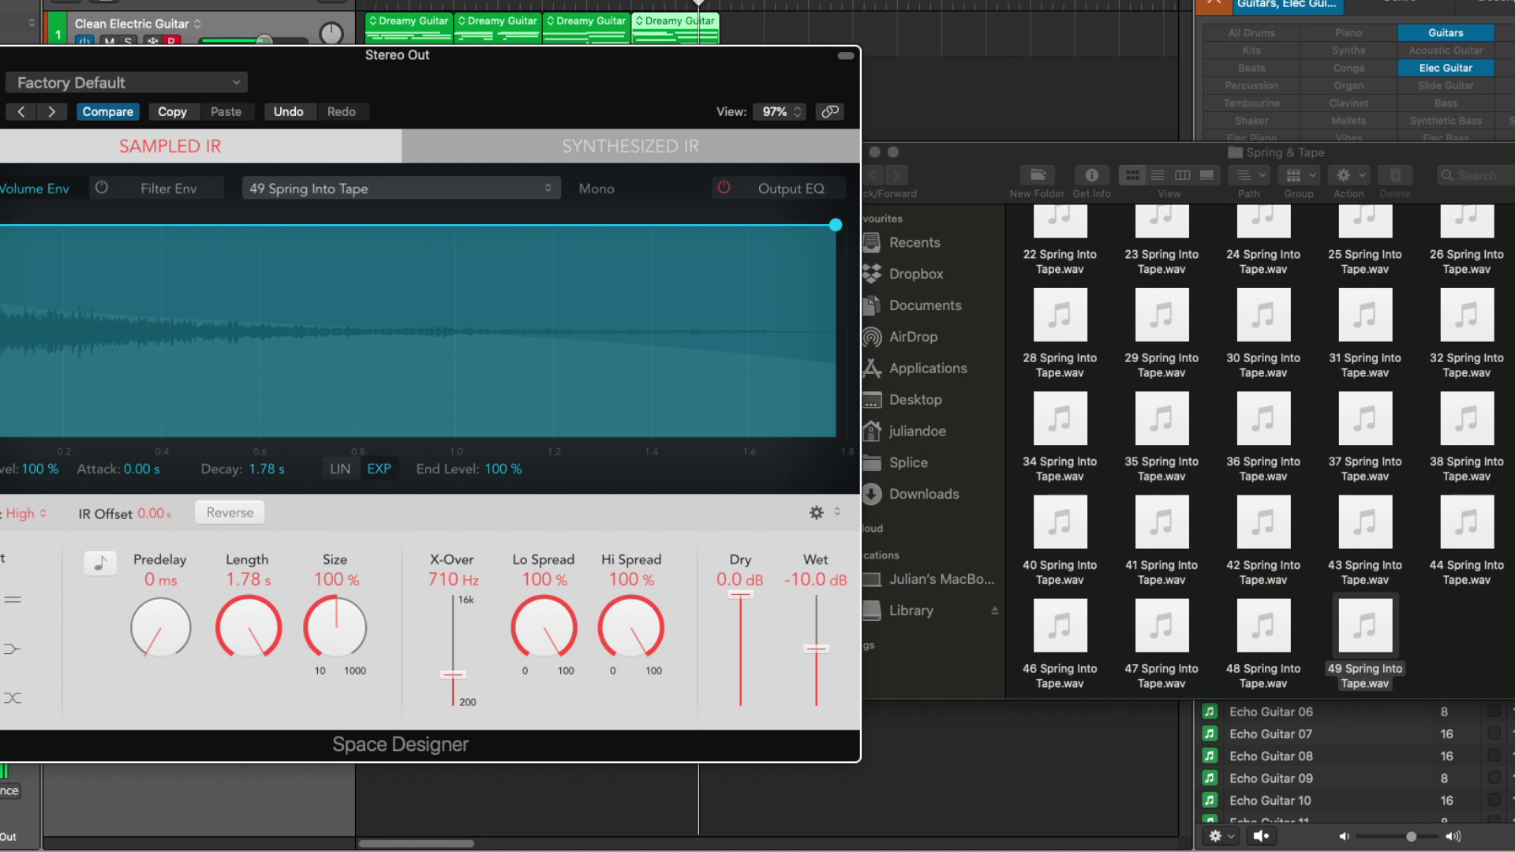
key(super+Tab)
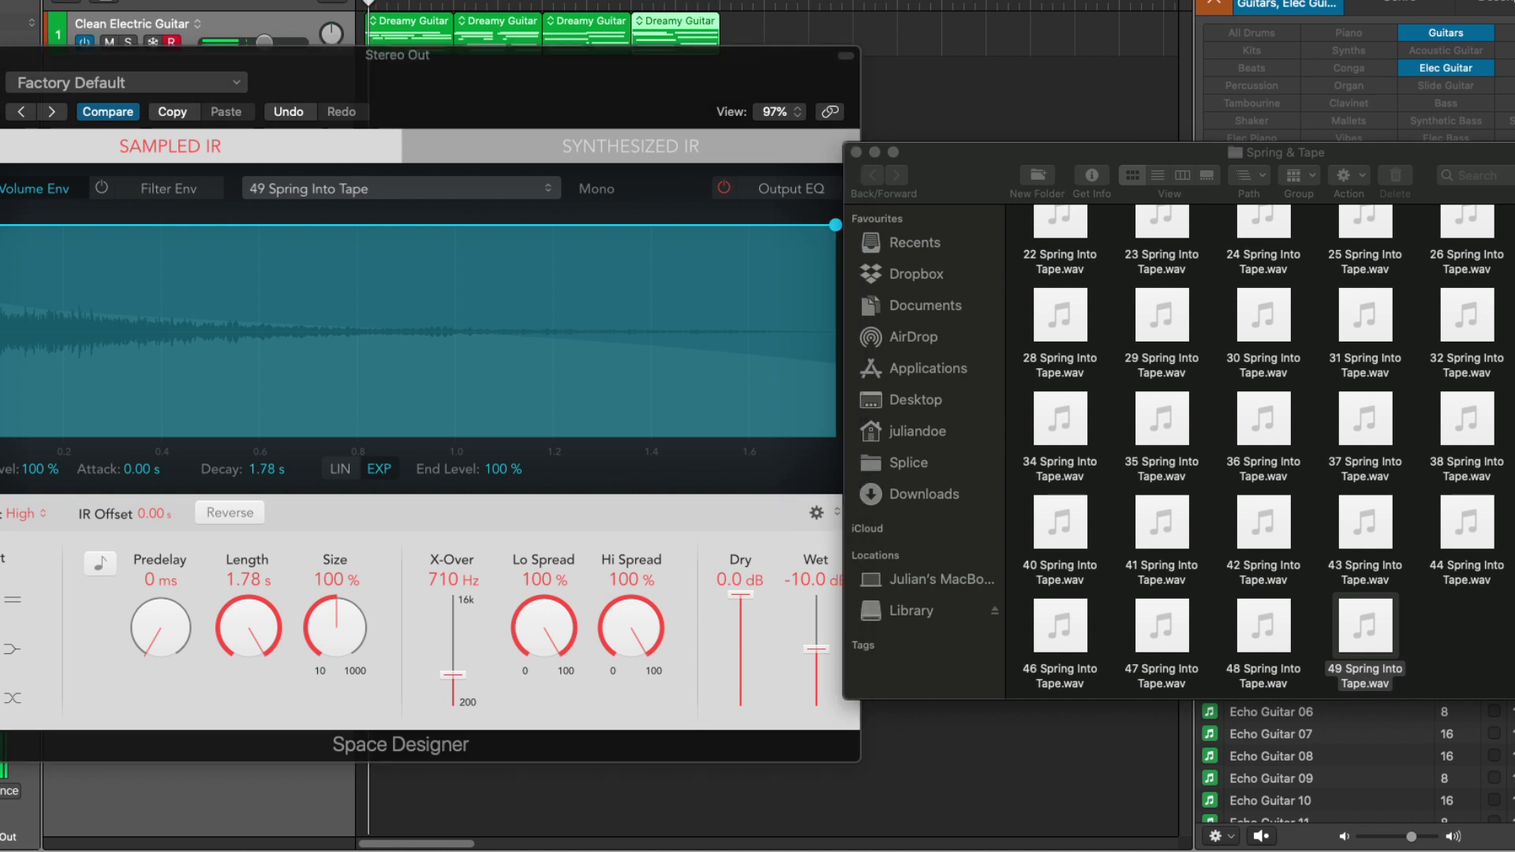